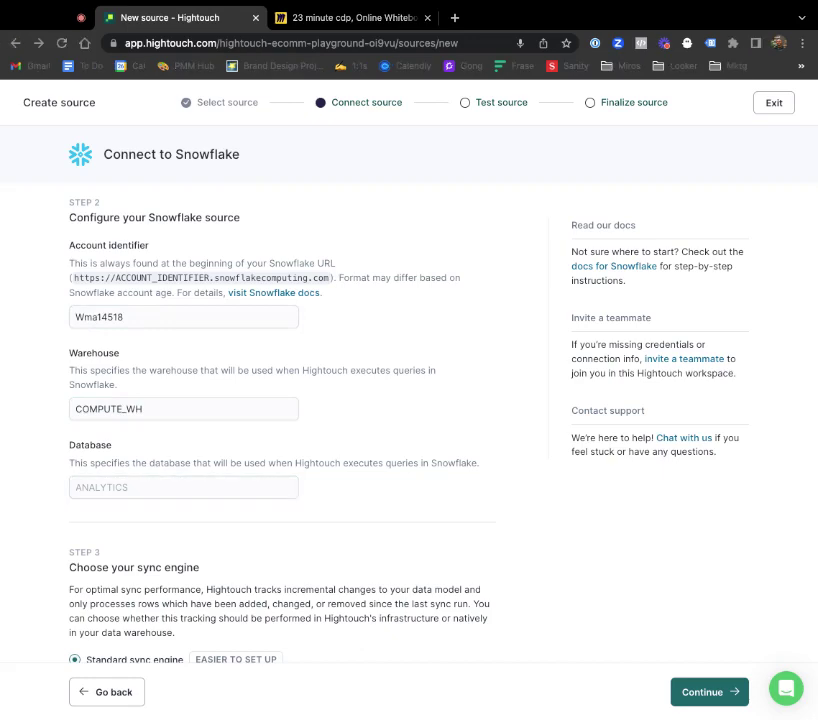
Step: Set the Snowflake database to PRISTINE_ECOMMERCE and fill in the Snowflake username in the credentials section
key(super+v)
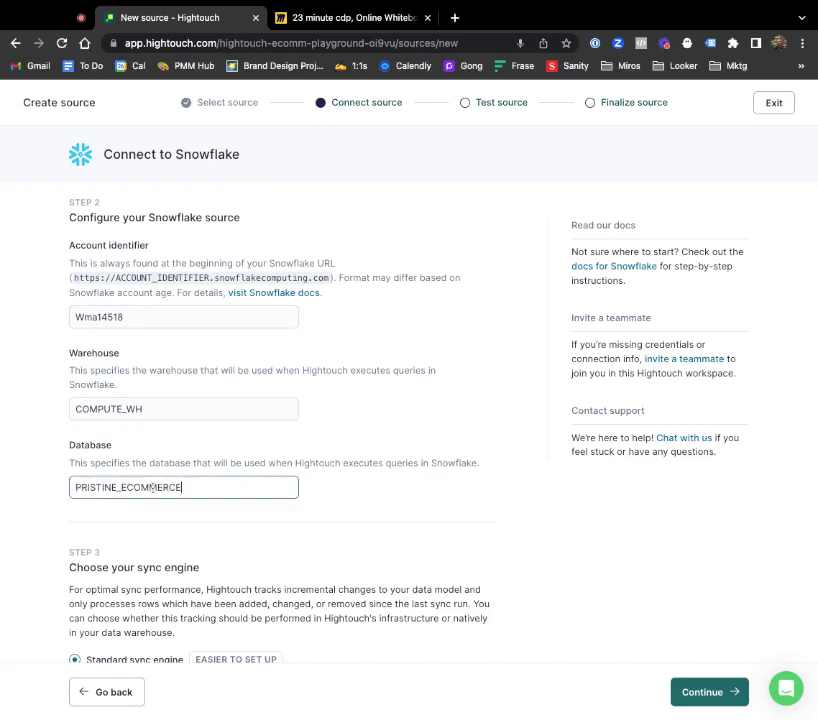
scroll(156, 488, down, 5)
scroll(153, 487, down, 3)
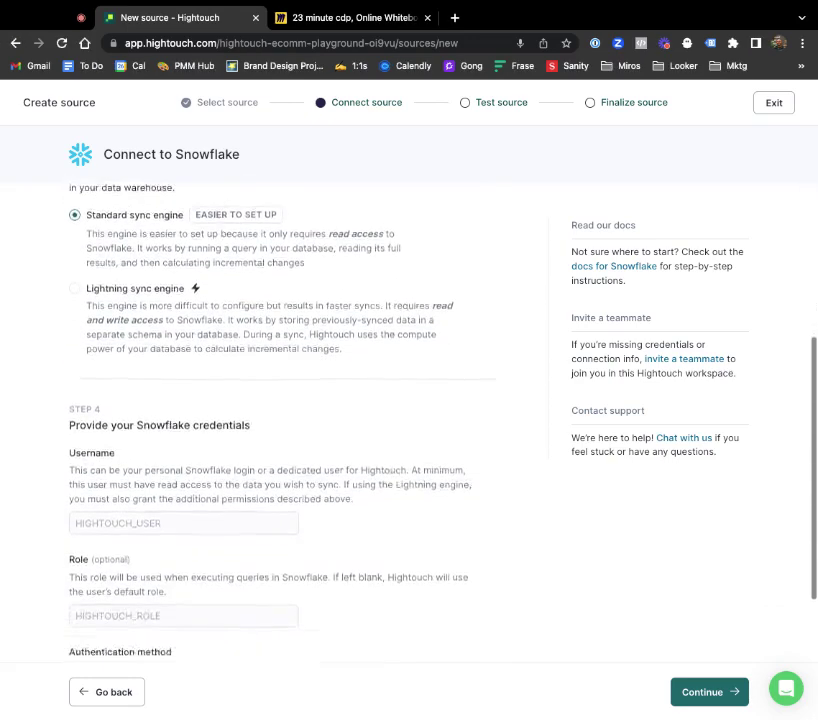
key(super+Tab)
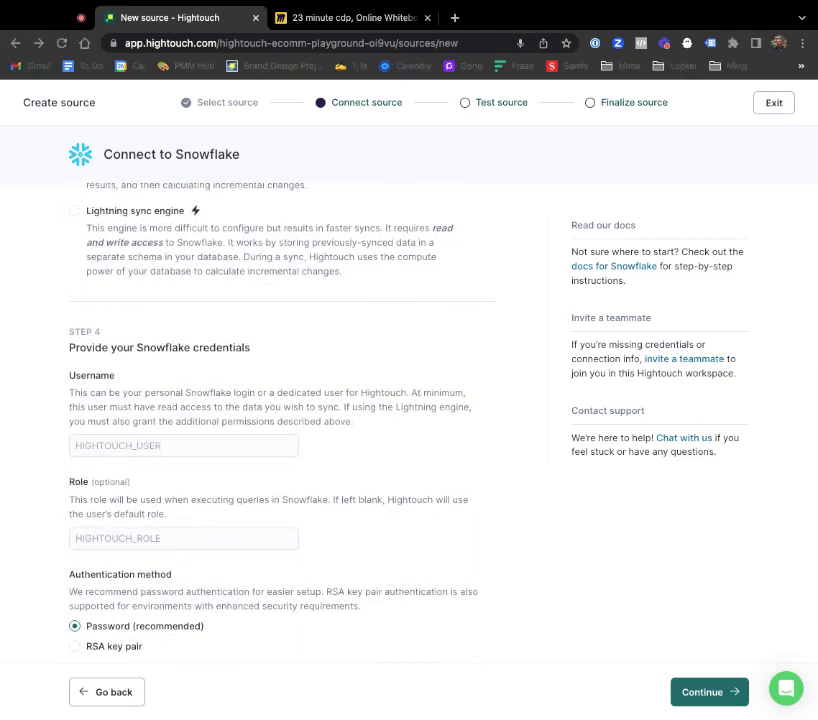
key(super+Tab)
click(137, 449)
key(super+v)
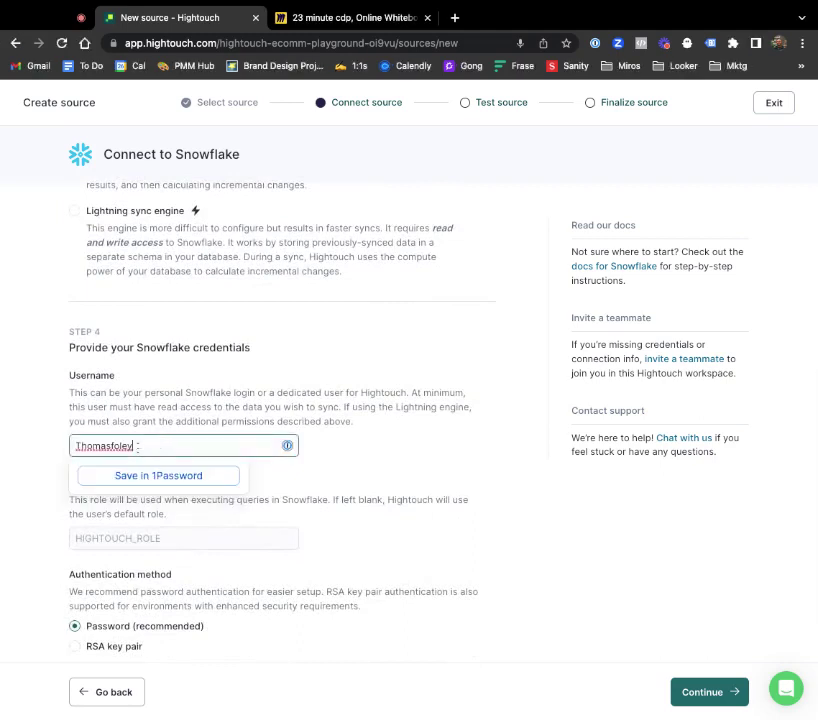
Step: Set the optional Snowflake role to ACCOUNTADMIN
scroll(57, 456, down, 3)
key(Tab)
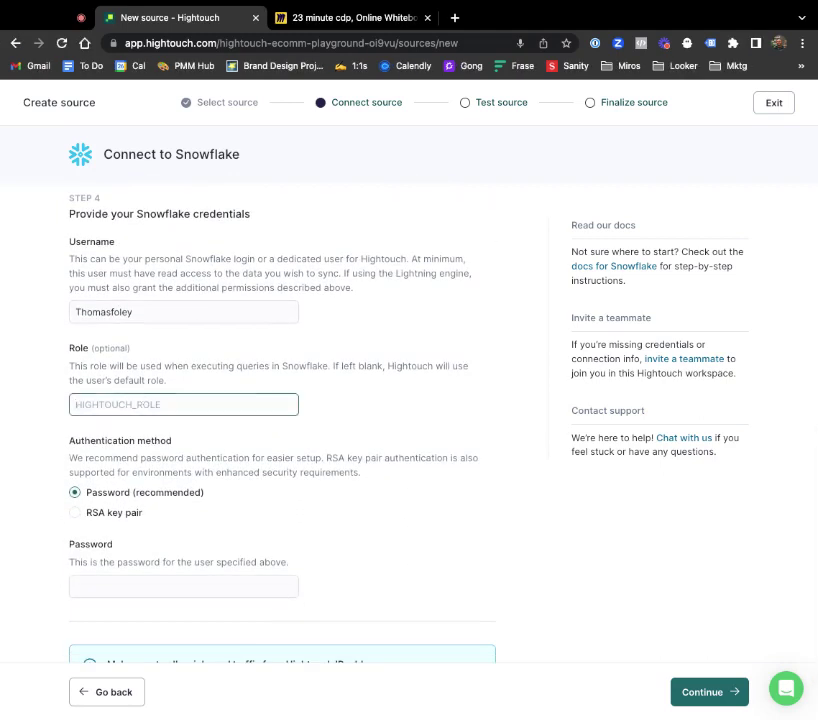
key(super+Tab)
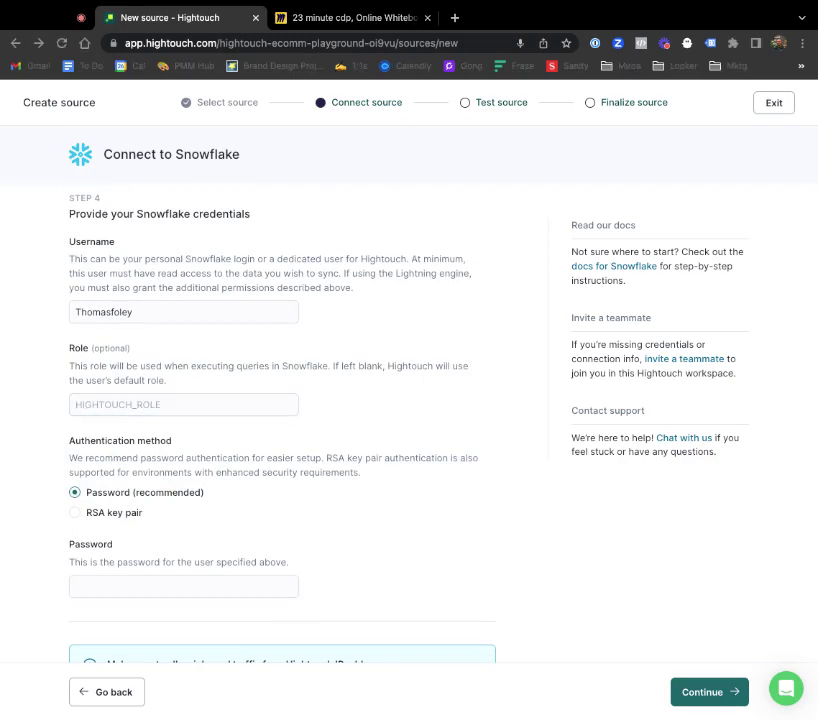
key(super+Tab)
click(110, 405)
text(ACCOUNTADMIN)
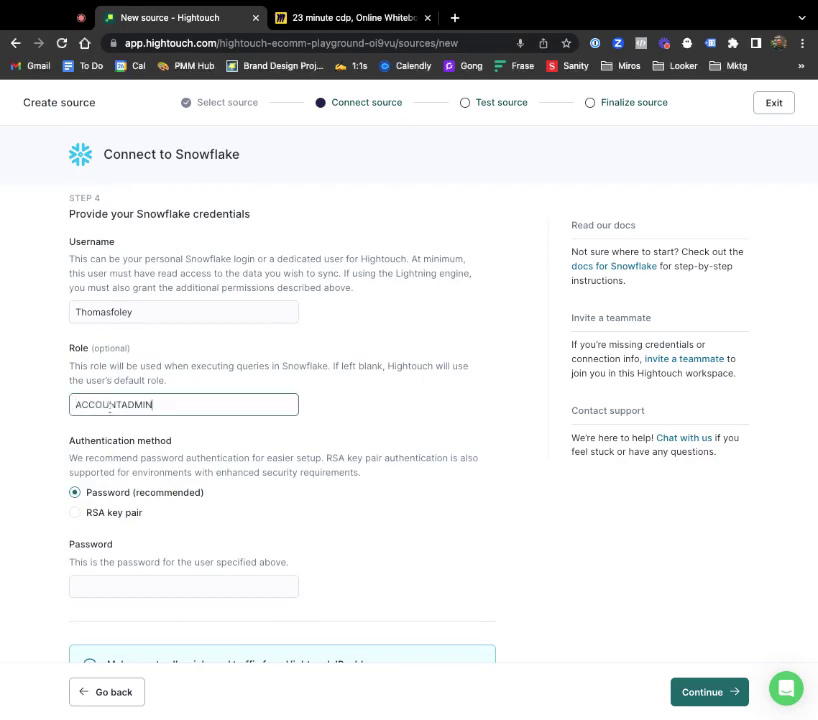
Step: Enter the Snowflake user's password for password authentication
scroll(113, 467, down, 1)
scroll(113, 467, down, 1)
key(super+Tab)
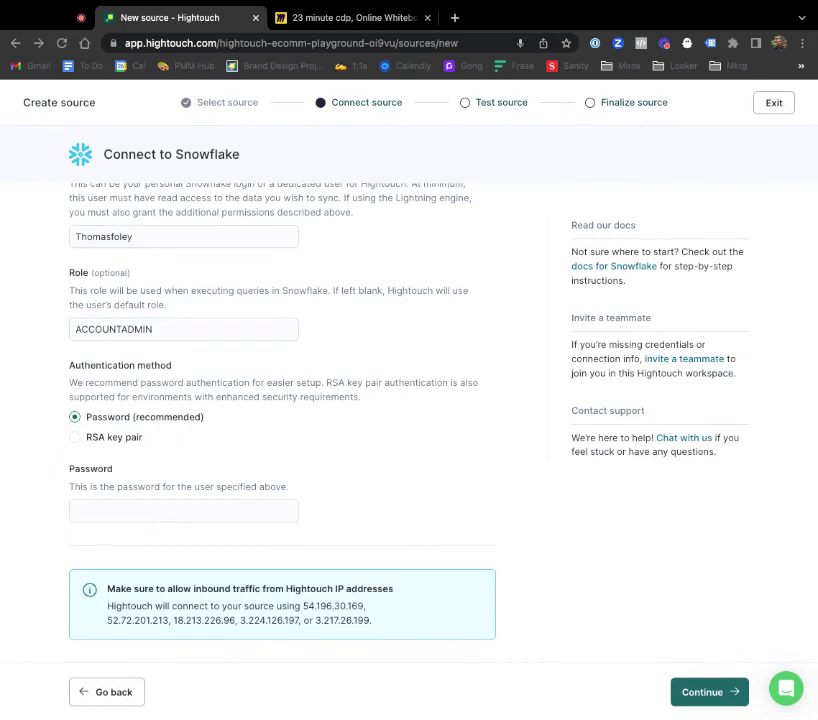
click(131, 510)
key(super+v)
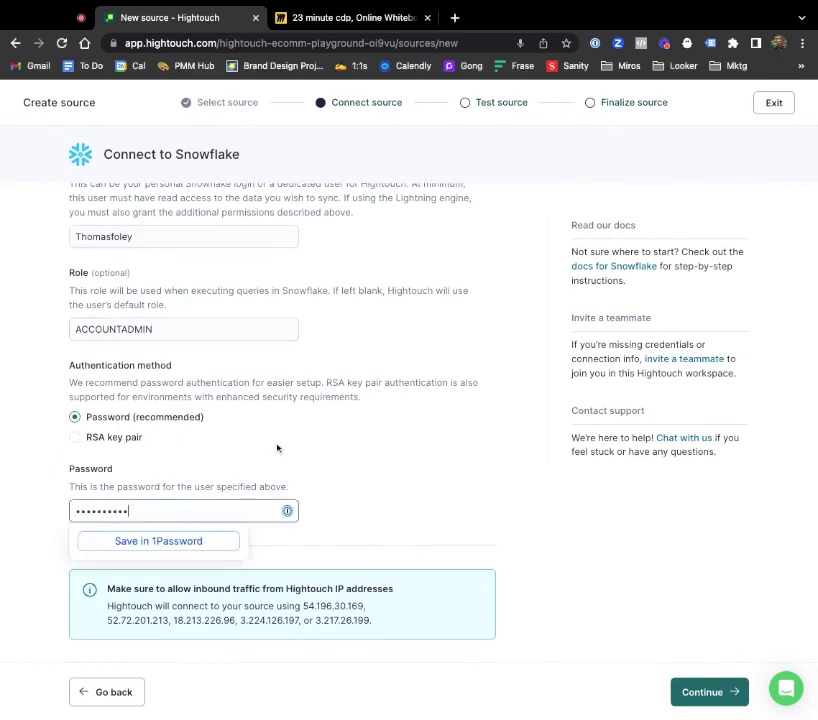
Step: Run the Snowflake connection test and finish creating the source under the name Snowflake
click(708, 686)
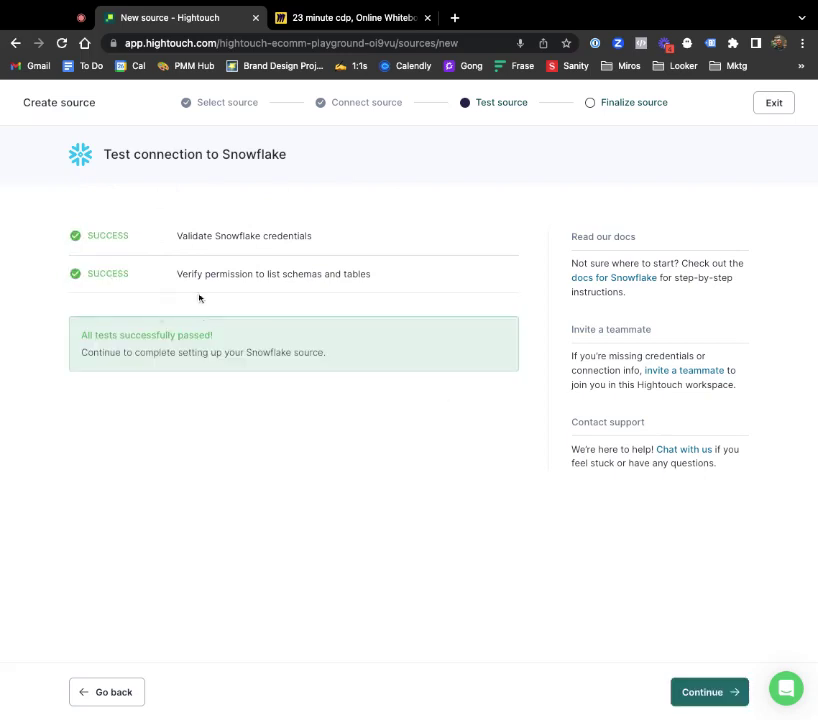
click(706, 695)
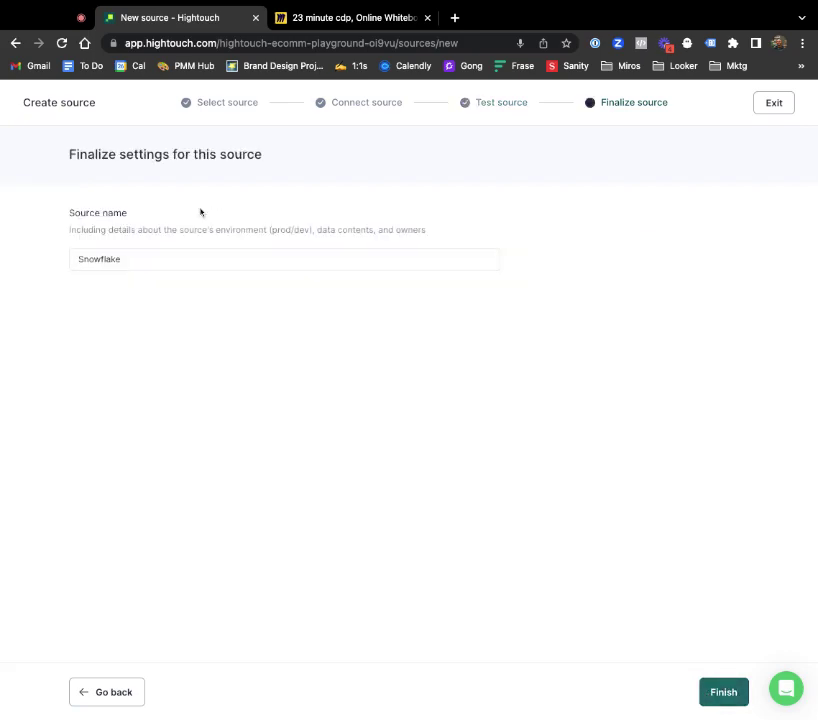
click(723, 691)
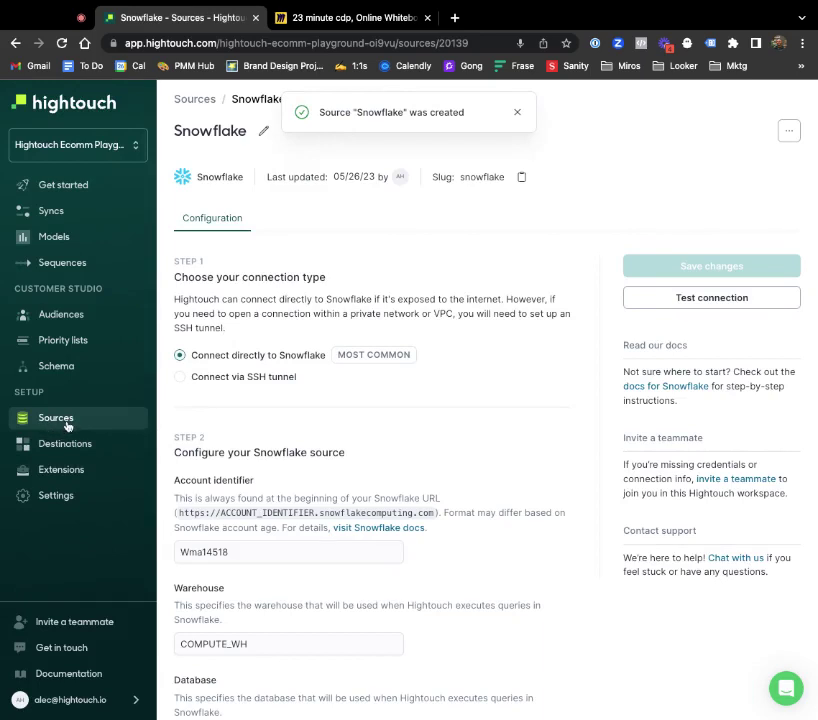
Step: Review the workspace's destinations and look at the Iterable destination's configuration
click(66, 444)
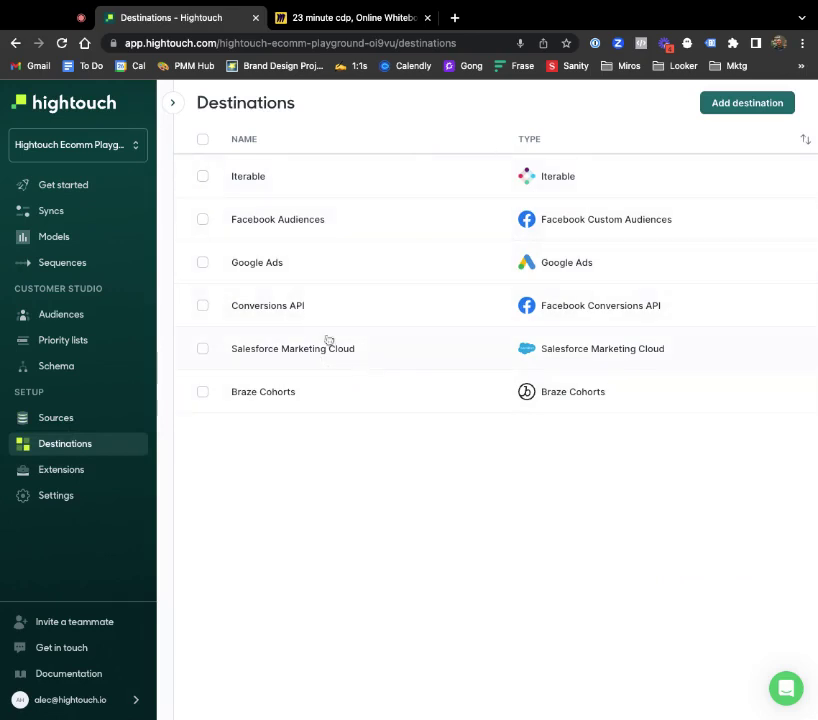
click(440, 190)
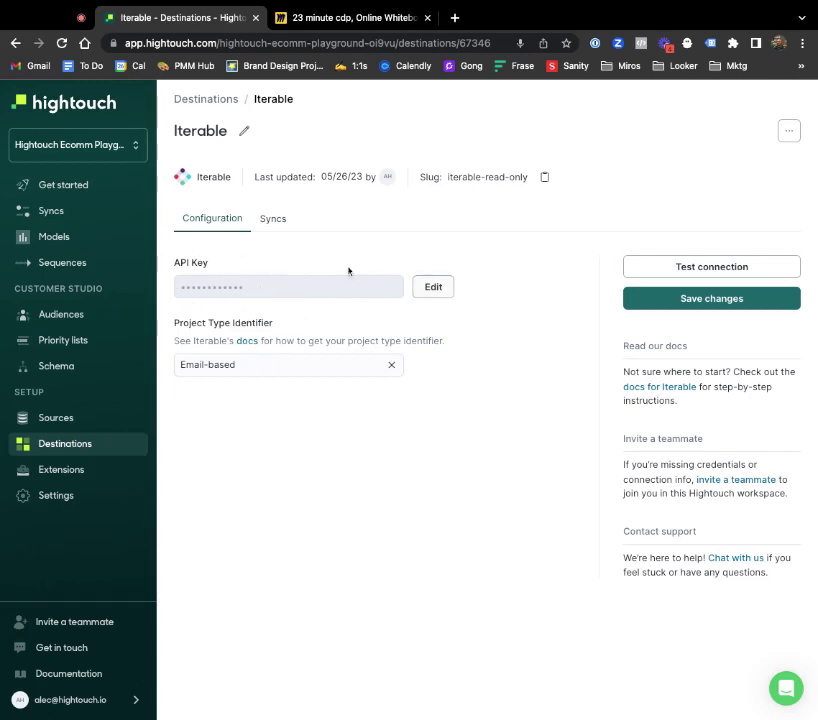
click(73, 442)
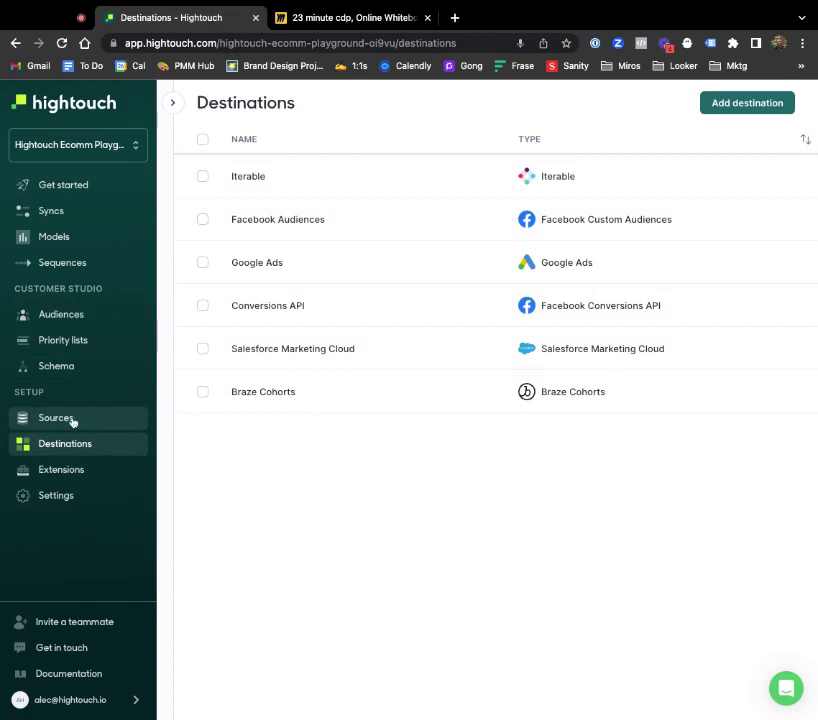
Step: Start a parent model in the Snowflake source's schema, search for public.users and select the PUBLIC.USERS table
click(51, 366)
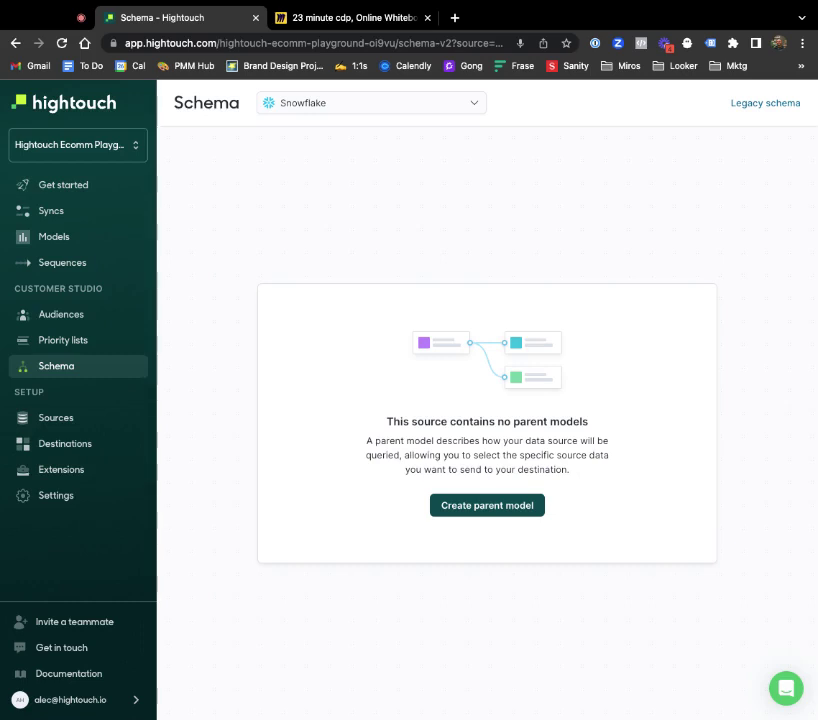
click(487, 505)
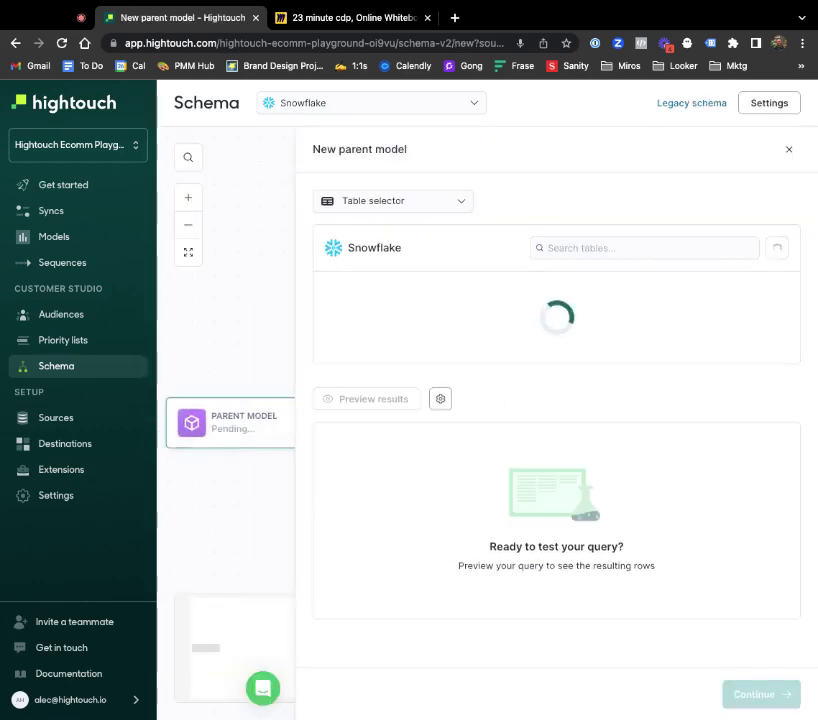
click(557, 247)
text(p)
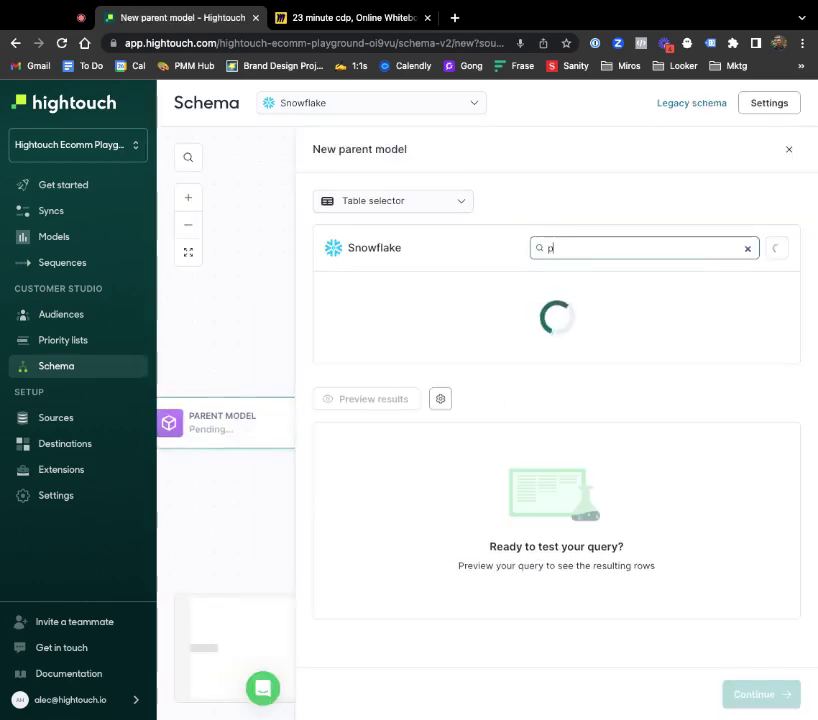
text(ublic.users)
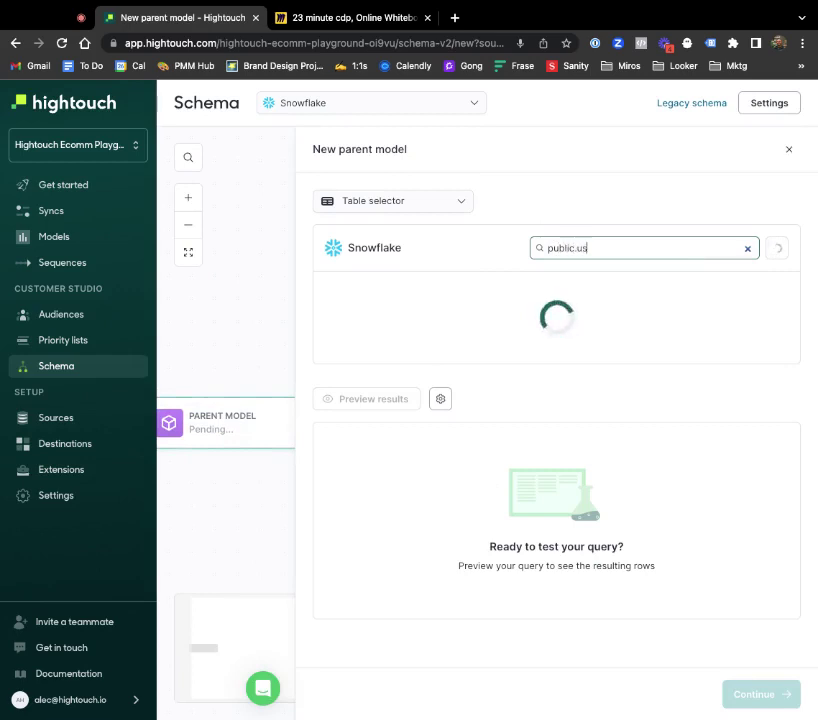
click(628, 219)
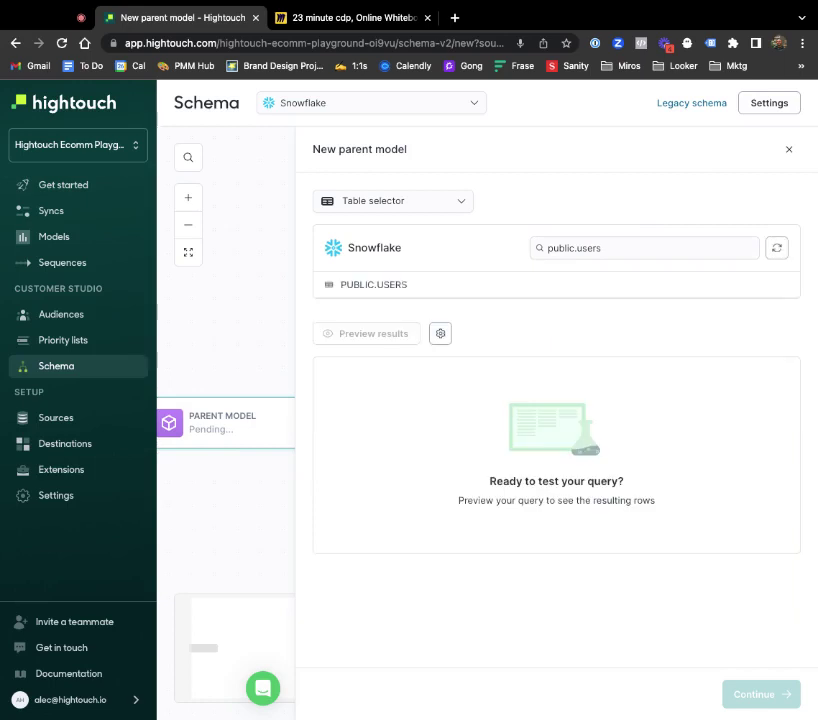
double_click(533, 284)
Step: Preview the rows of the PUBLIC.USERS table and examine all of its columns
click(396, 334)
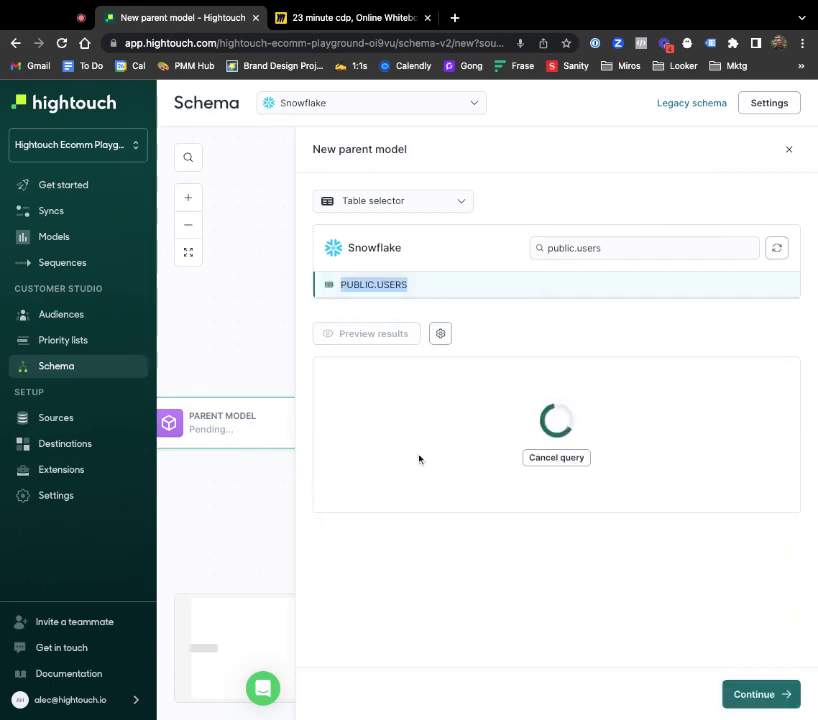
scroll(419, 459, down, 2)
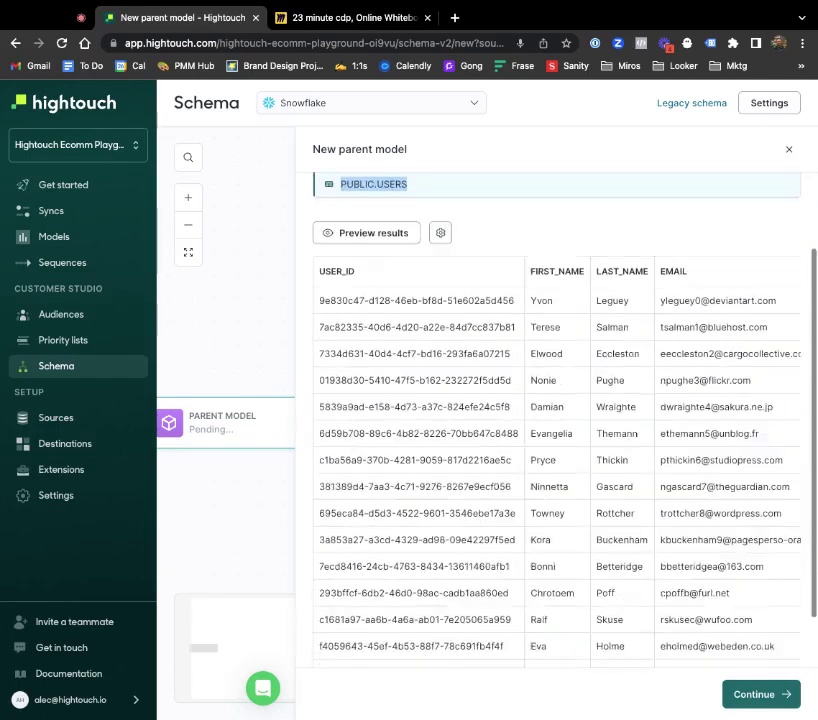
scroll(595, 398, down, 1)
scroll(595, 398, right, 5)
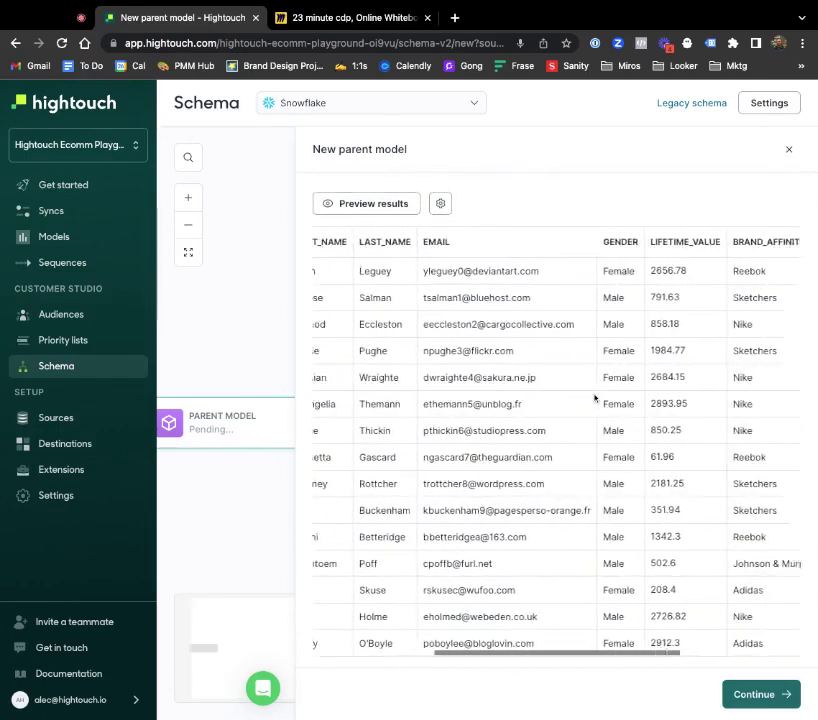
scroll(595, 396, right, 5)
scroll(600, 430, left, 10)
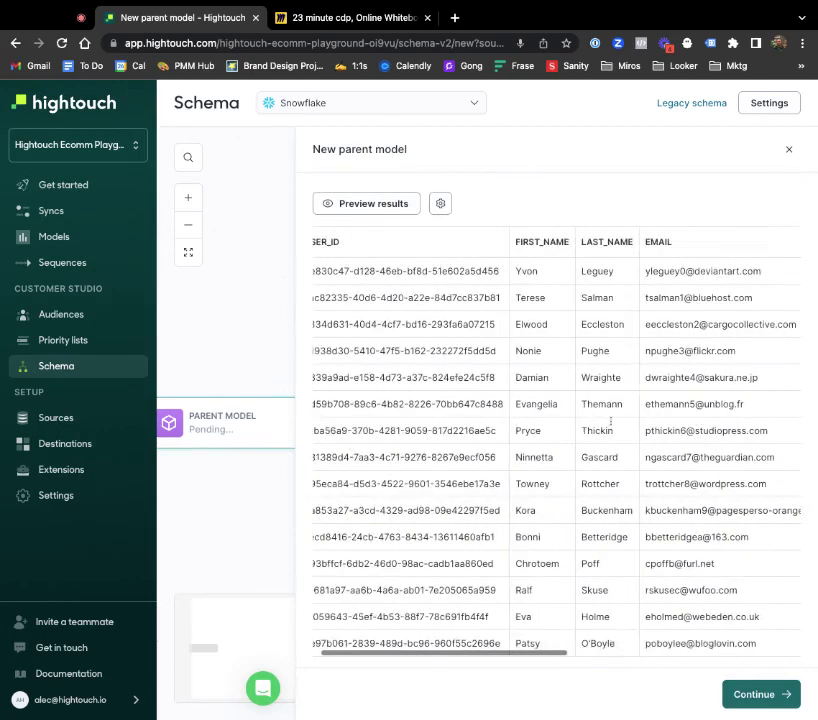
scroll(611, 421, left, 2)
Step: Proceed to the parent model's configuration, name it Users and enter the description "all users"
click(754, 694)
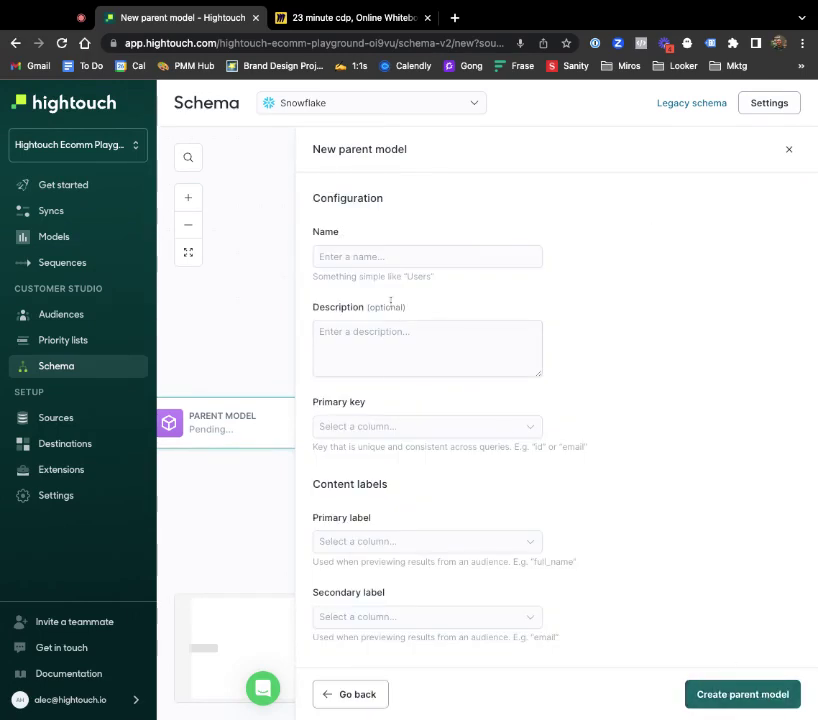
click(388, 259)
text(Users)
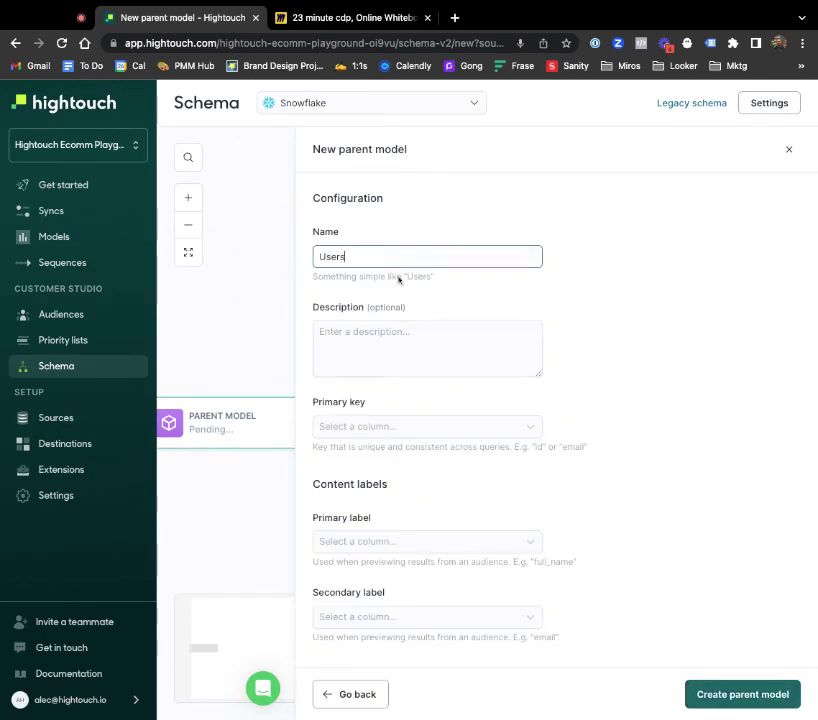
click(420, 334)
text(a)
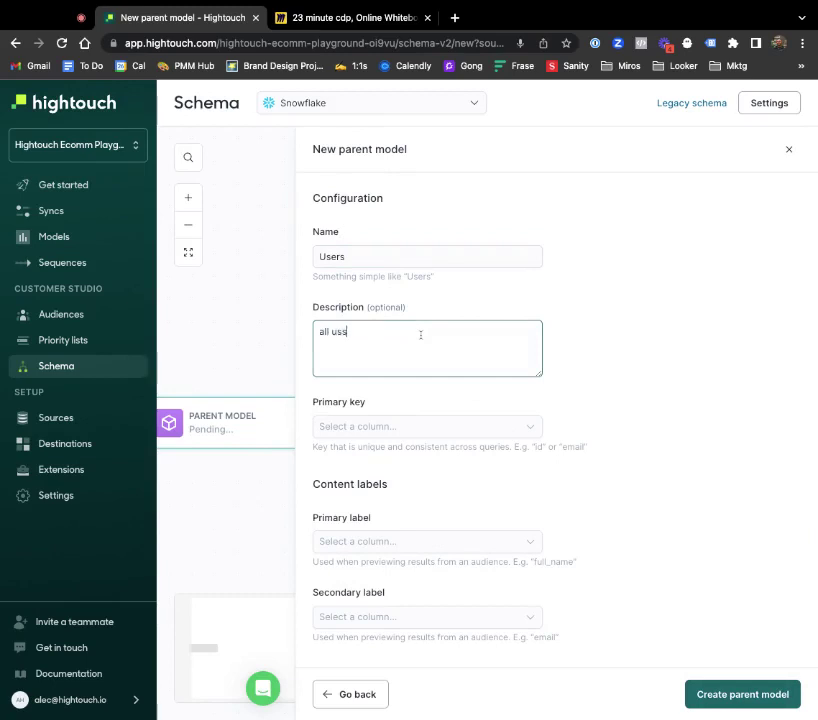
text(ll users)
Step: Create the parent model with USER_ID as primary key, FIRST_NAME as primary label and EMAIL as secondary label
click(411, 425)
click(407, 455)
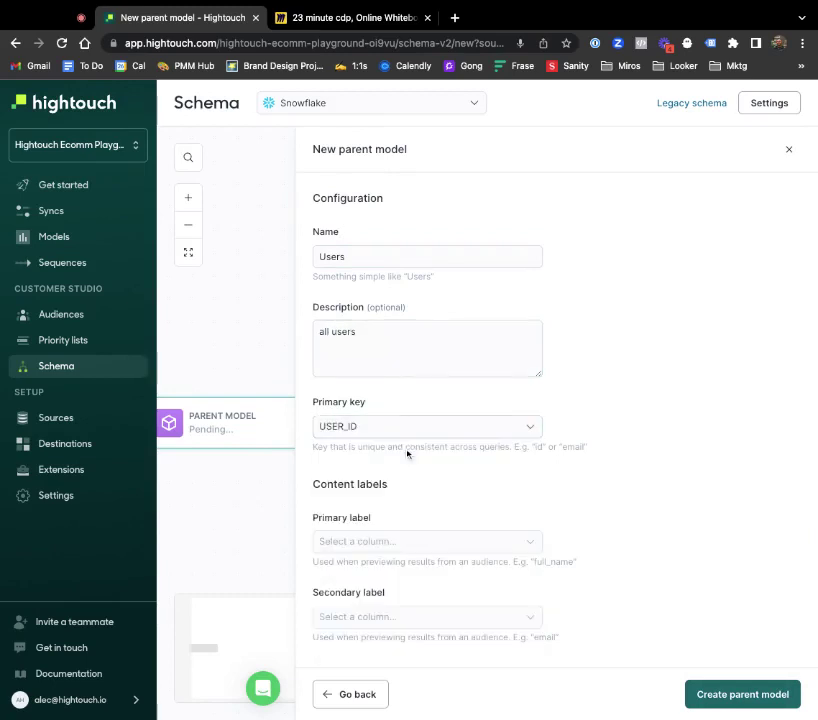
click(404, 544)
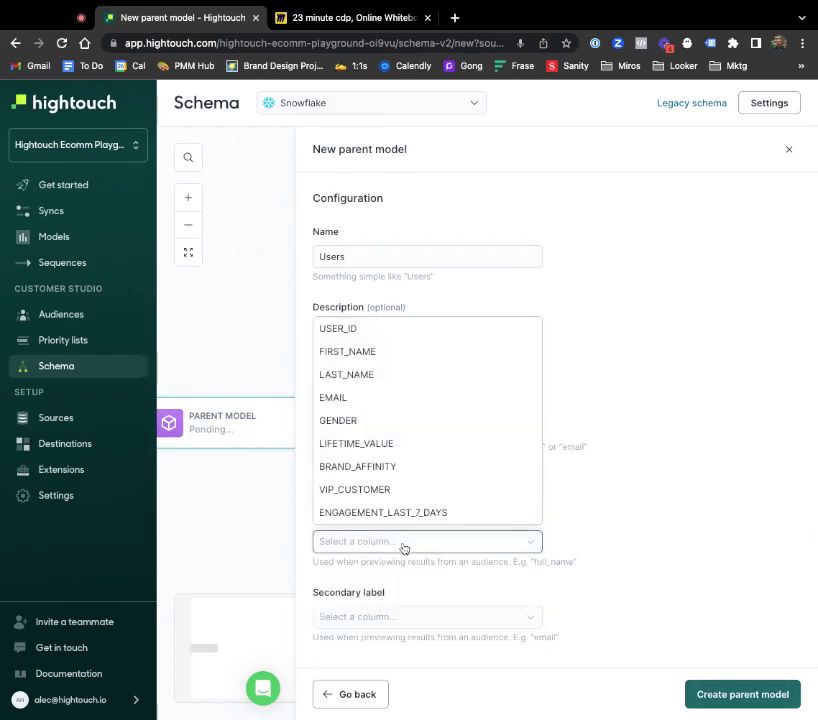
click(385, 356)
click(367, 617)
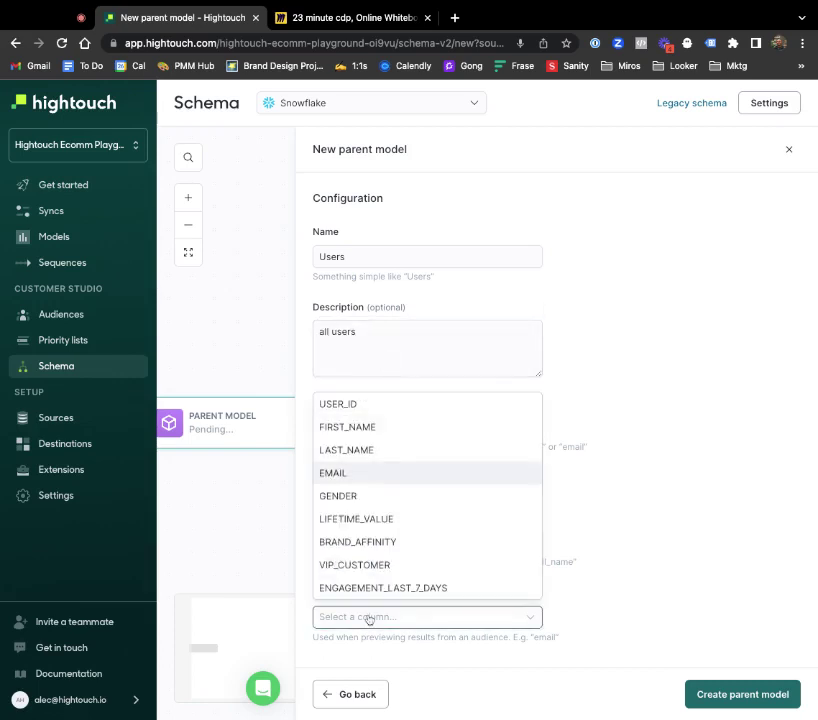
click(376, 473)
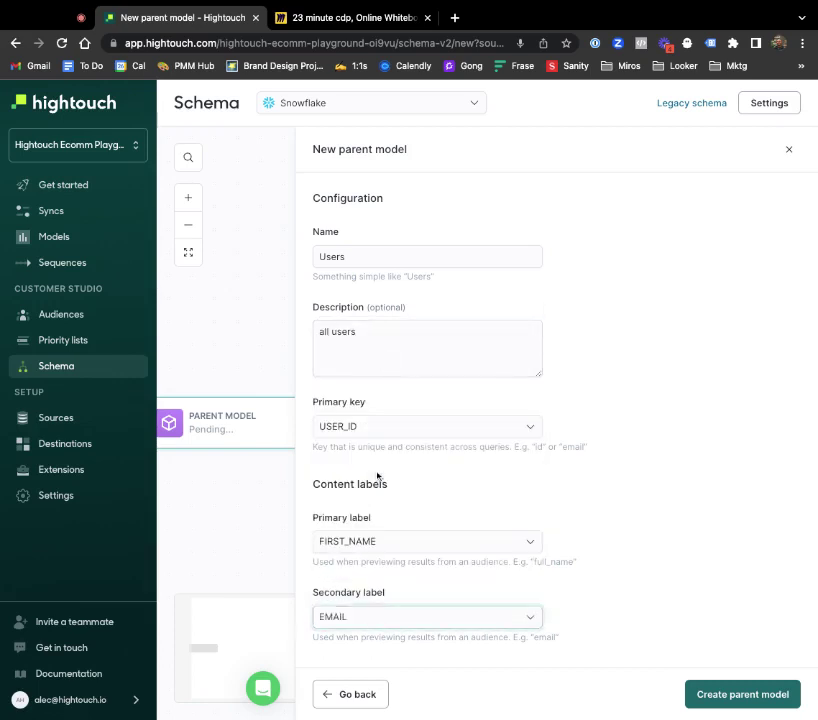
click(756, 695)
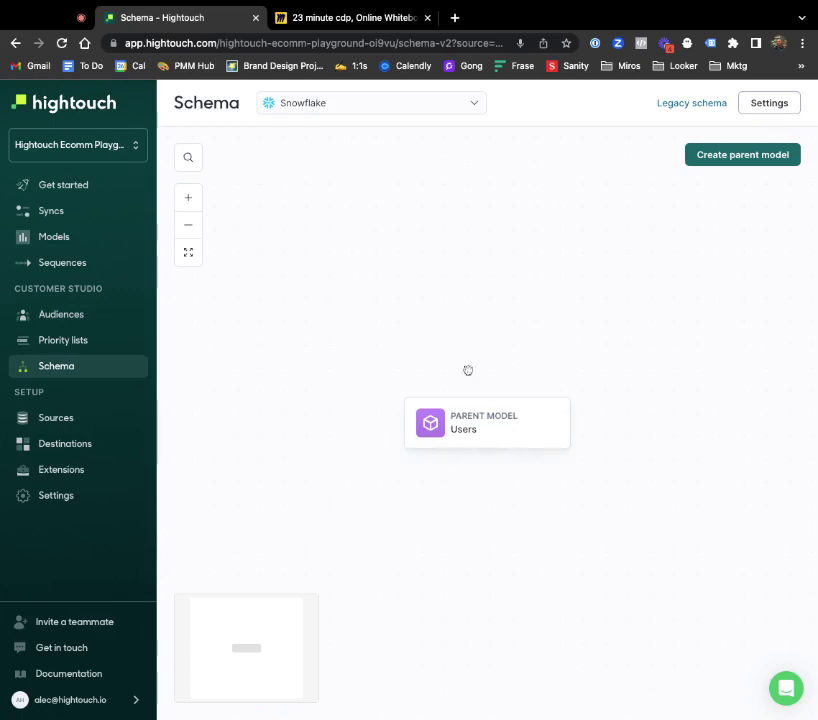
Step: Start a related event for the Users parent model and set it to be defined by an SQL query
mouse_move(480, 438)
click(570, 424)
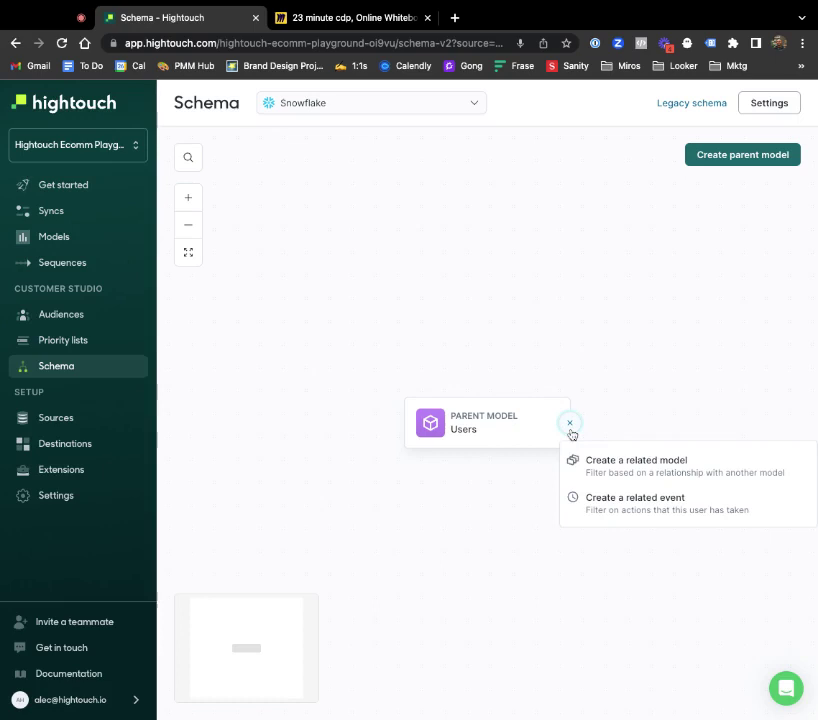
click(614, 508)
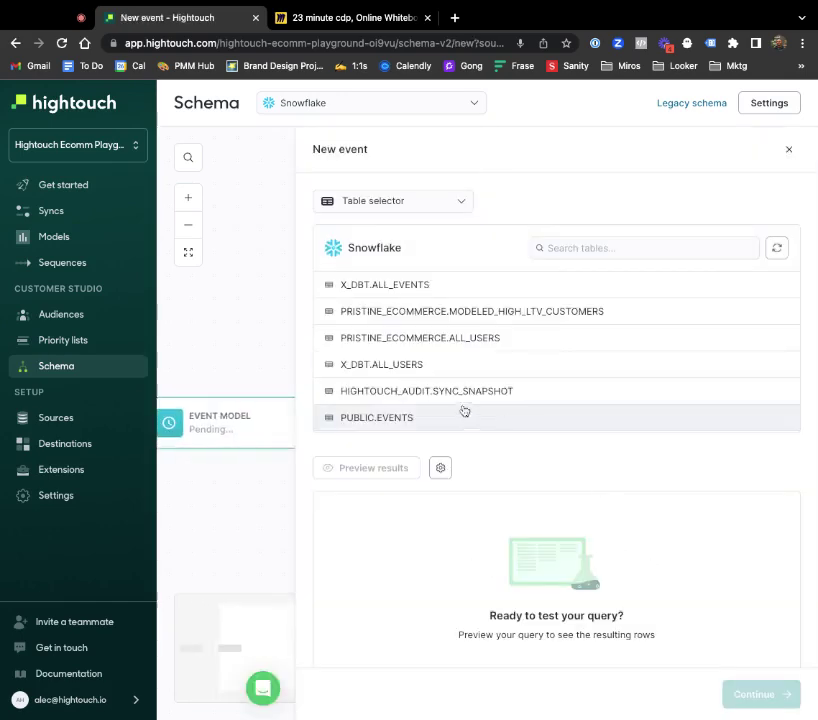
click(367, 206)
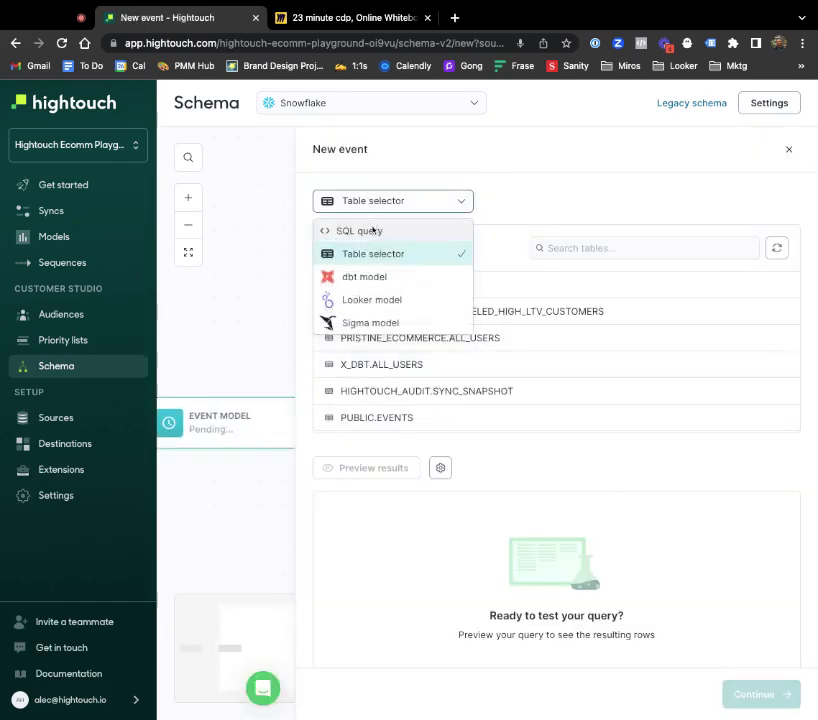
click(372, 230)
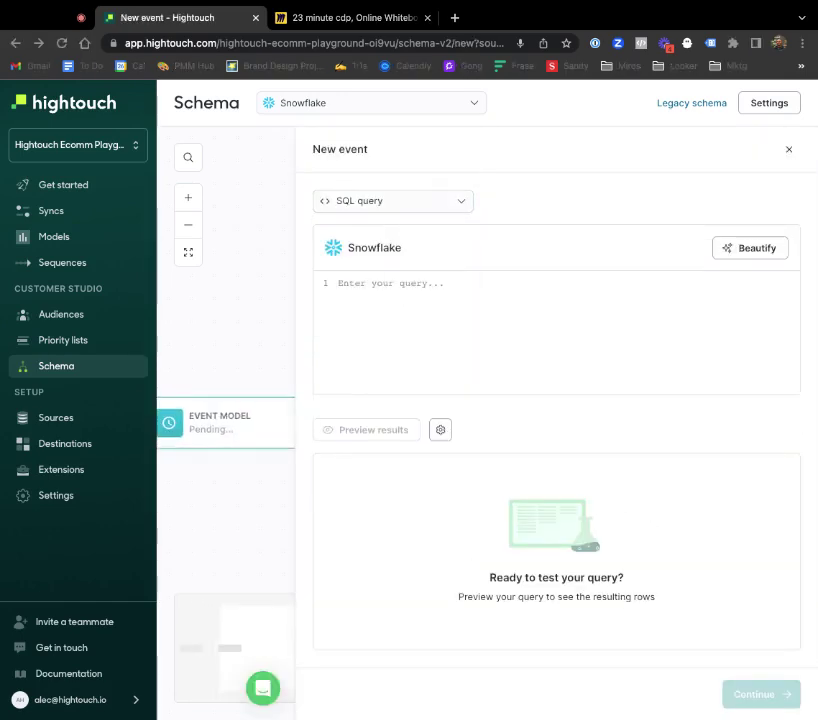
Step: Enter the query SELECT * FROM PUBLIC.events e WHERE e.event_name = 'Order Completed' and preview its resulting rows
click(478, 385)
text(SELECT   * FROM   PUBLIC.events e WHERE   e.event_name = 'Order Completed')
drag(400, 322, 355, 323)
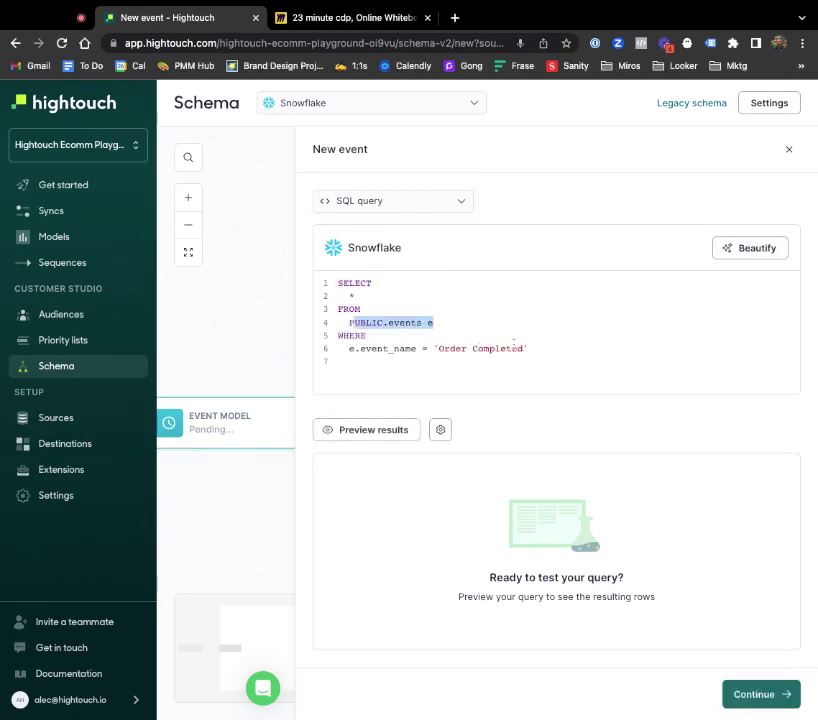
click(530, 350)
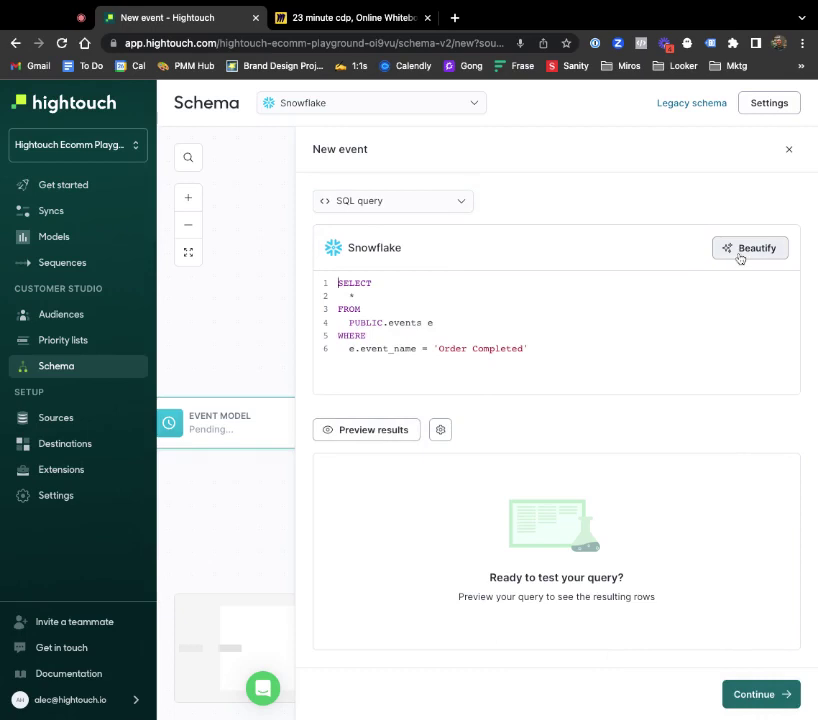
click(389, 432)
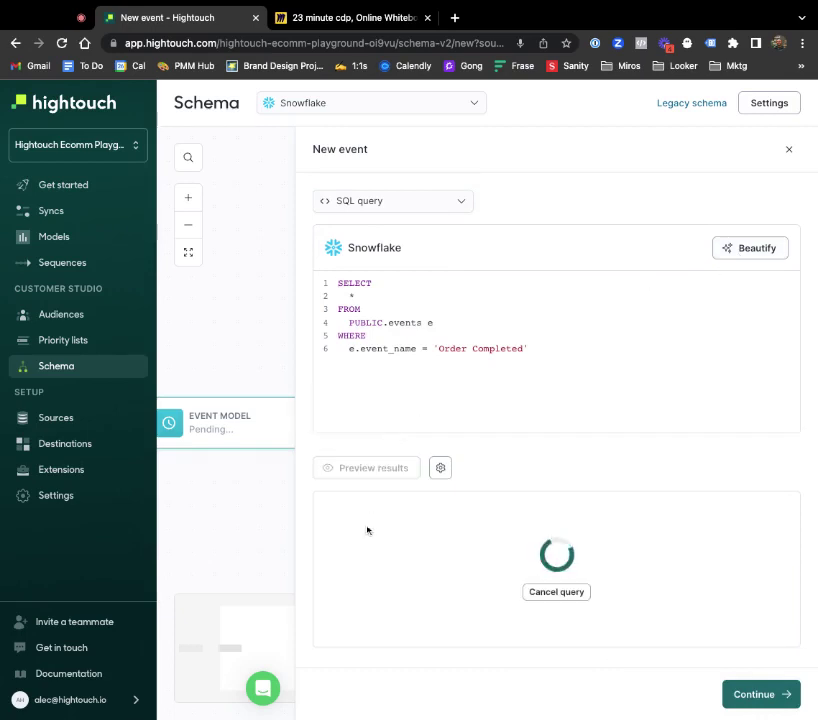
scroll(603, 480, down, 2)
scroll(608, 472, right, 3)
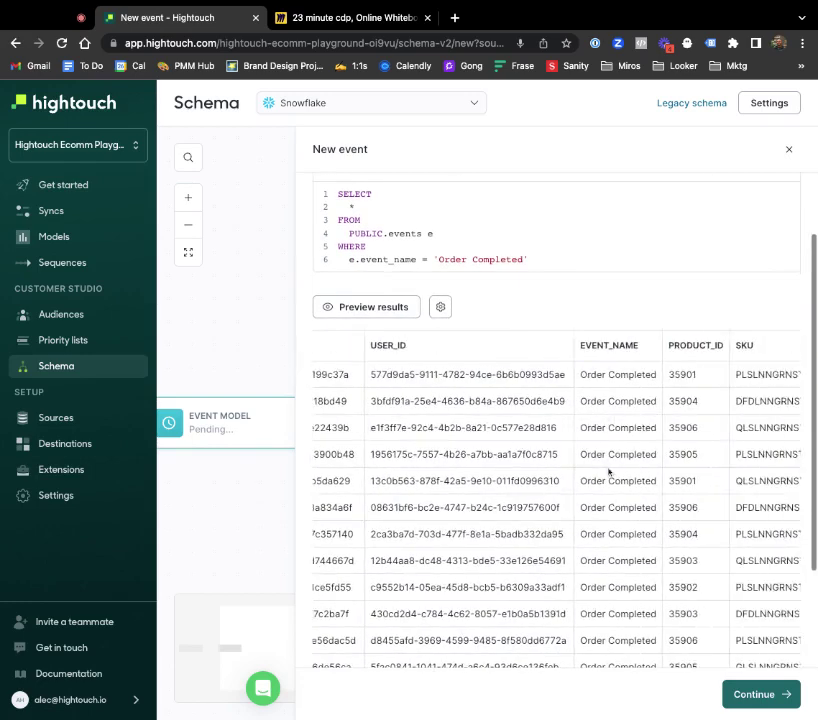
Step: Proceed to the event's configuration, name it Purchase, describe it as "order completed" and select TIMESTAMP as the timestamp column
click(740, 694)
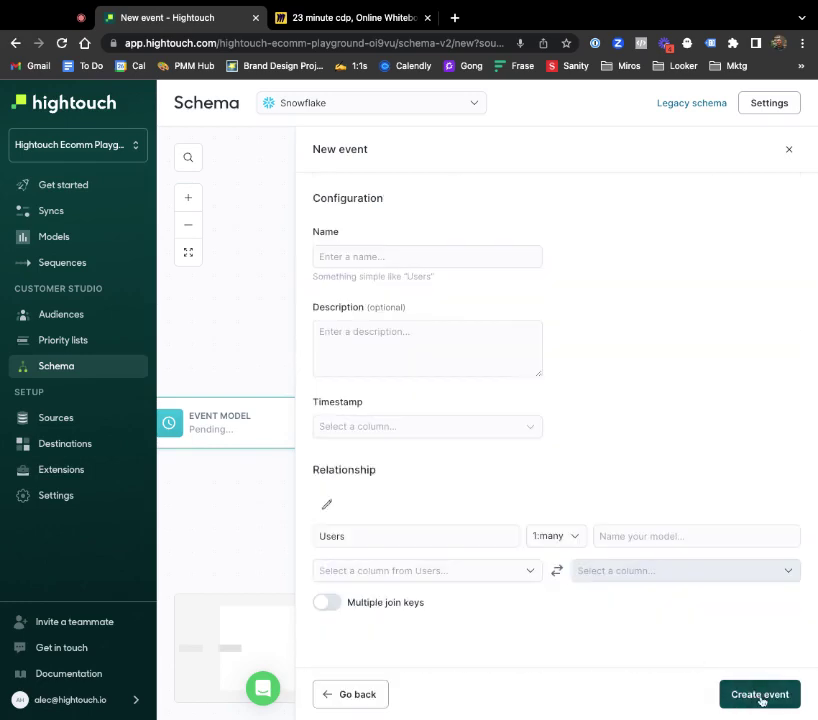
click(399, 257)
text(Purchase)
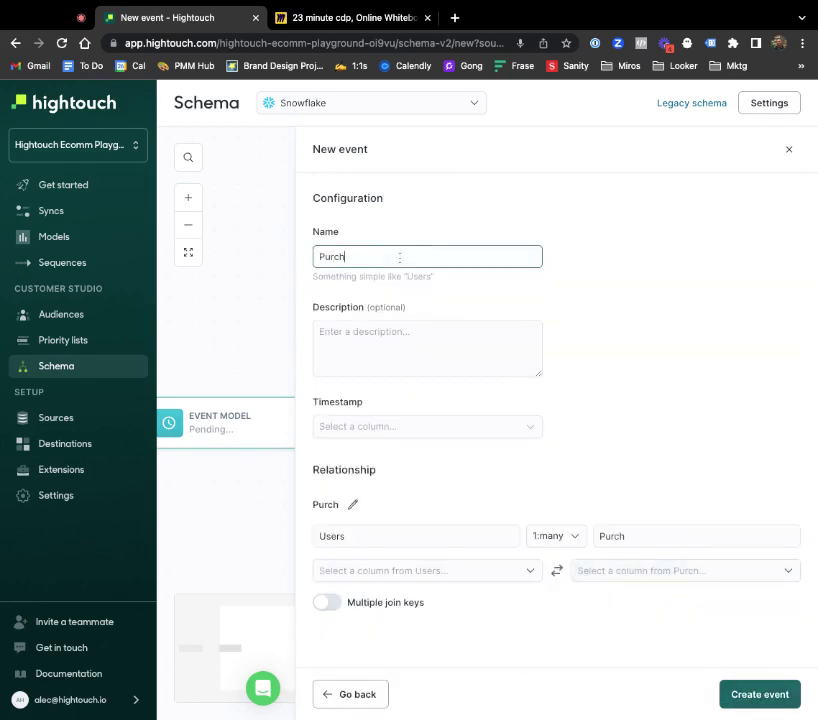
click(407, 331)
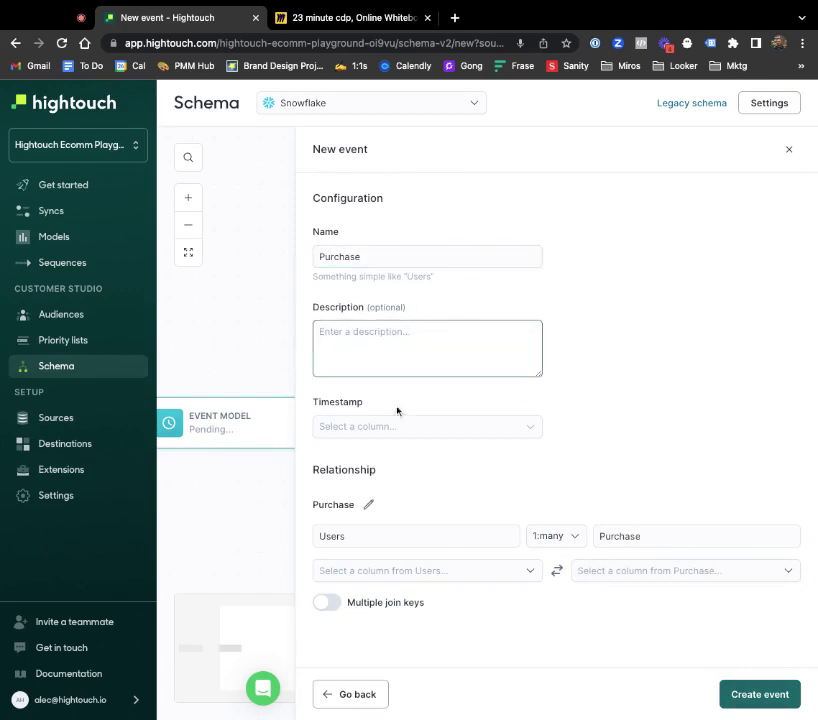
text(order completed)
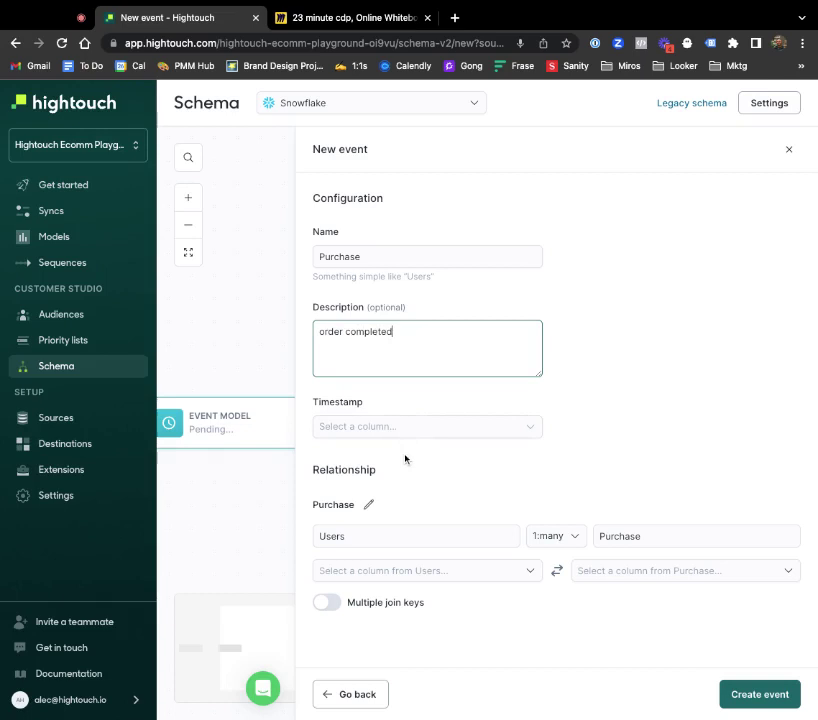
click(407, 429)
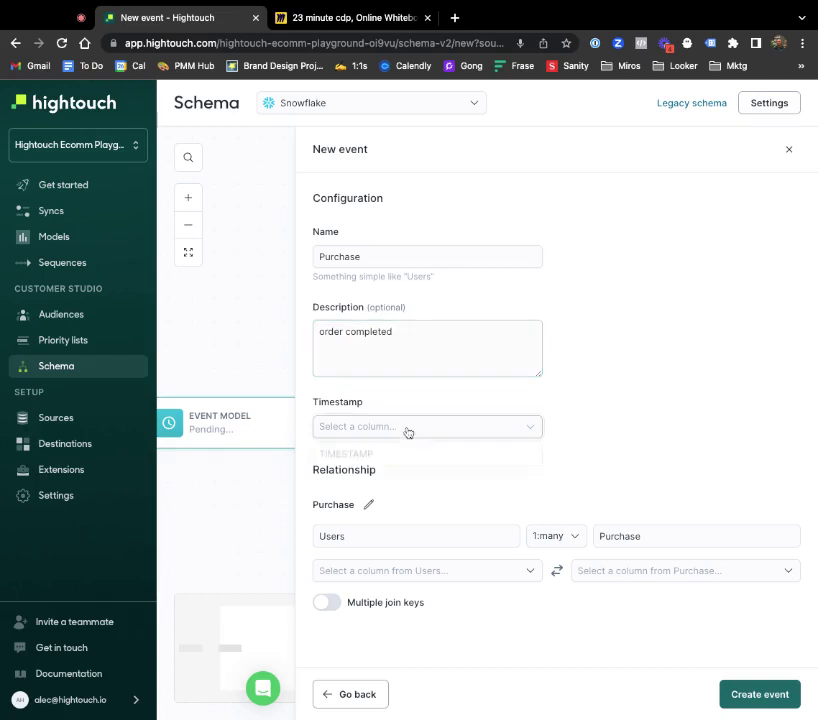
click(396, 452)
Step: Relate Users to Purchase by matching USER_ID with USER_ID and create the event
click(403, 569)
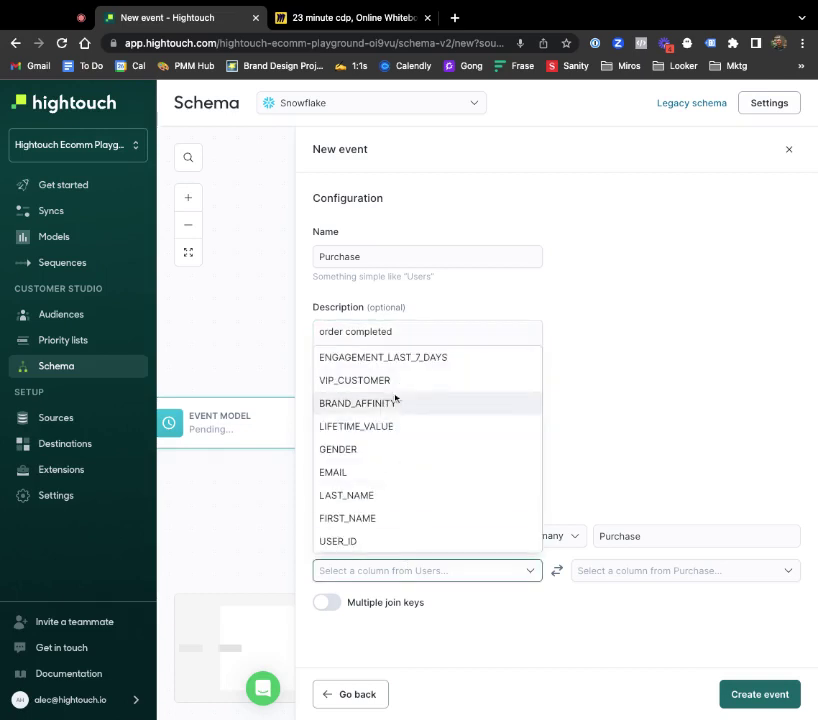
click(371, 540)
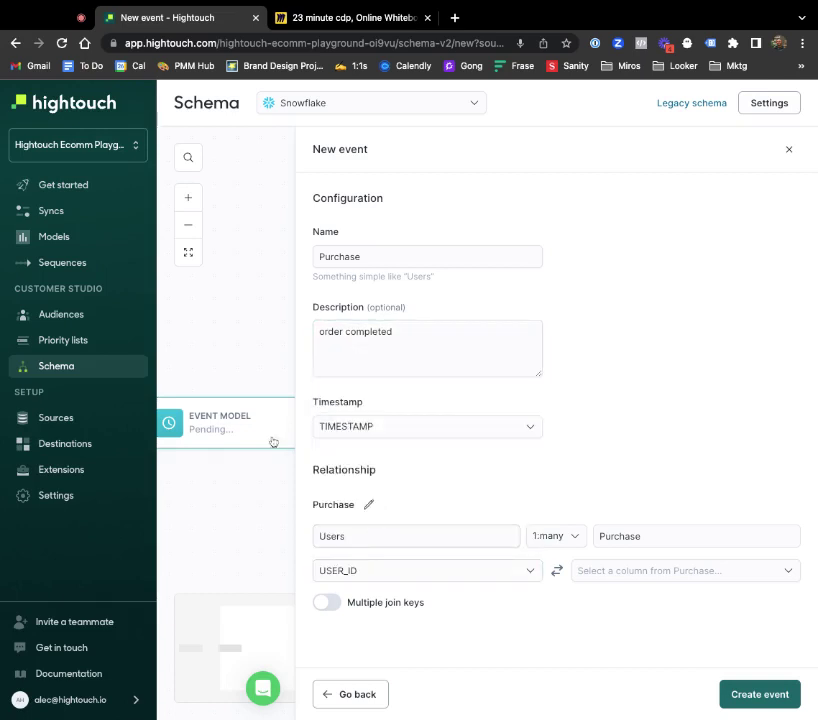
click(621, 569)
text(us)
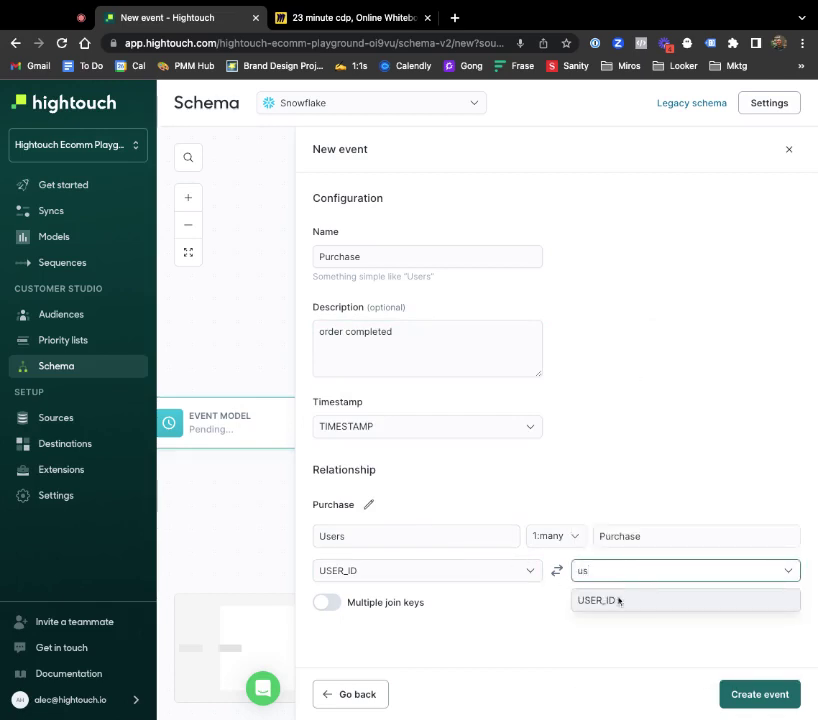
click(618, 600)
click(745, 694)
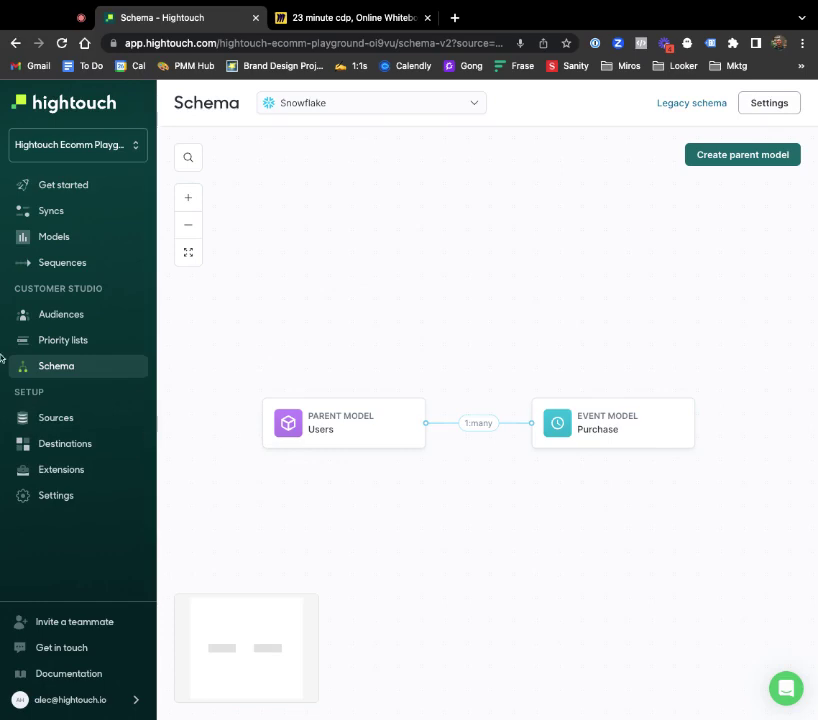
Step: Start a new audience based on the Users parent model and add an event filter for Purchase
click(62, 314)
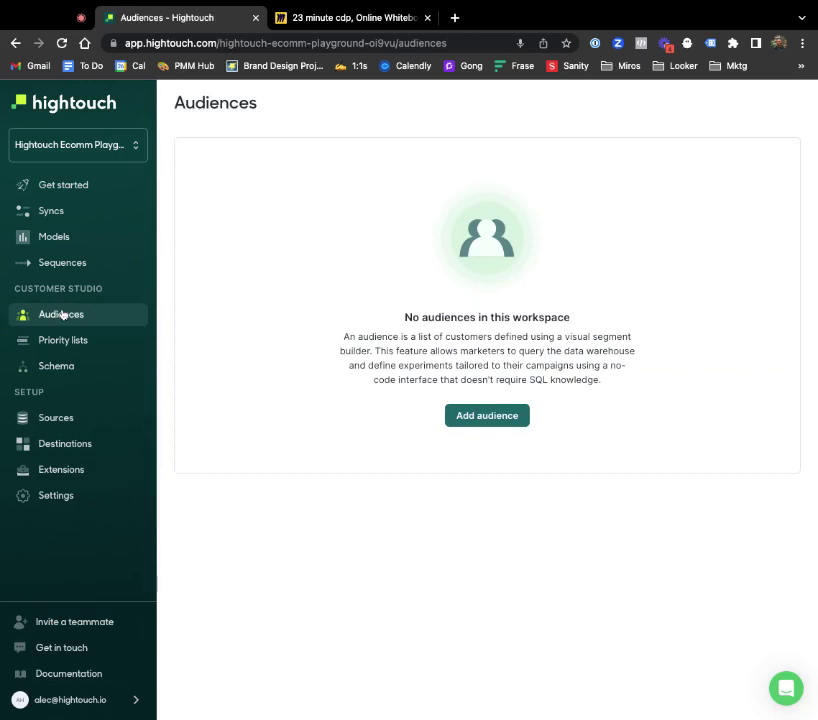
click(476, 412)
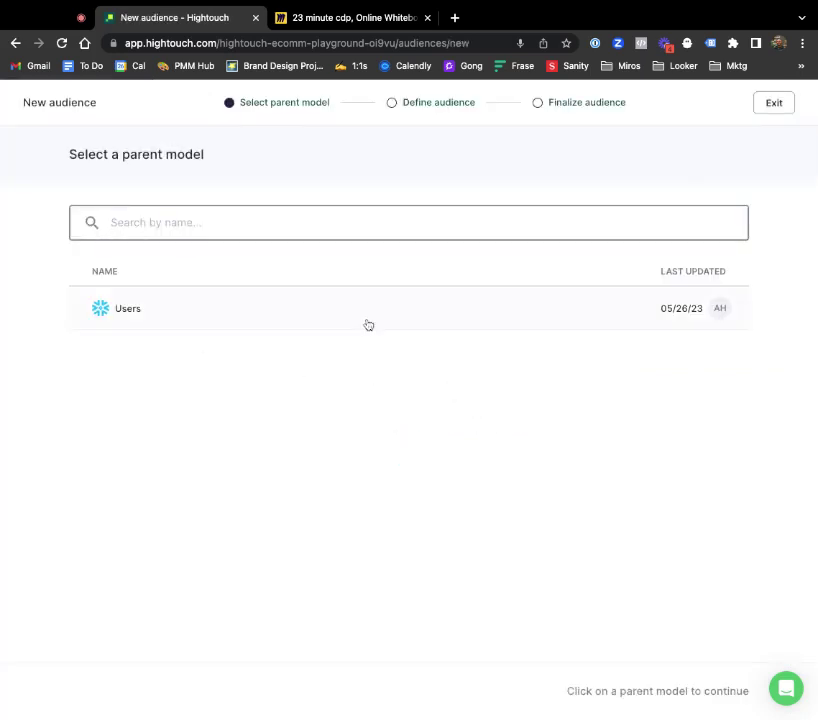
click(368, 325)
click(73, 230)
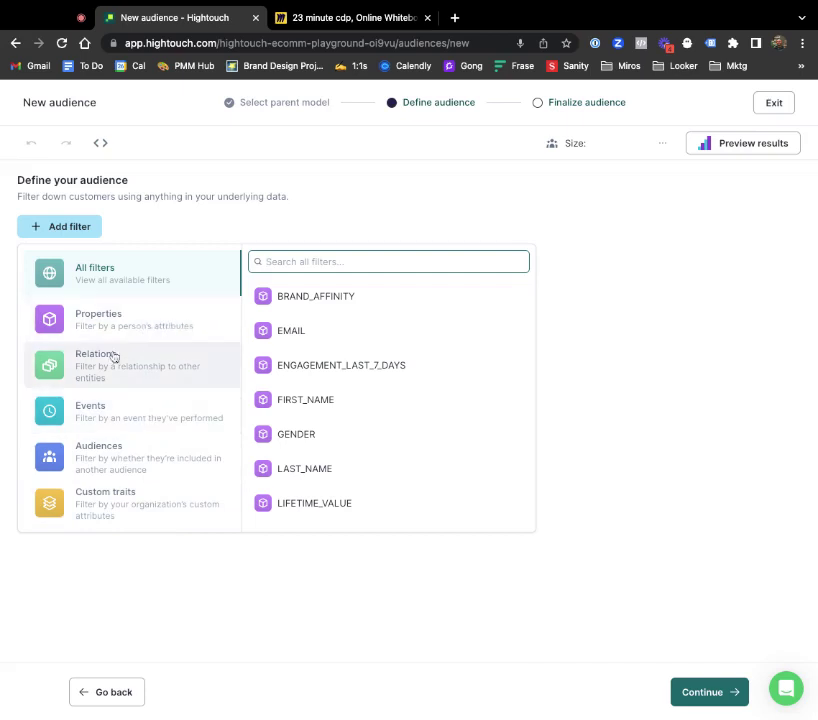
click(146, 424)
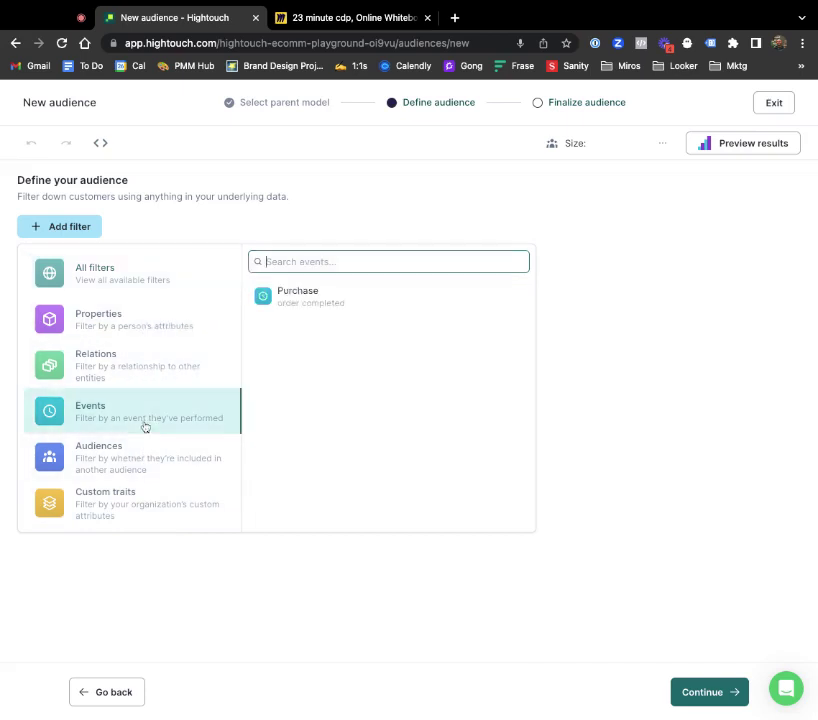
click(312, 300)
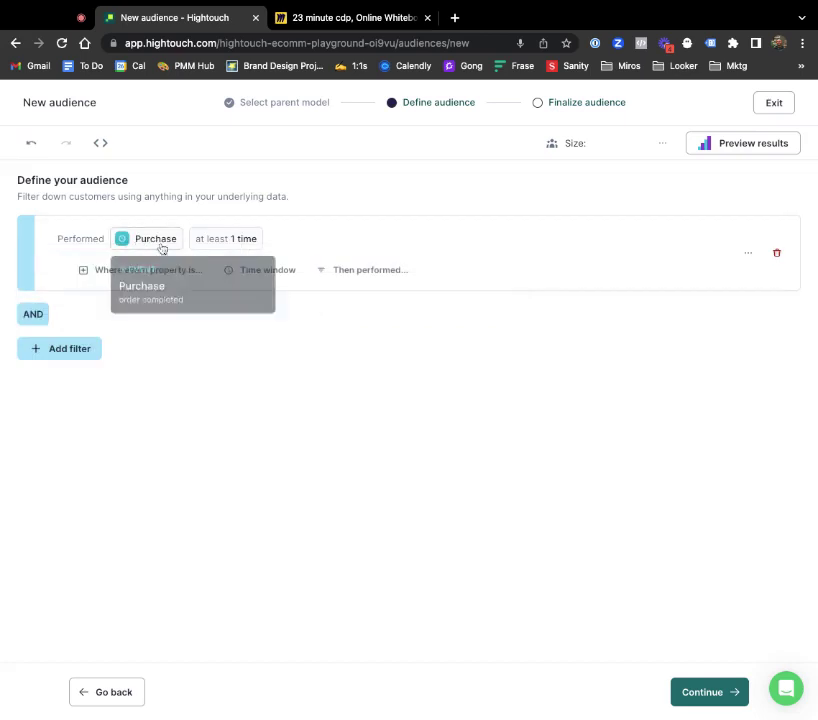
click(176, 275)
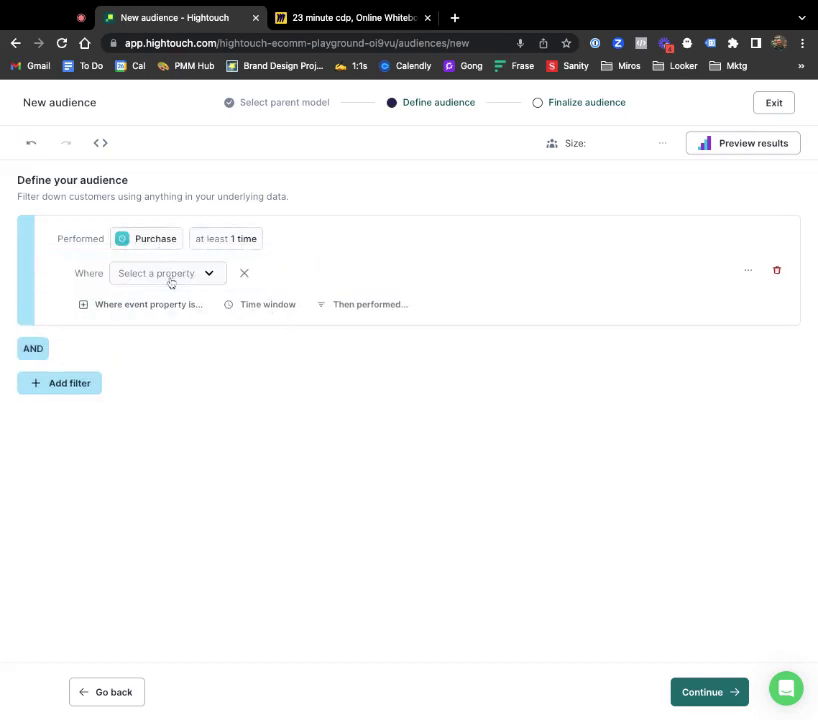
click(206, 277)
scroll(179, 413, down, 2)
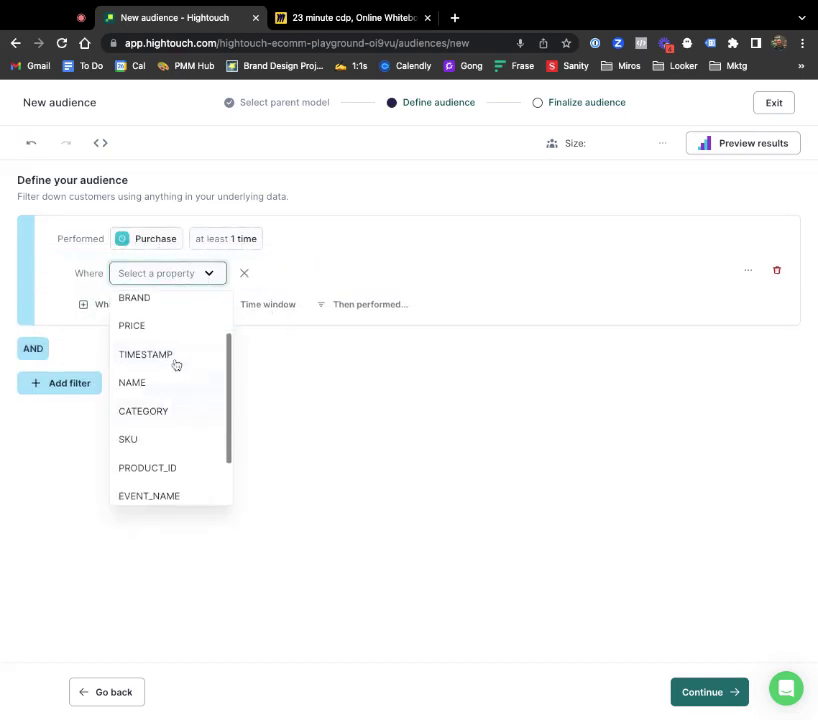
scroll(174, 397, down, 2)
click(332, 340)
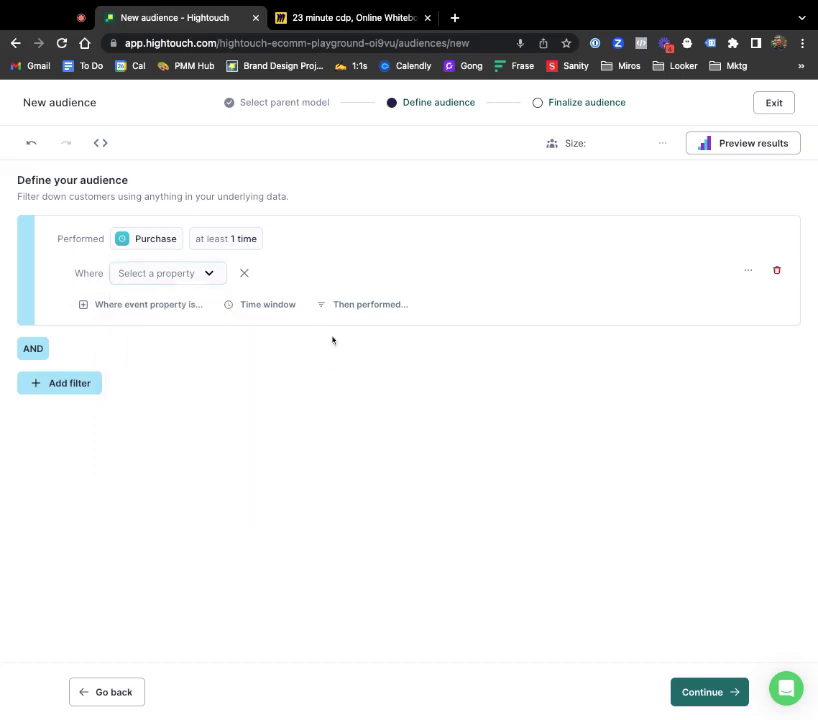
click(246, 274)
click(334, 270)
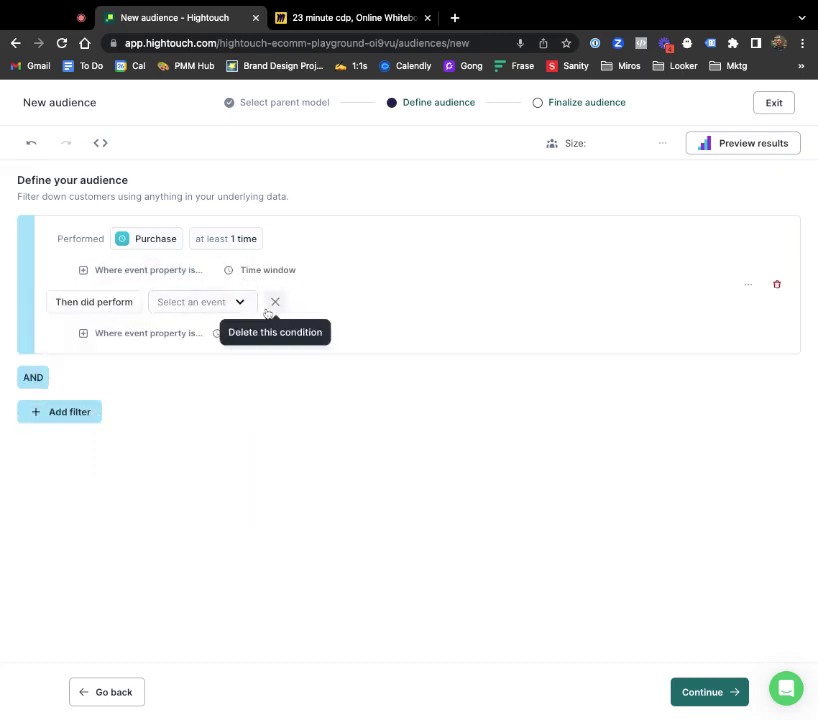
click(250, 339)
click(274, 301)
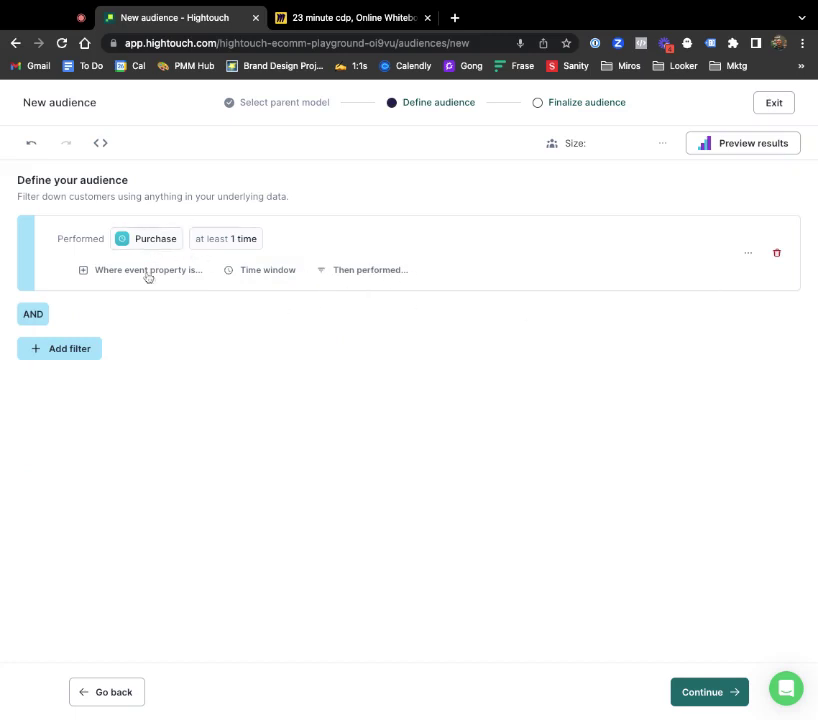
Step: Preview the audience's results and examine the profile attributes of two of the listed members
click(735, 142)
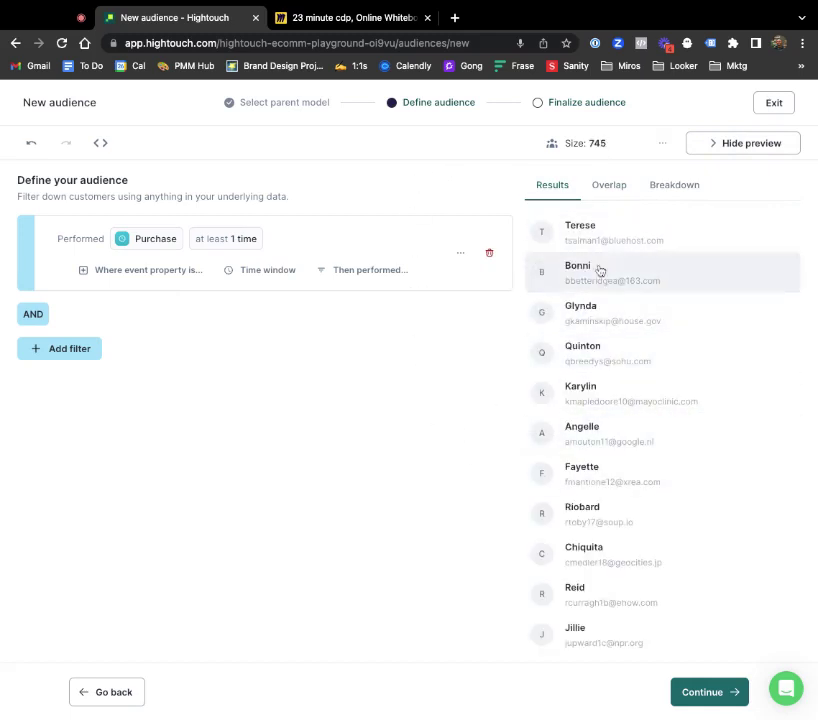
scroll(597, 316, down, 1)
click(597, 343)
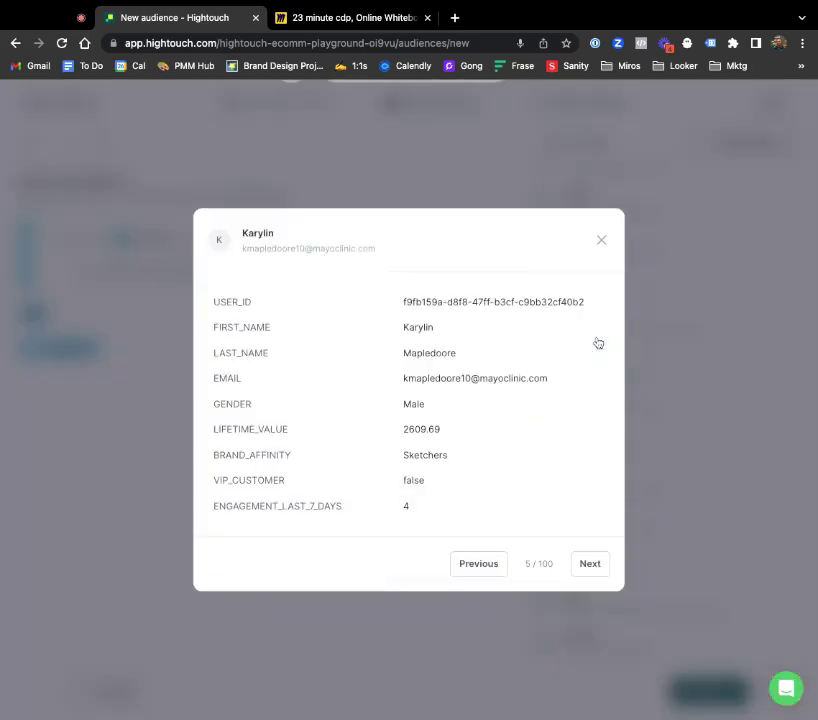
click(601, 241)
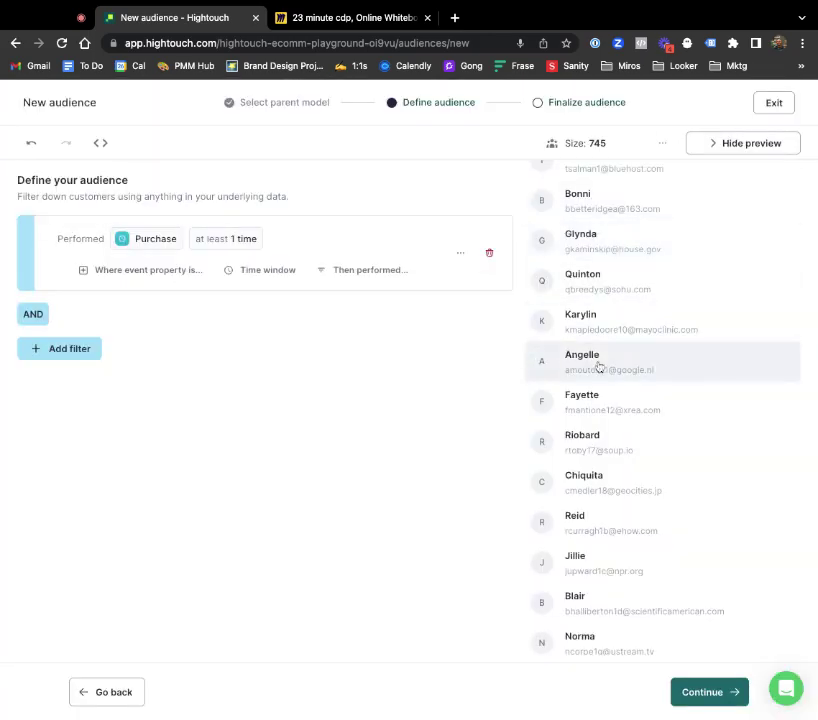
scroll(603, 340, up, 1)
click(540, 311)
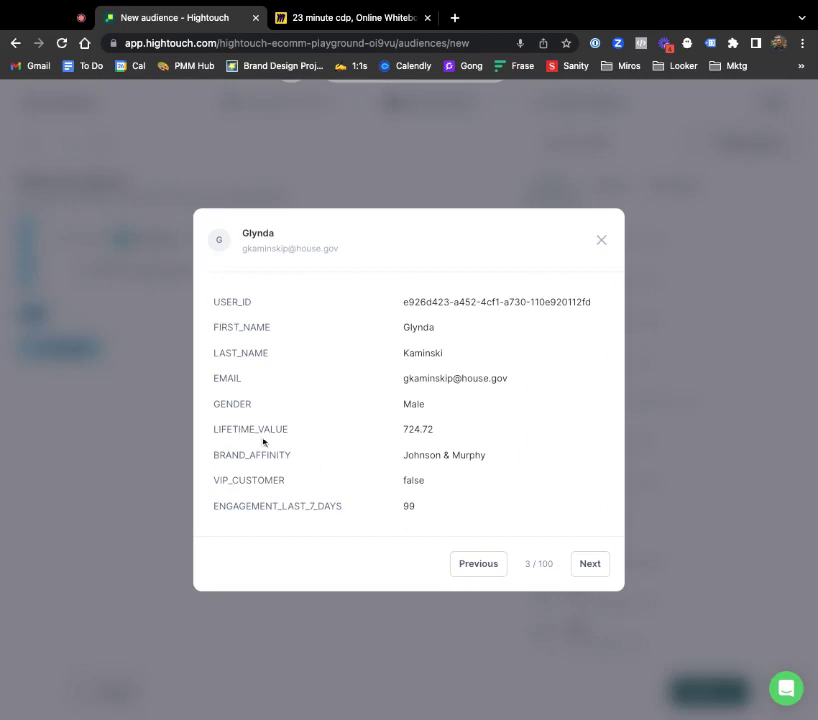
click(602, 241)
scroll(613, 314, down, 2)
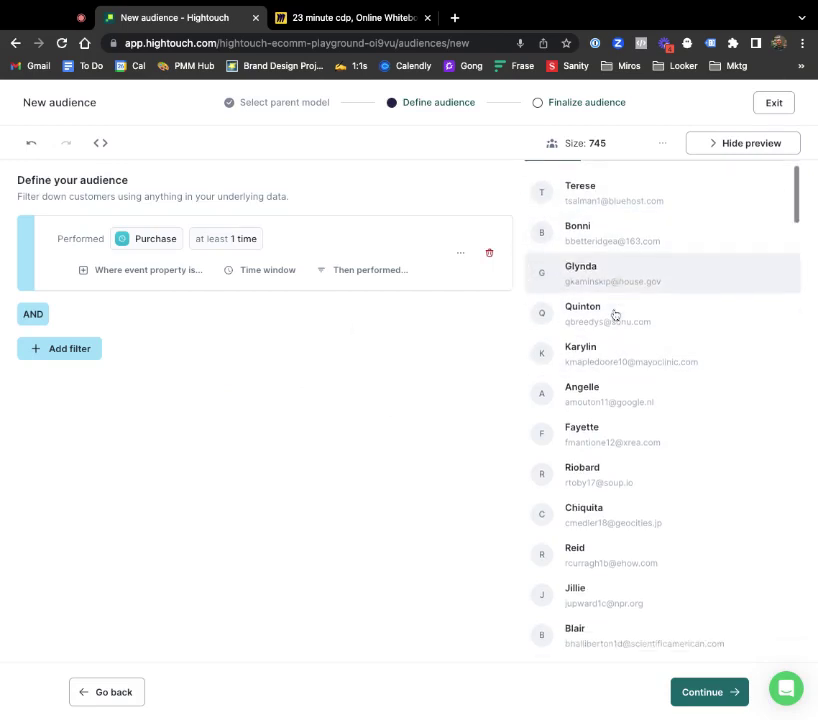
scroll(600, 413, up, 2)
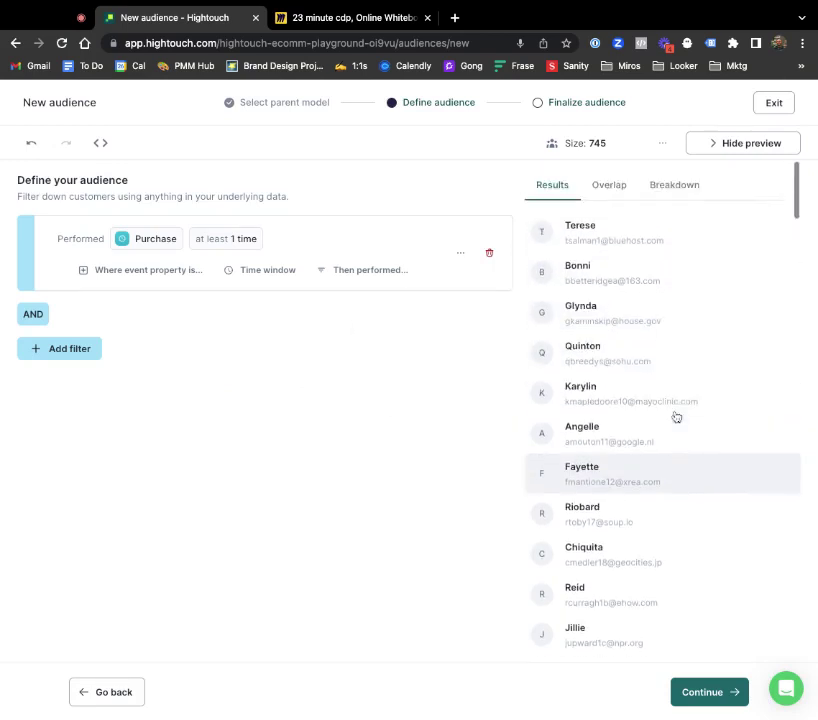
Step: Proceed to the audience's final settings and name it "Purchasers - All Time"
click(709, 692)
click(192, 239)
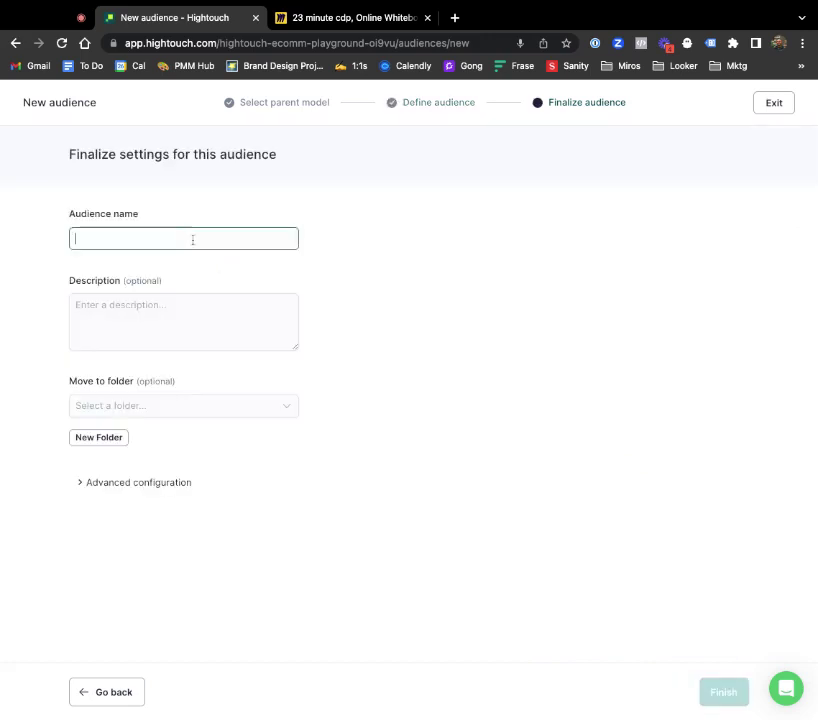
text(Purchasers - All Time)
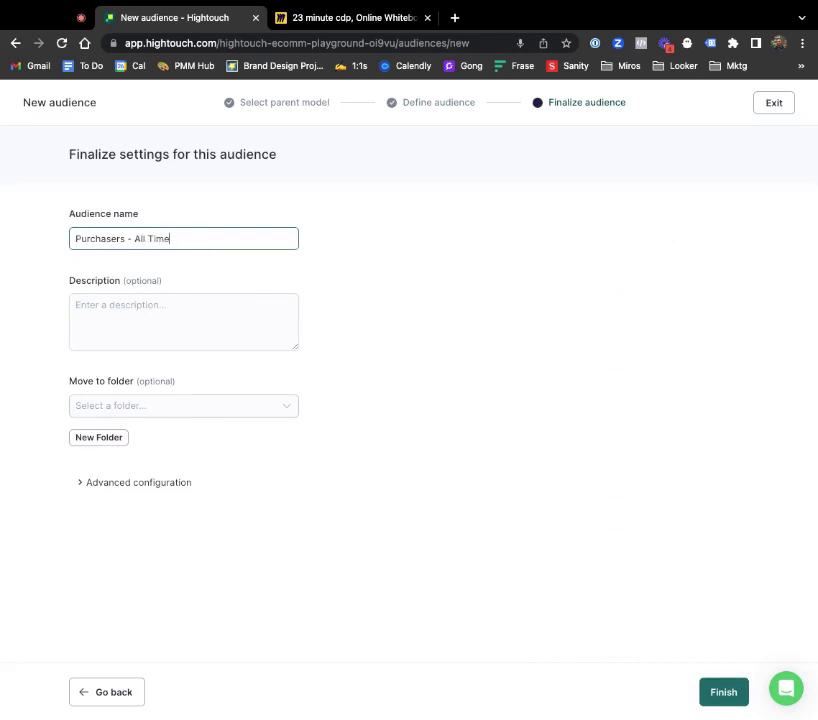
Step: Finish creating the audience and add a sync from it to the Facebook Audiences destination
click(424, 453)
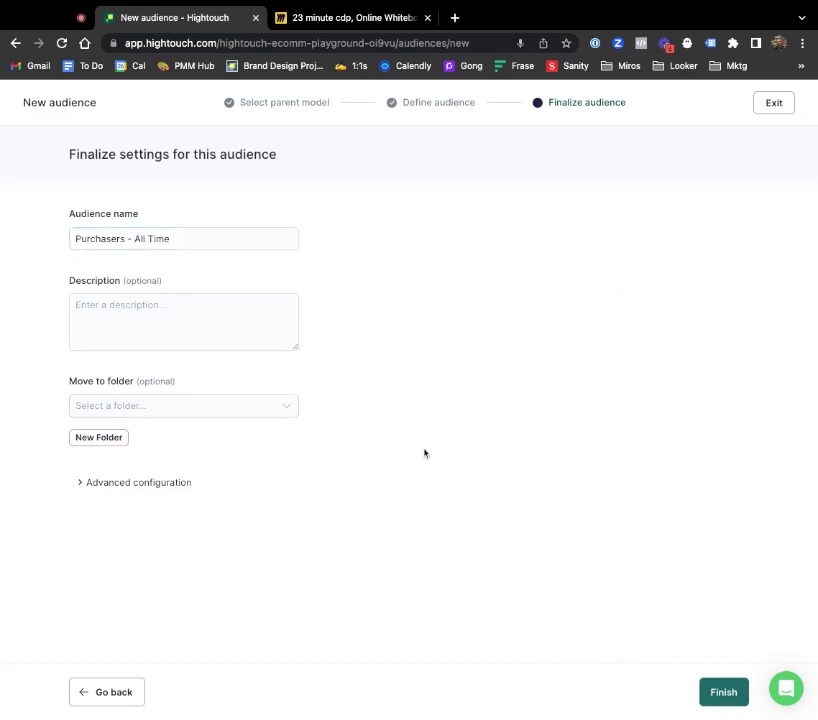
click(717, 690)
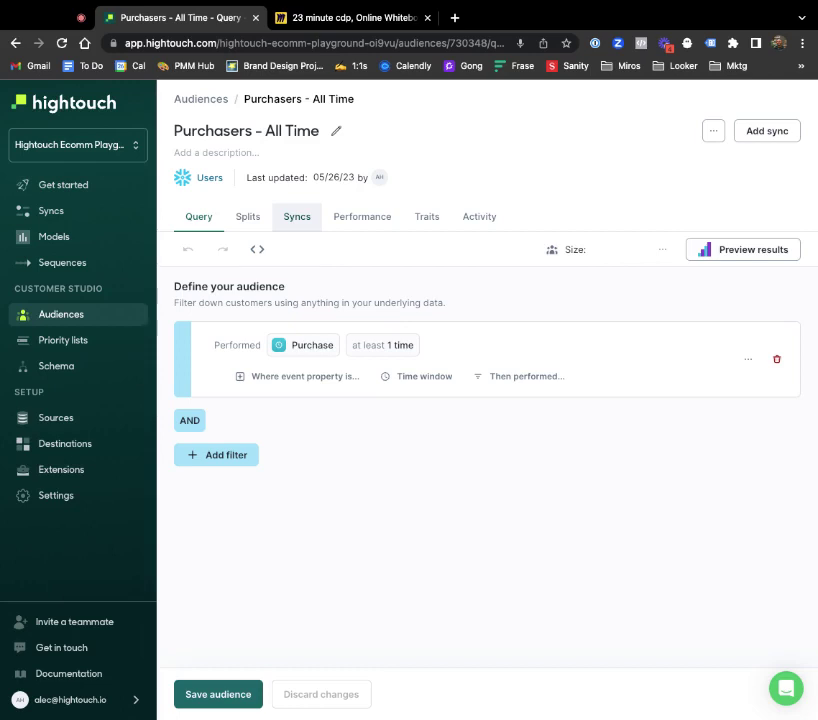
click(297, 216)
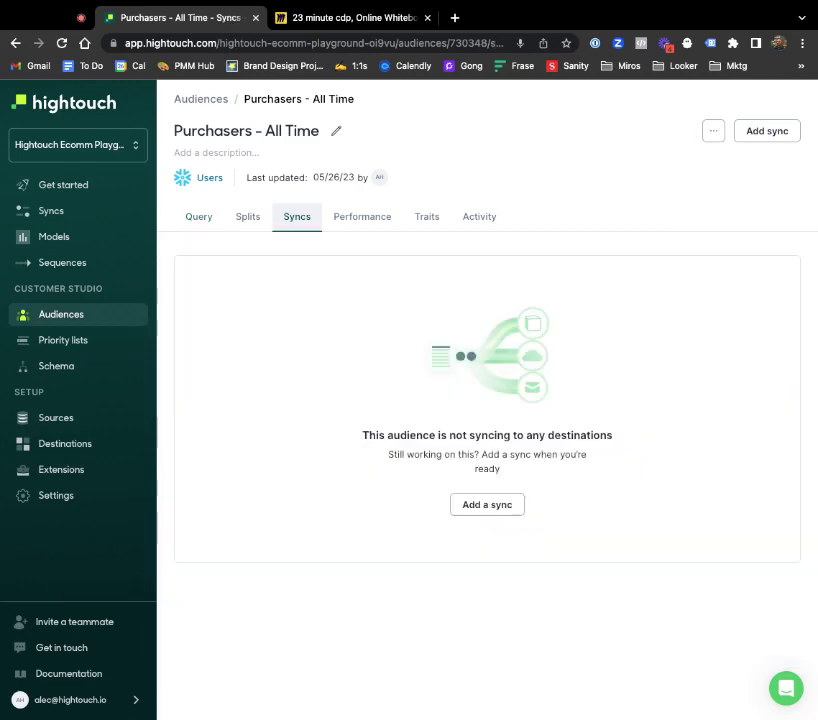
click(494, 507)
click(276, 368)
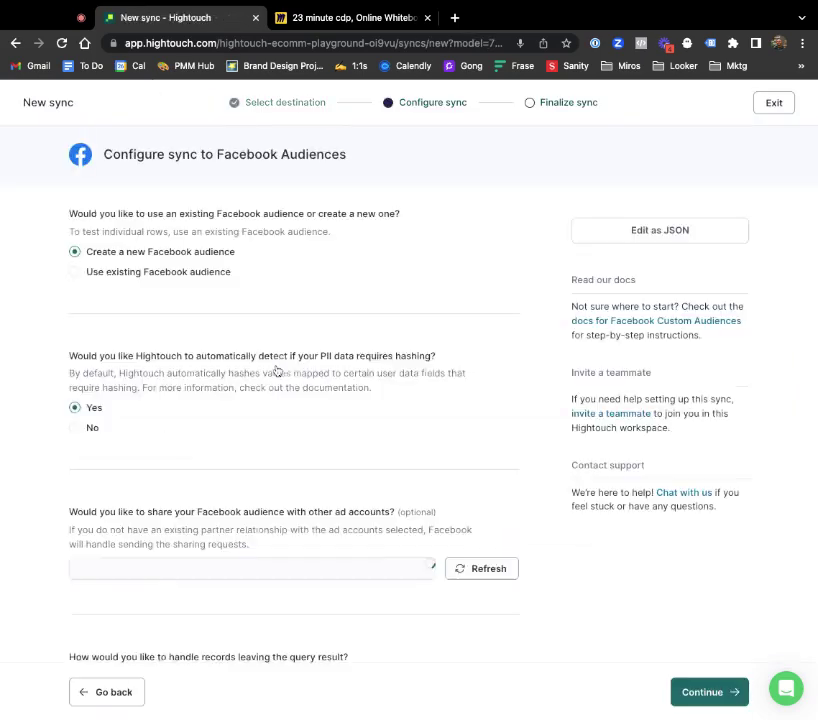
Step: Add a mapping from the EMAIL column to the Email field of Facebook Custom Audiences
scroll(198, 370, down, 1)
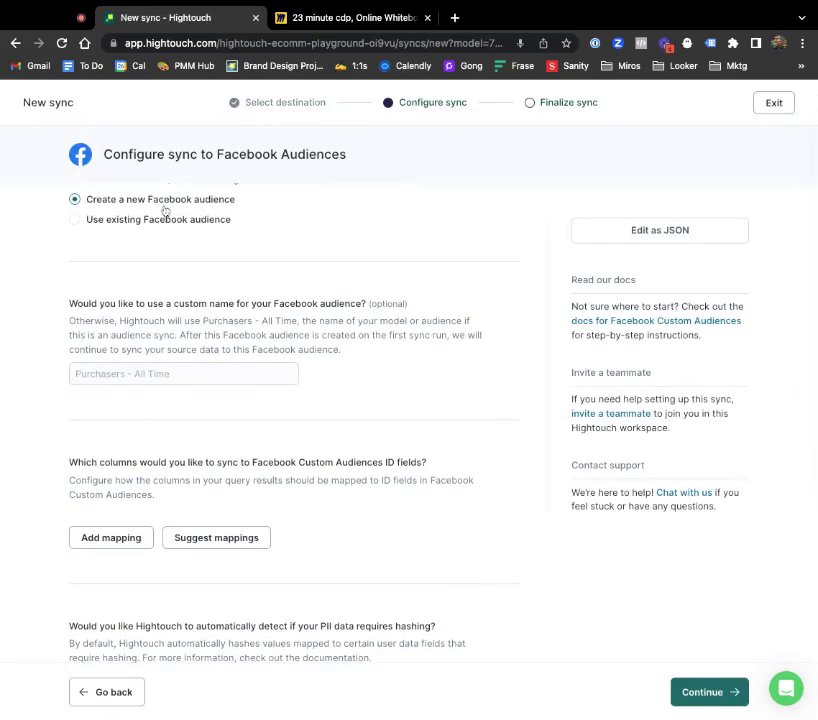
scroll(190, 240, down, 2)
scroll(181, 291, down, 1)
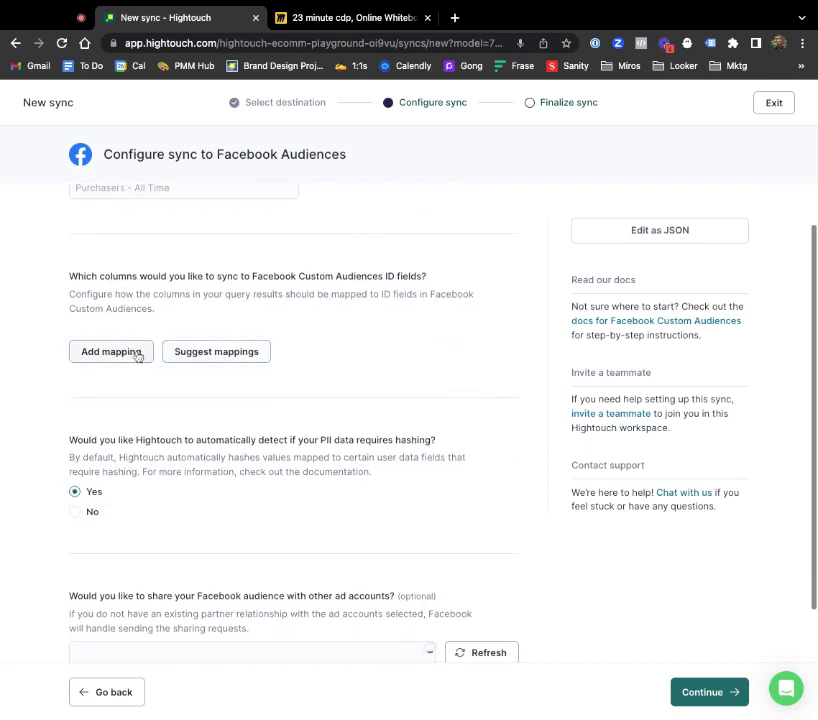
click(139, 352)
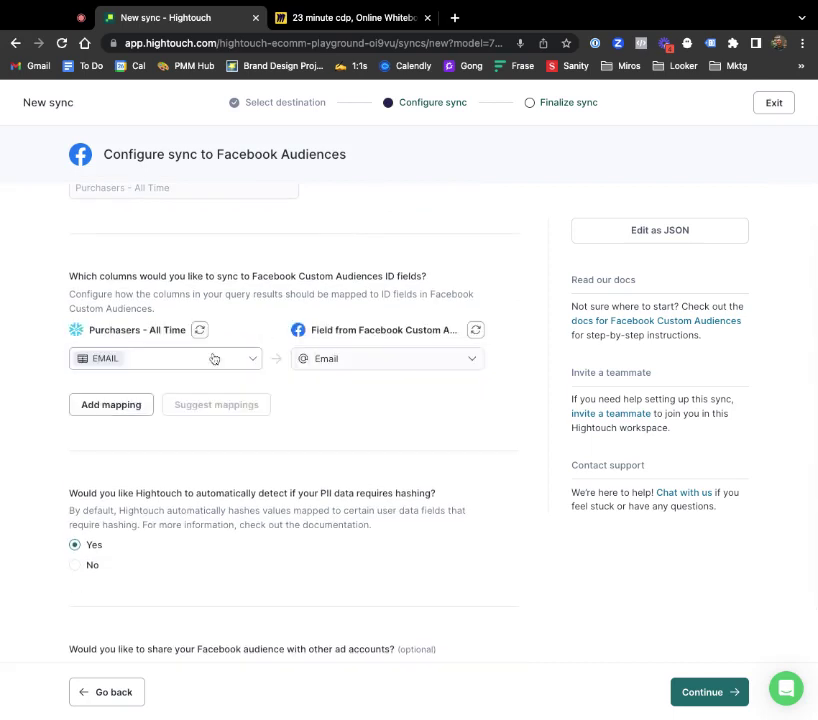
Step: Add a second mapping from the FIRST_NAME column to the First Name field of Facebook Custom Audiences
click(140, 407)
click(142, 396)
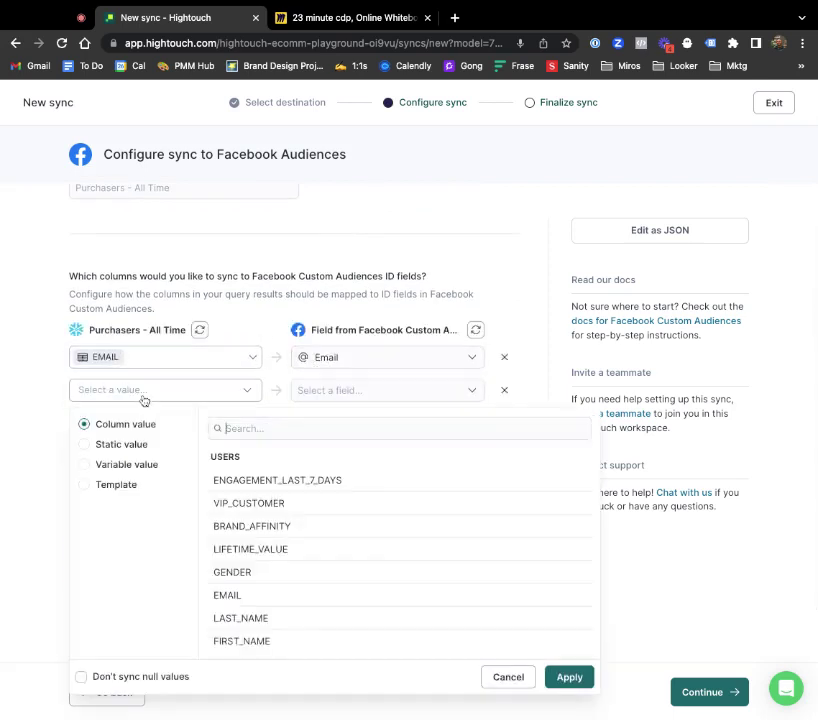
text(fir)
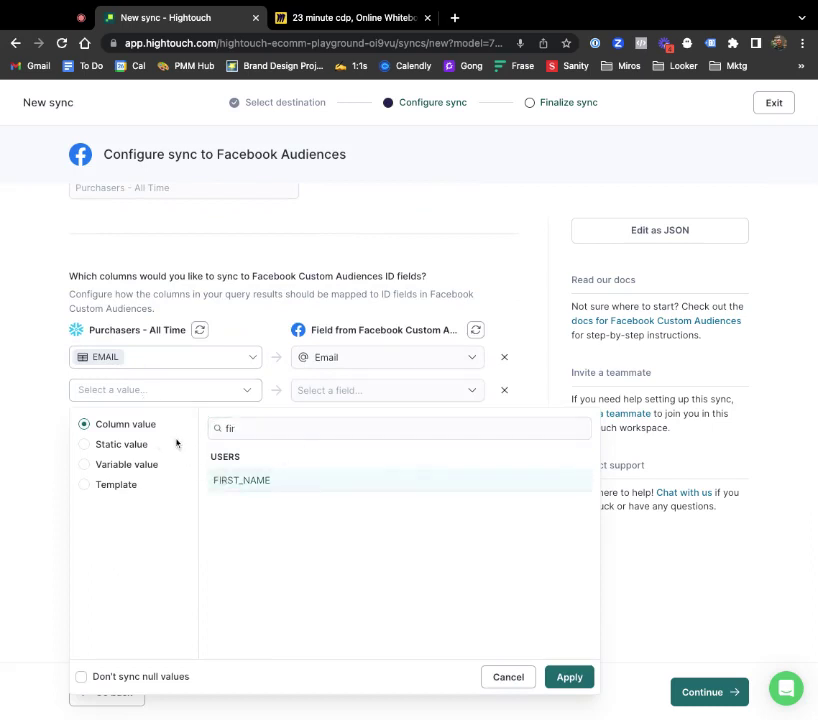
click(565, 675)
click(338, 390)
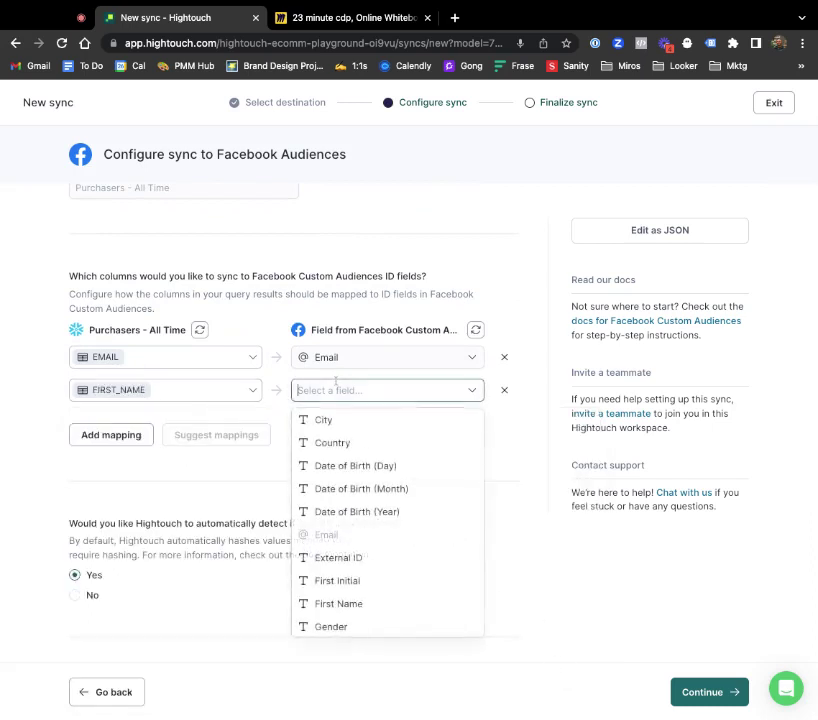
text(for)
key(BackSpace)
key(BackSpace)
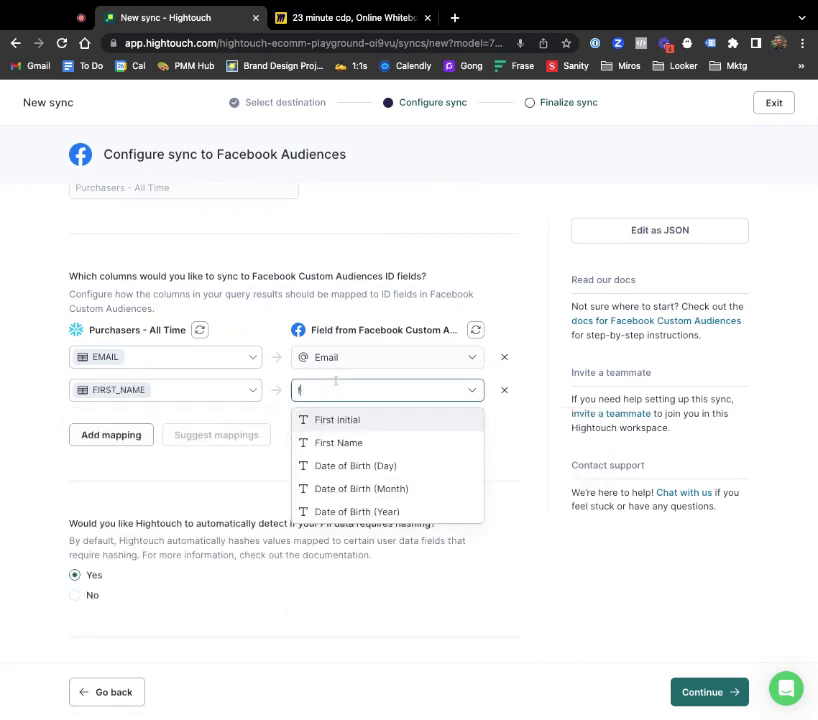
click(369, 442)
Step: Add a third mapping from the LAST_NAME column to the Last Name field of Facebook Custom Audiences
click(111, 435)
click(160, 431)
text(las)
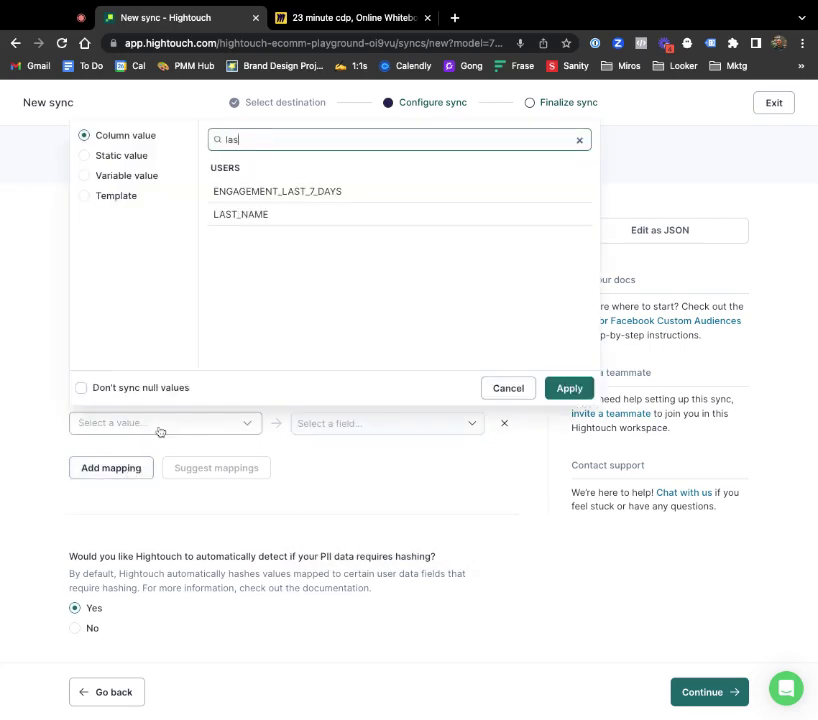
click(268, 218)
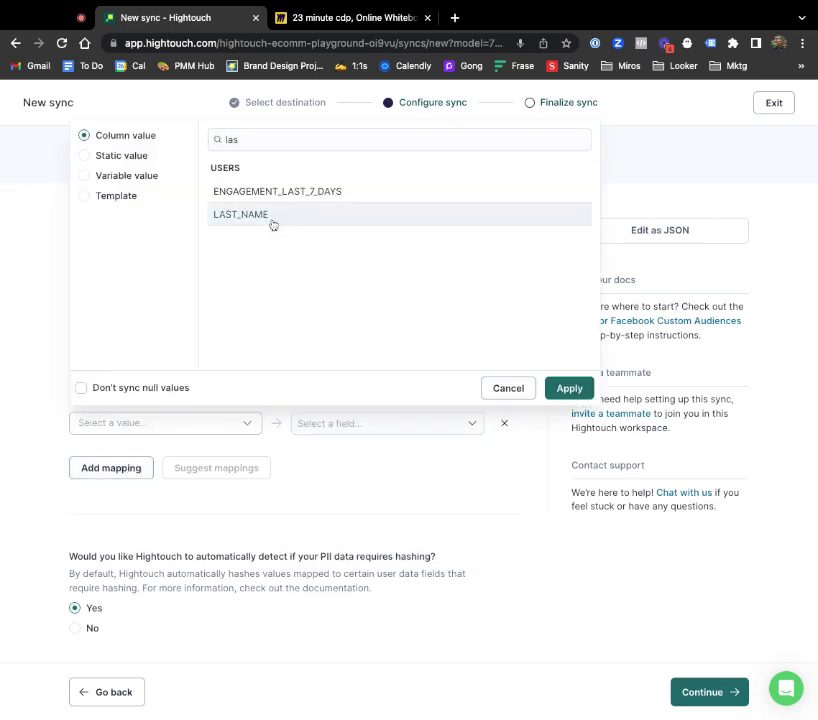
click(569, 388)
click(352, 424)
text(las)
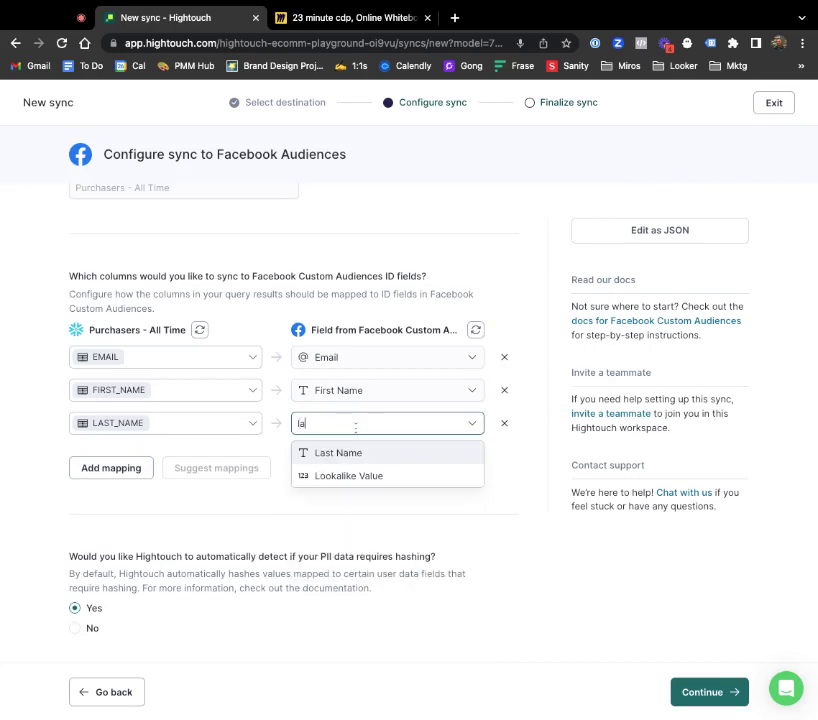
click(357, 452)
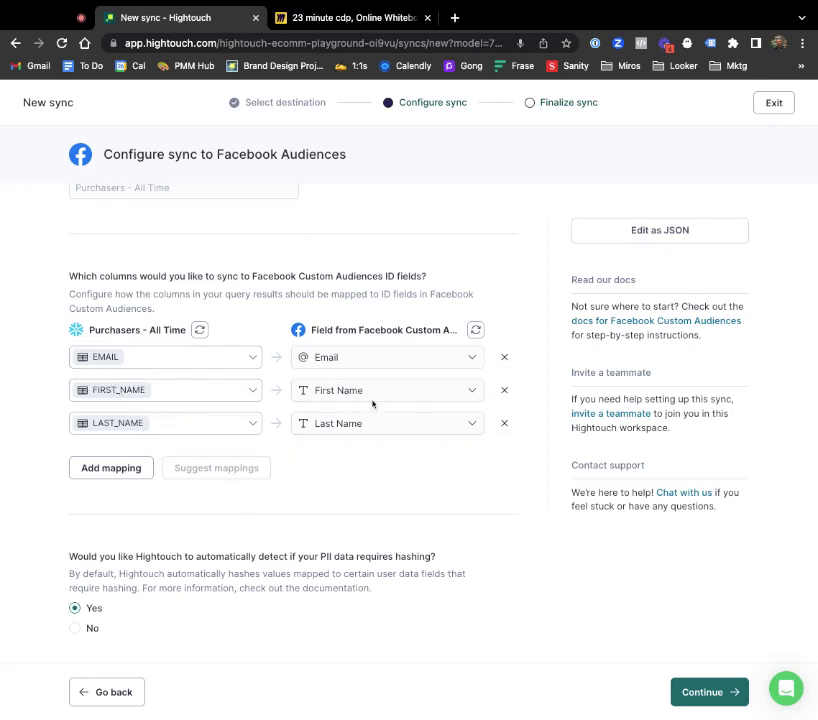
Step: Review the PII hashing, ad account sharing and record removal options and proceed to the sync's final settings
scroll(322, 411, down, 1)
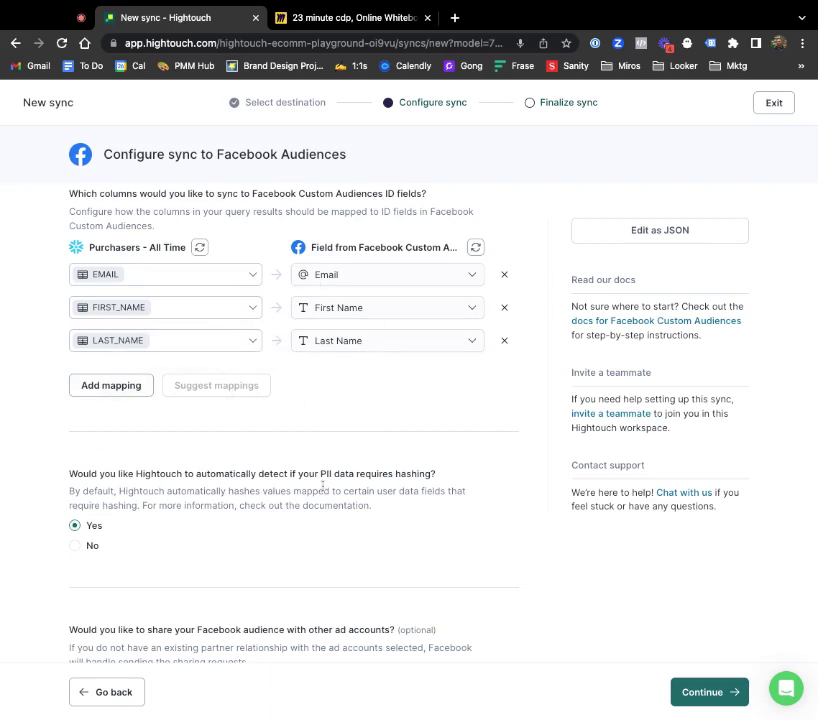
scroll(322, 485, down, 1)
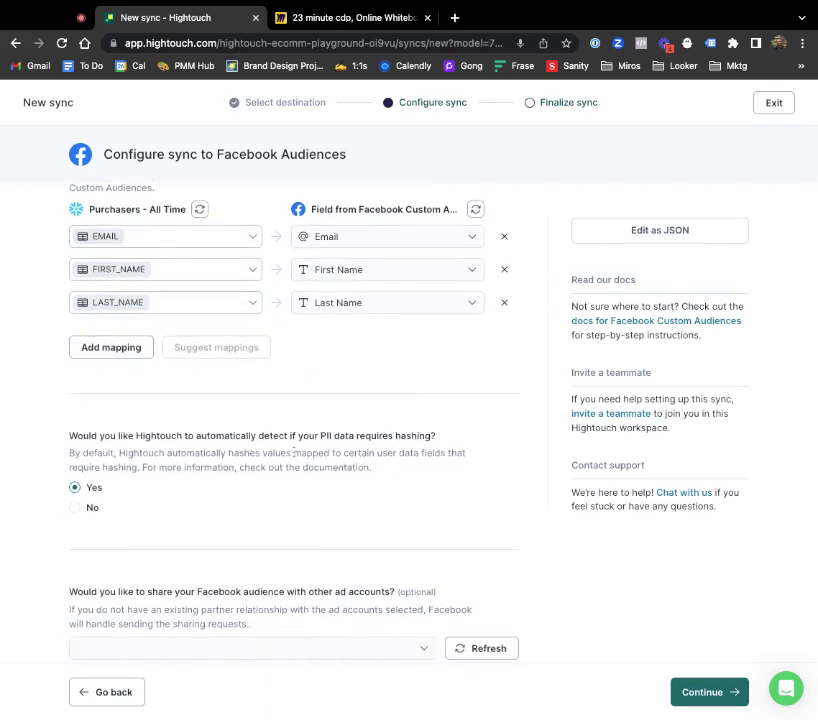
scroll(293, 452, down, 1)
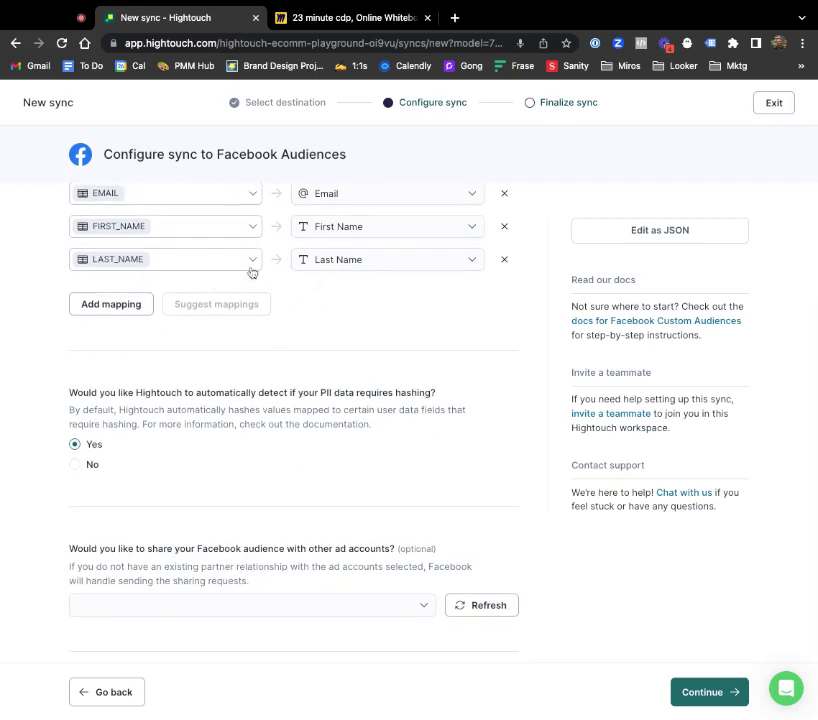
scroll(336, 328, down, 3)
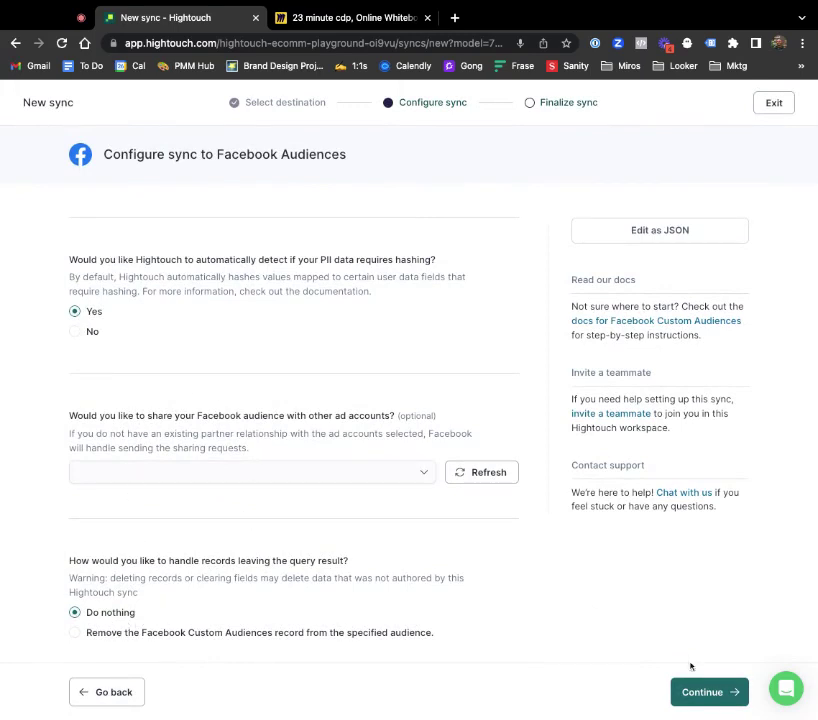
click(700, 692)
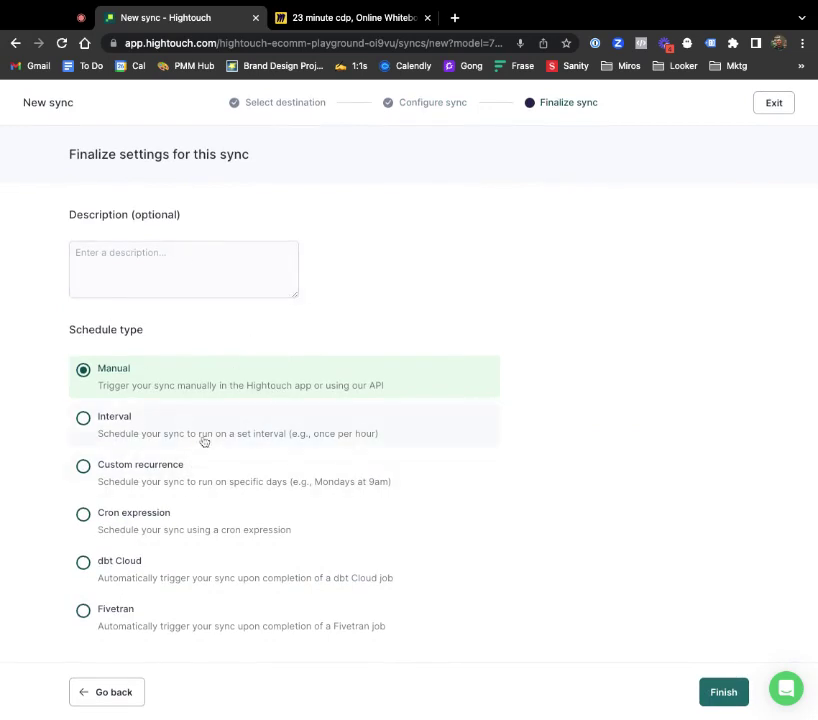
Step: Create the Facebook sync with an interval schedule of every 10 minutes and run it
click(204, 438)
scroll(480, 636, down, 3)
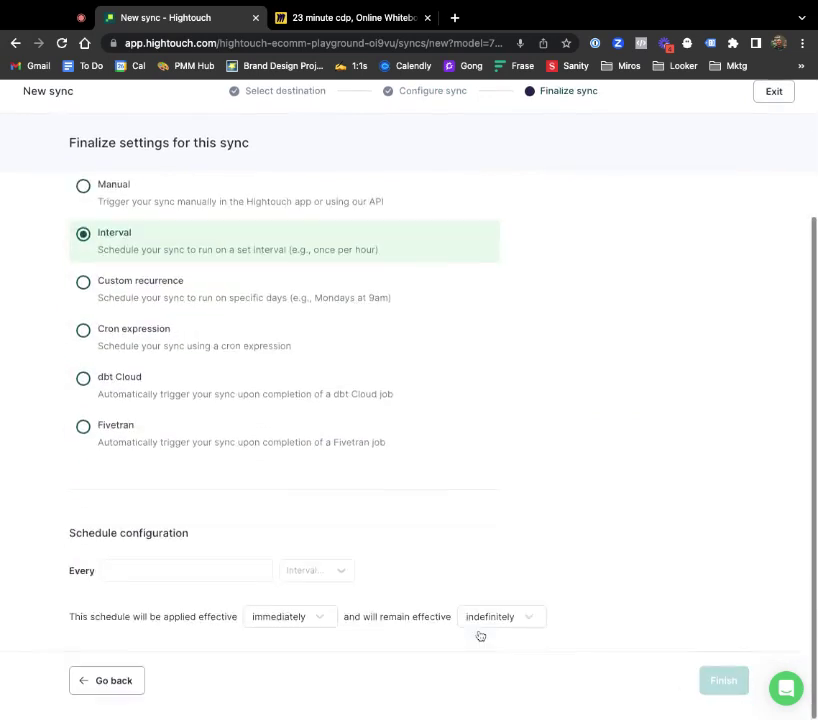
click(183, 583)
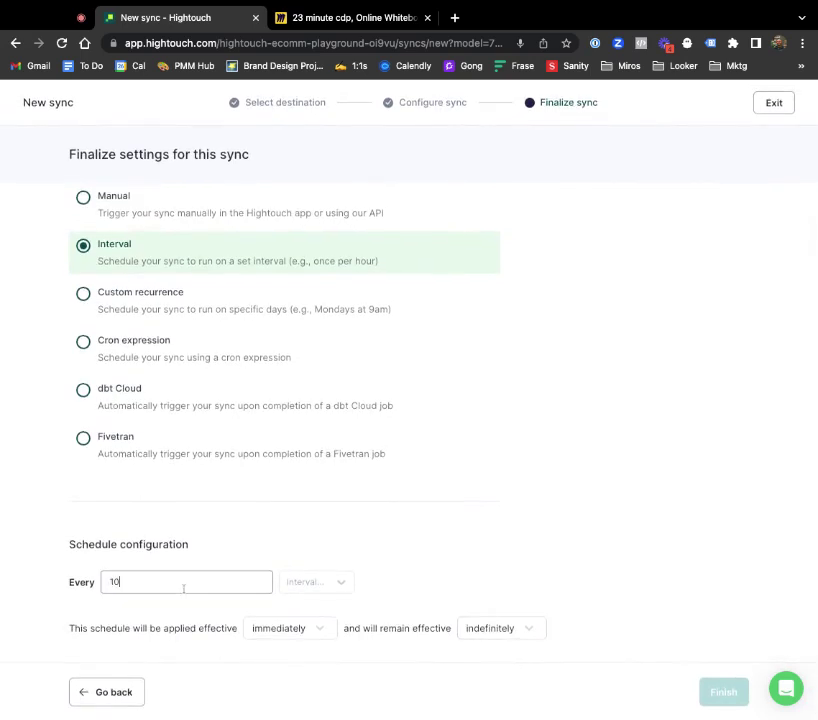
key(Tab)
text(min)
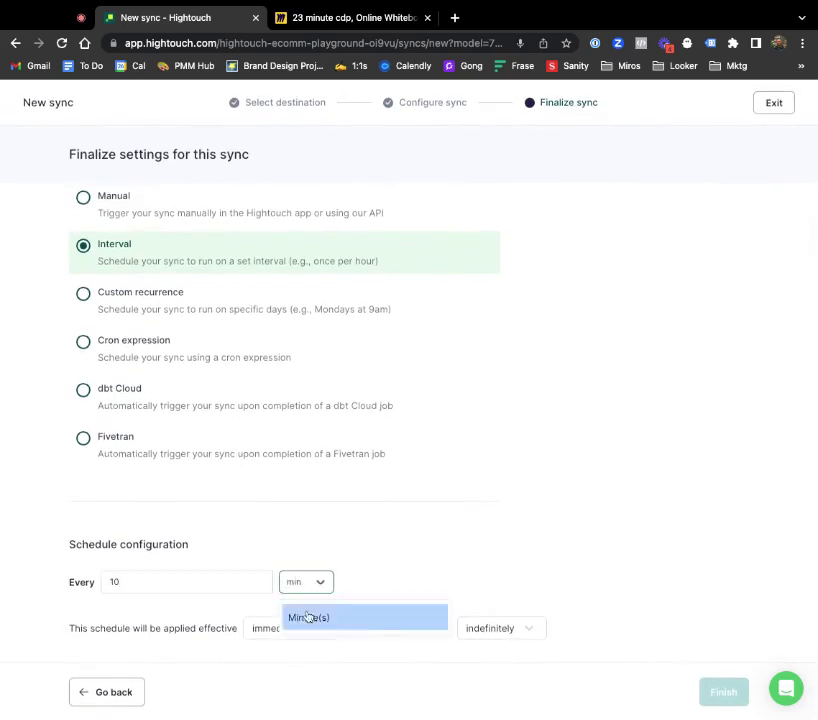
click(308, 617)
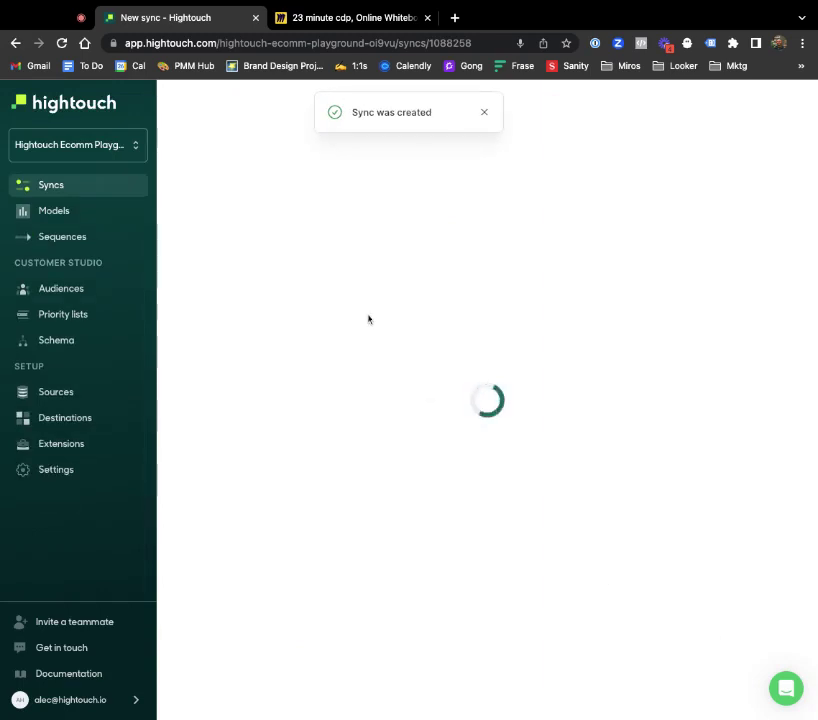
click(474, 529)
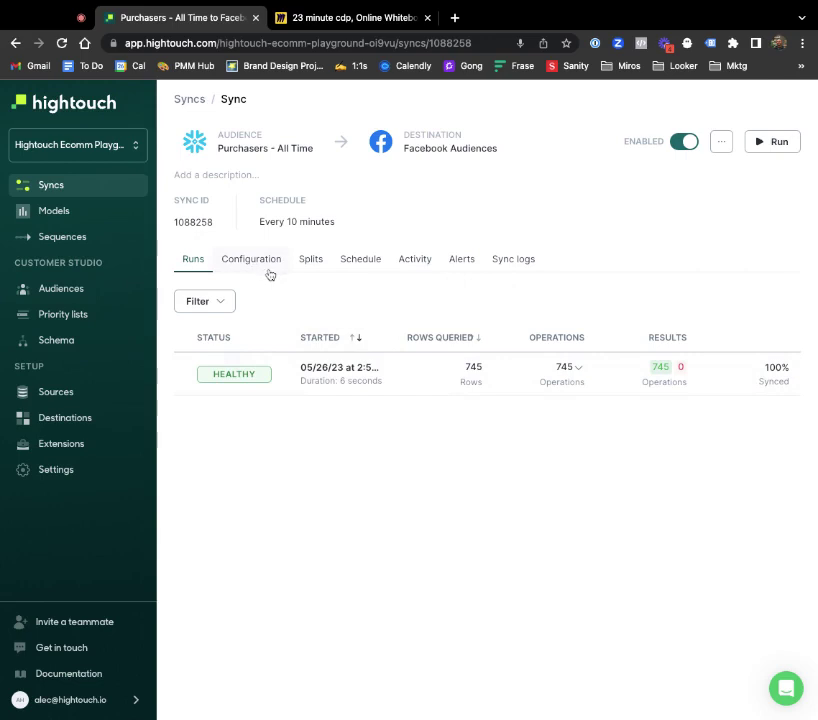
Step: Return to the syncs of the "Purchasers - All Time" audience and add another sync to the Iterable destination
click(257, 154)
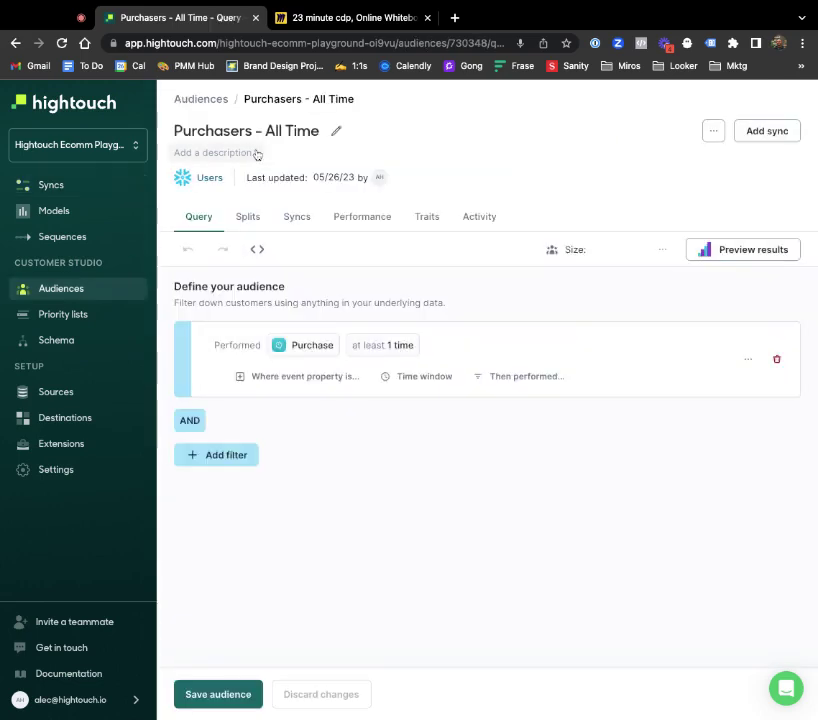
click(309, 226)
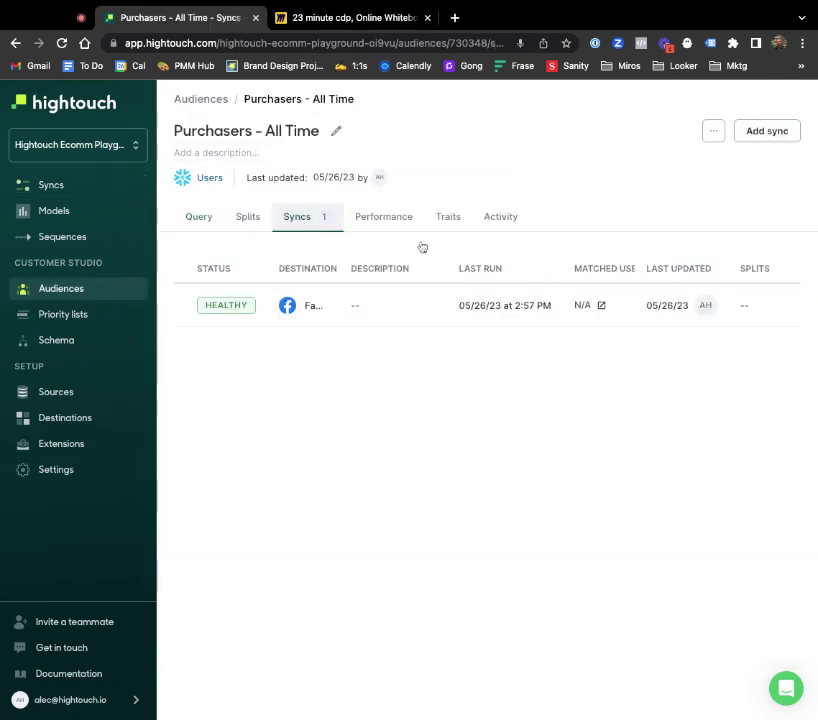
click(775, 131)
click(316, 303)
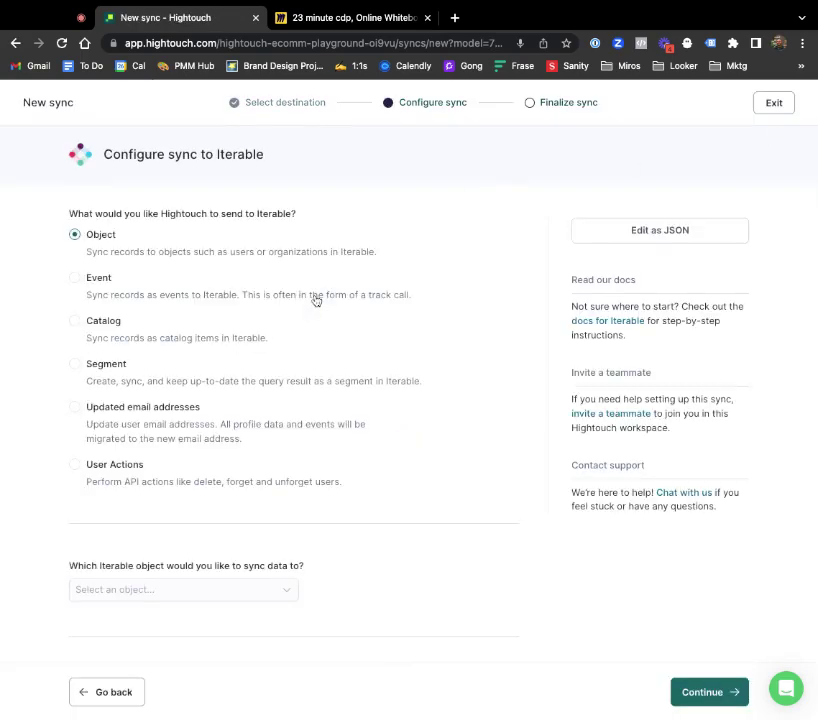
Step: Configure the Iterable sync to send a Segment, matching records by the EMAIL column and the Email field
click(109, 372)
scroll(170, 390, down, 5)
click(173, 393)
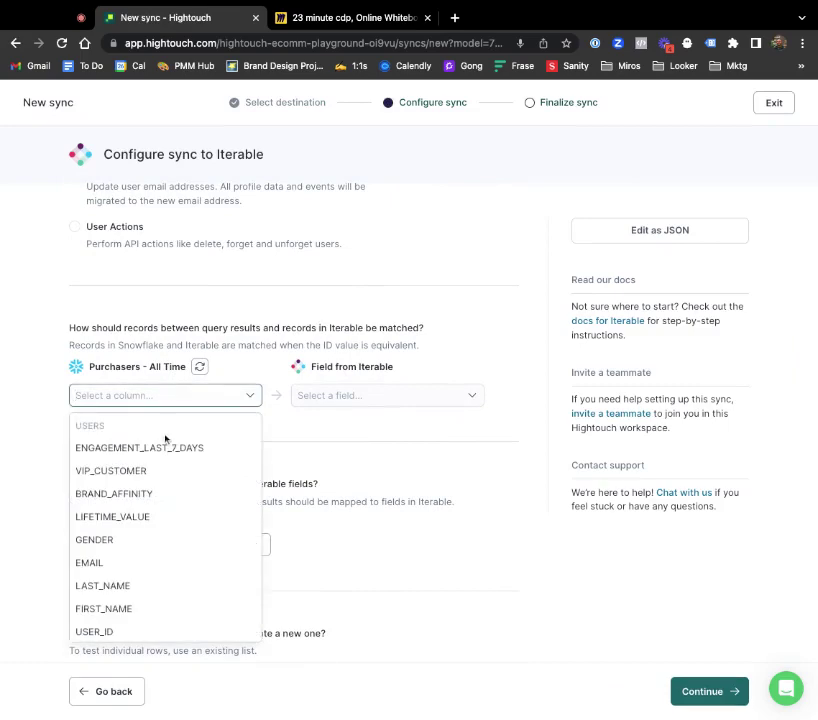
click(164, 562)
click(378, 393)
text(em)
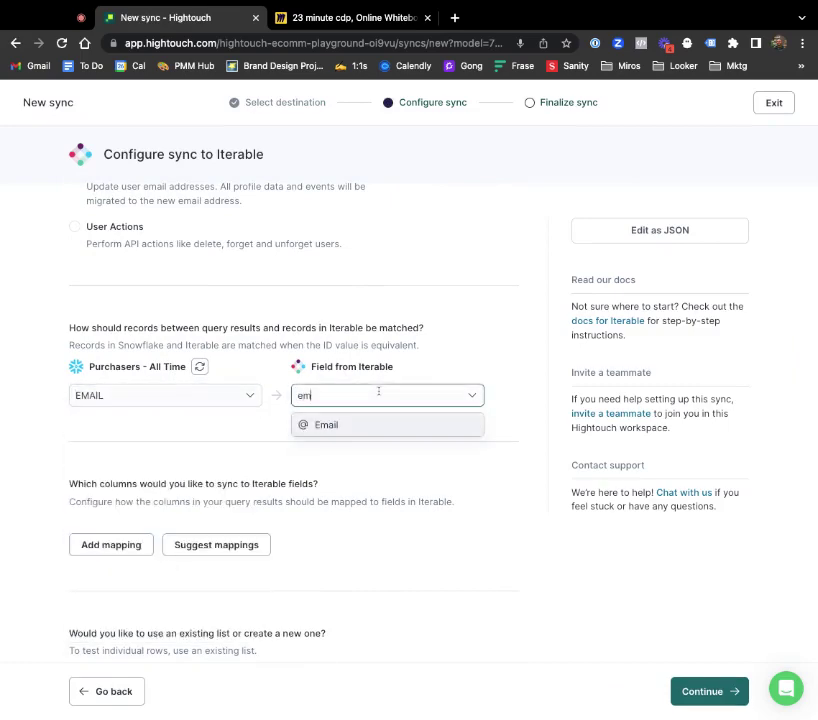
click(372, 424)
Step: Name the new Iterable list "Purchasers - Audience" and proceed to the sync's final settings
scroll(372, 424, down, 3)
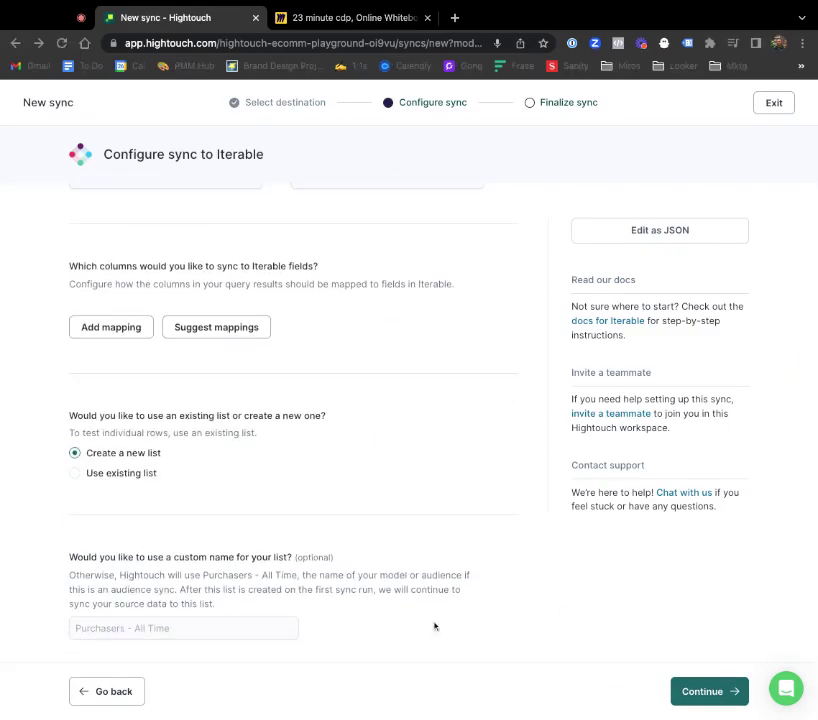
click(178, 628)
text(Pur)
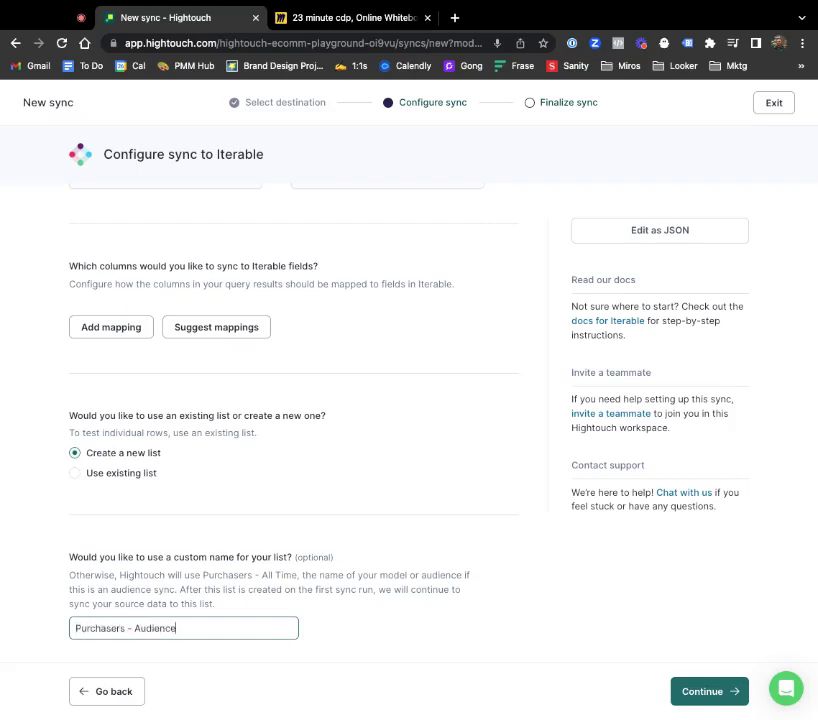
text(chasers - Audience)
click(708, 692)
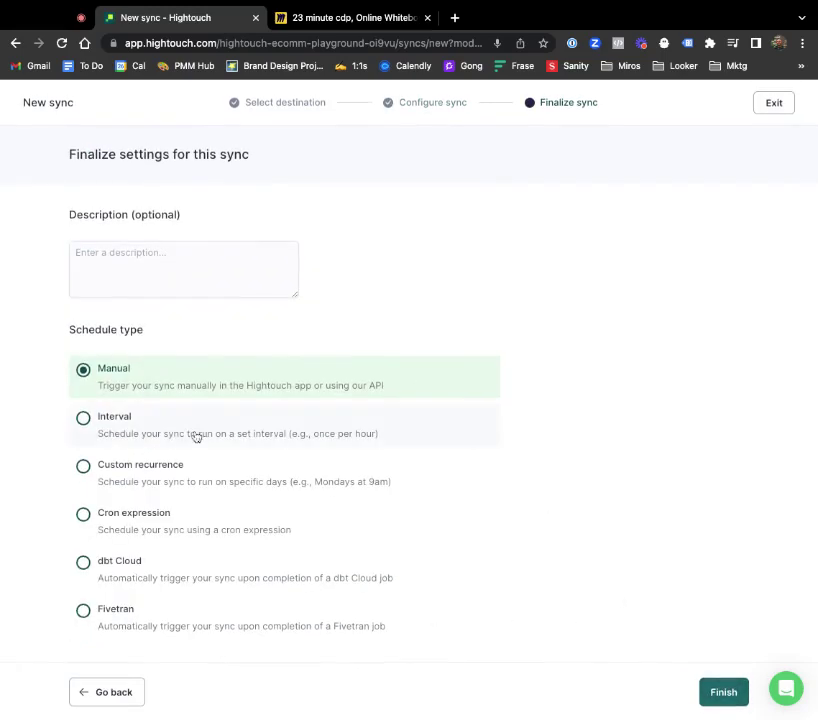
Step: Create the Iterable sync with an interval schedule of every 10 minutes and run it
click(195, 433)
scroll(588, 497, down, 3)
click(188, 586)
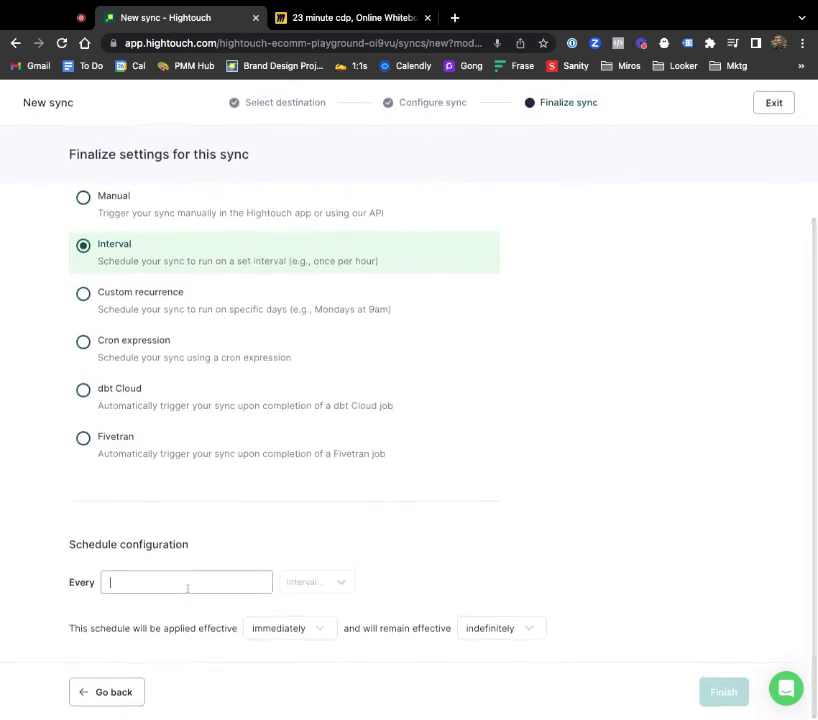
click(316, 591)
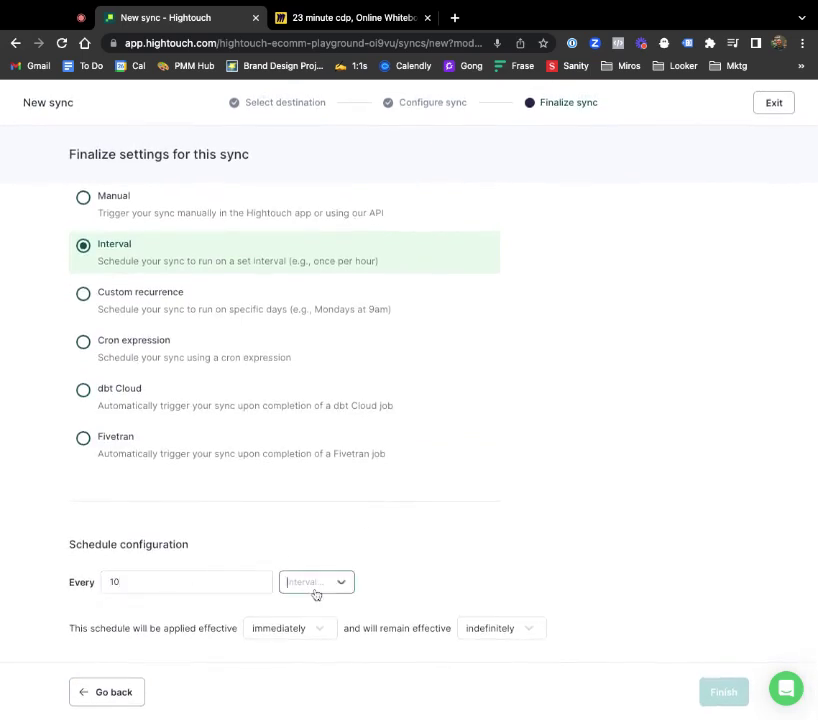
text(Minutes)
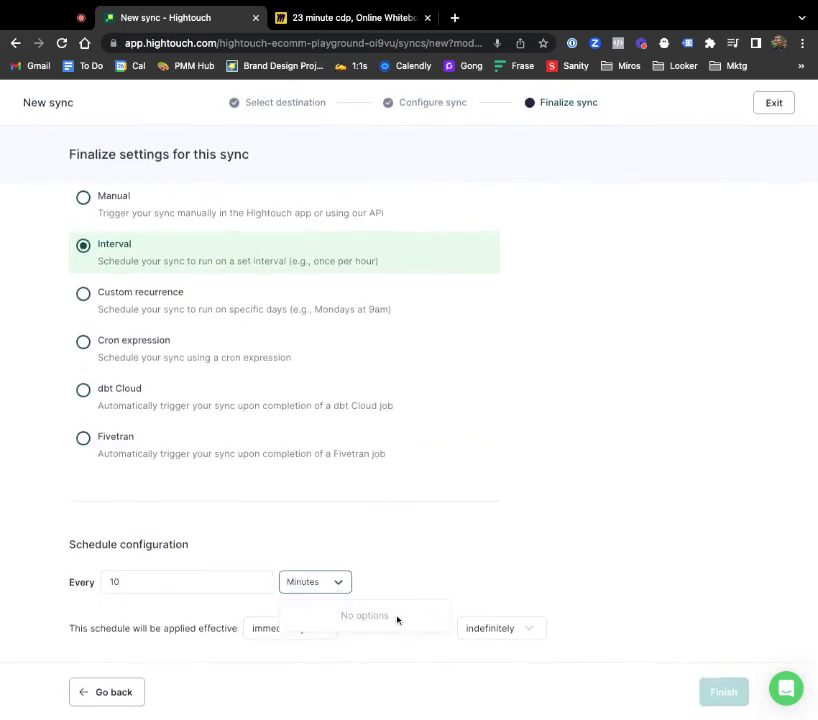
key(BackSpace)
click(383, 614)
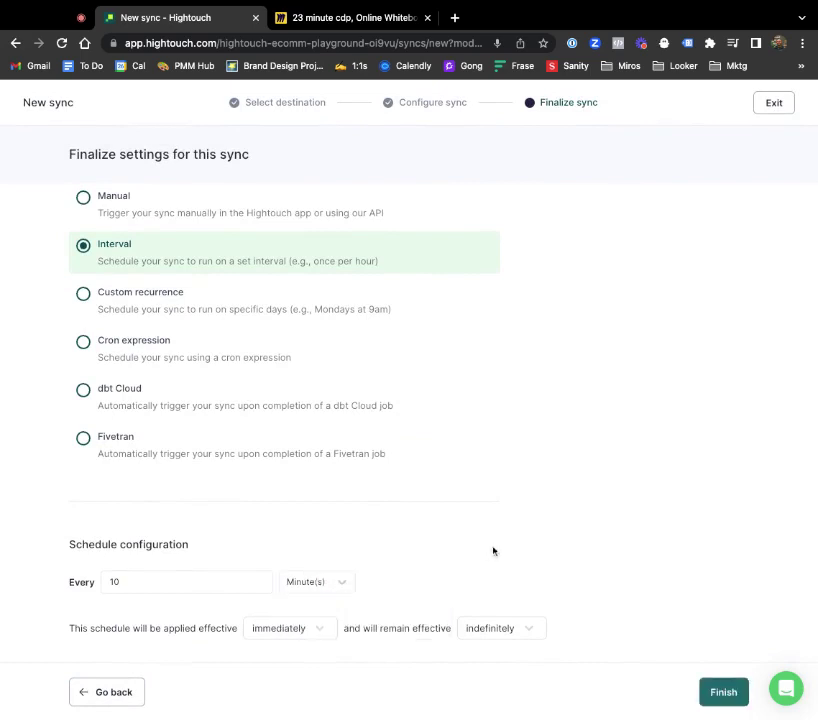
click(722, 692)
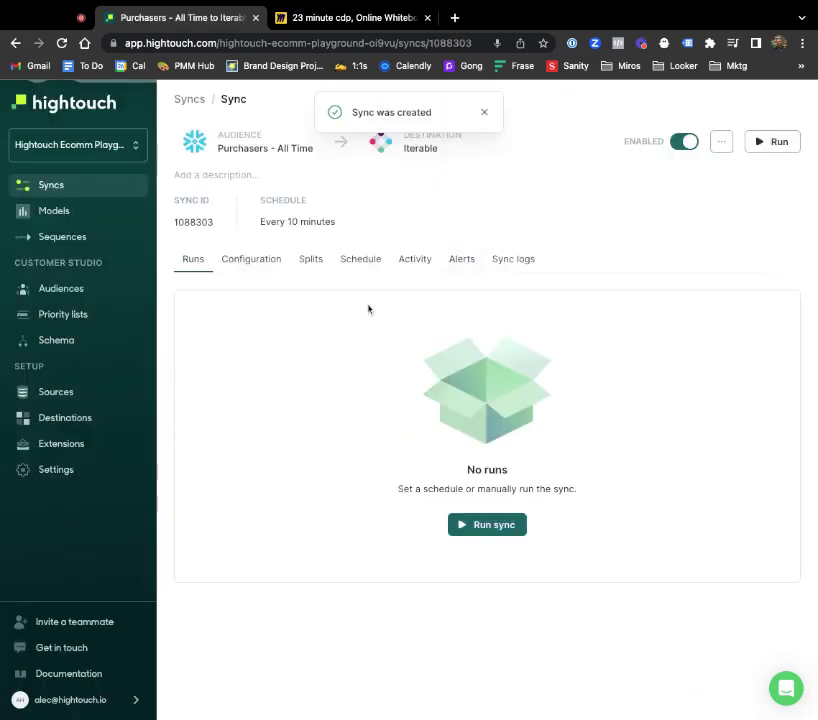
click(477, 530)
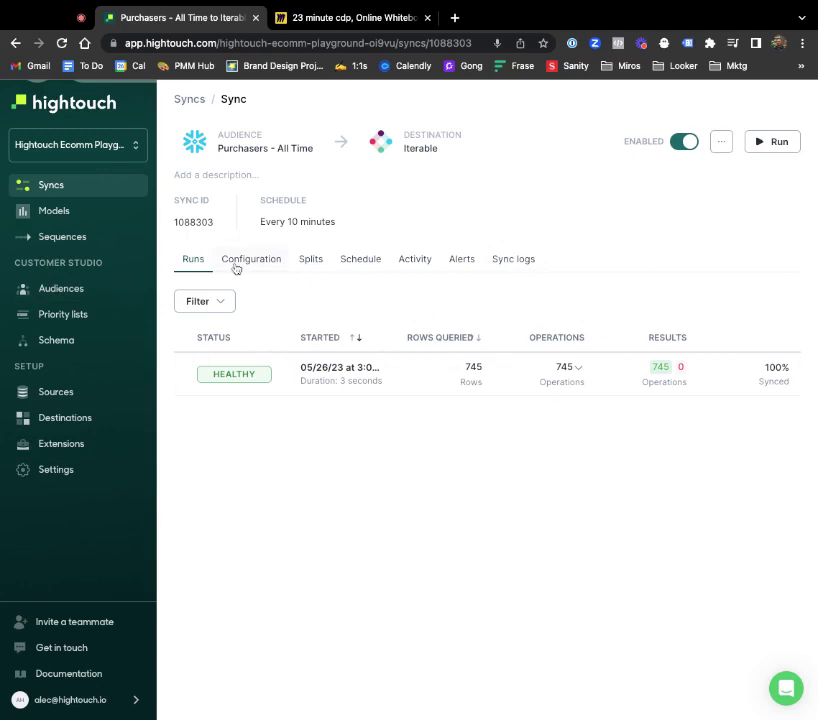
Step: Start a new audience based on the Users parent model
click(106, 294)
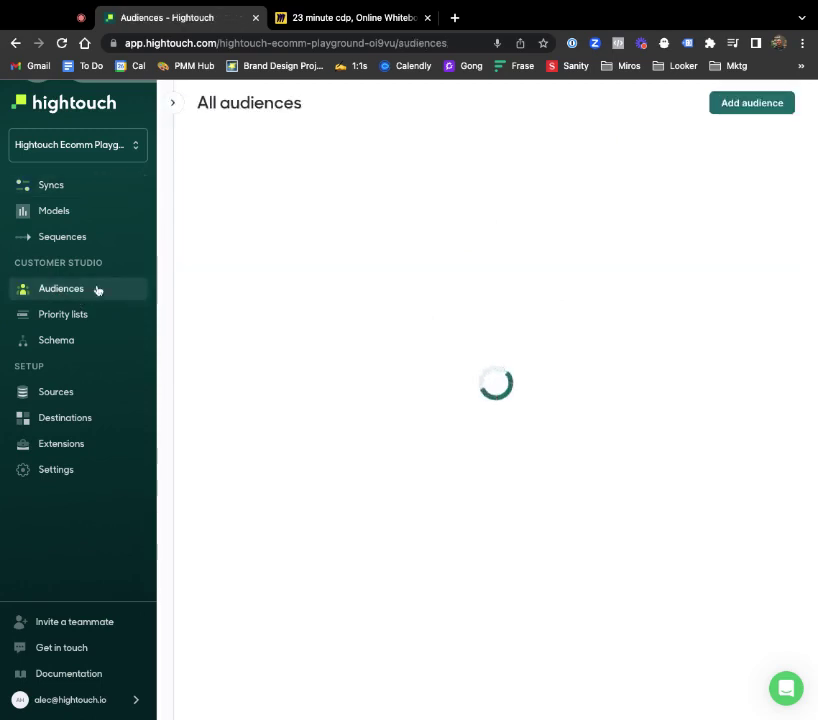
click(757, 106)
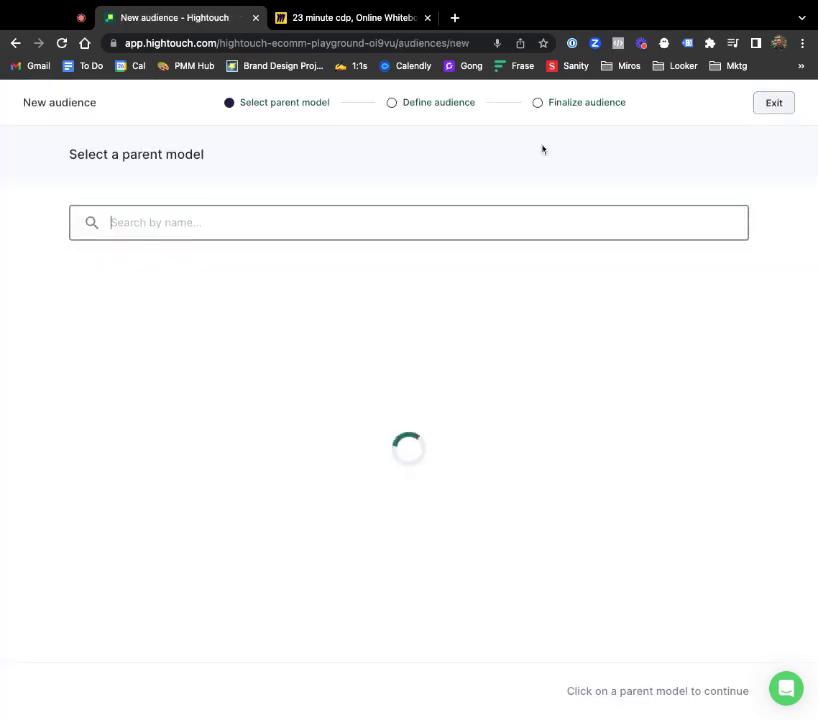
click(242, 306)
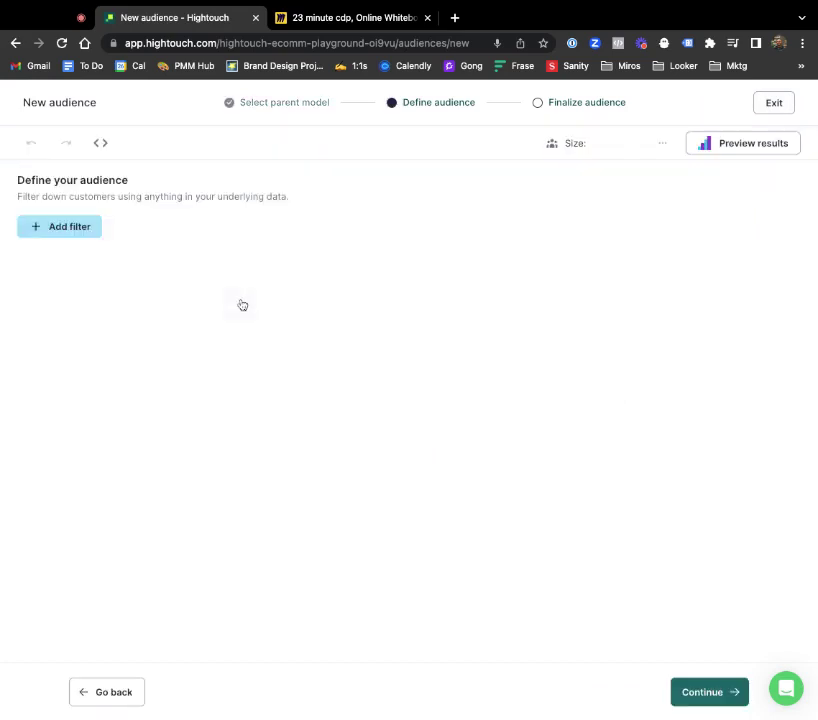
Step: Filter the new audience to users whose VIP_CUSTOMER property equals true
click(66, 233)
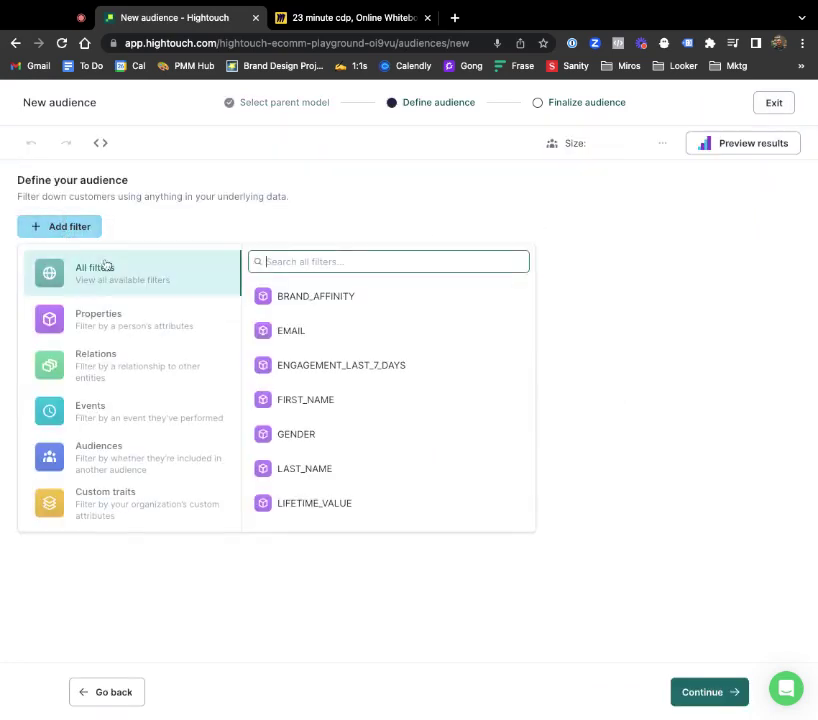
click(155, 331)
scroll(320, 390, down, 2)
click(329, 508)
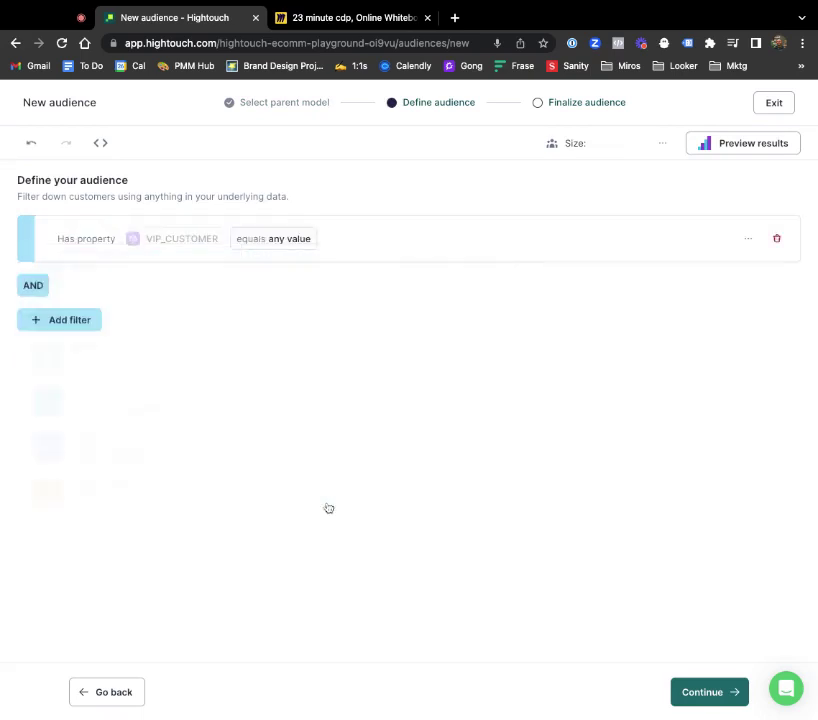
click(268, 242)
click(287, 272)
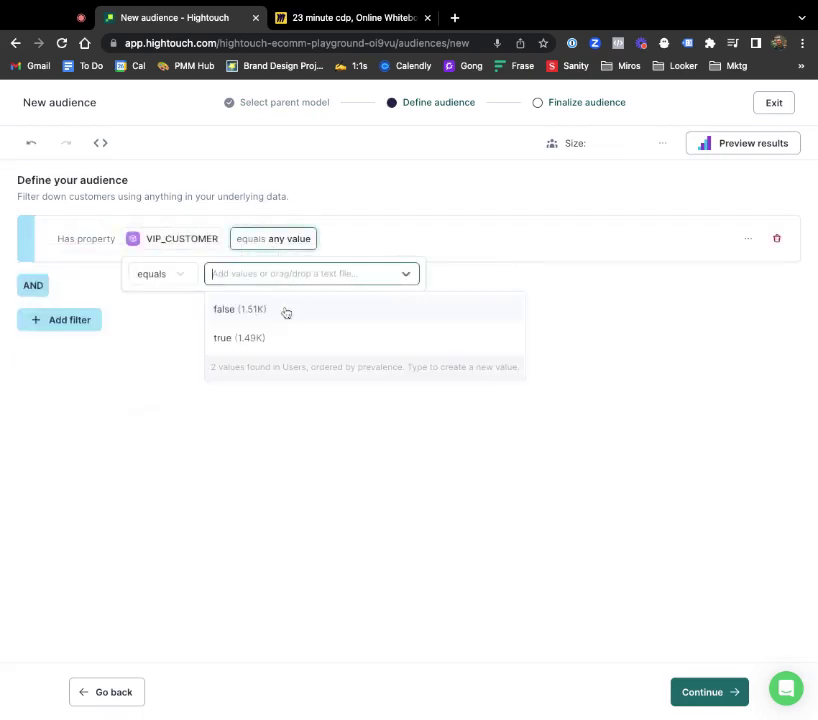
click(287, 337)
click(273, 358)
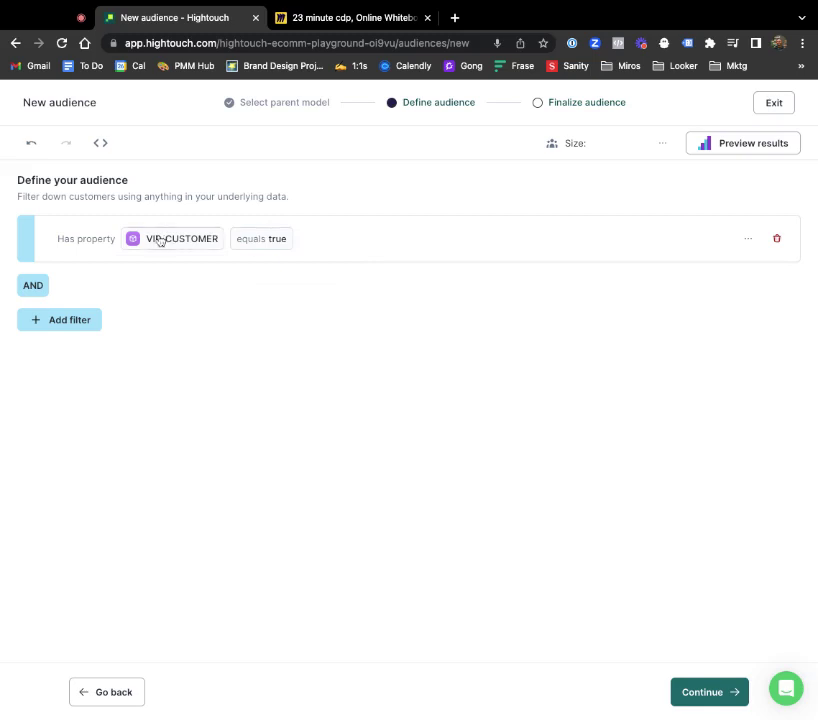
Step: Preview the audience results and compare the overlap with the "Purchasers - All Time" audience
click(710, 150)
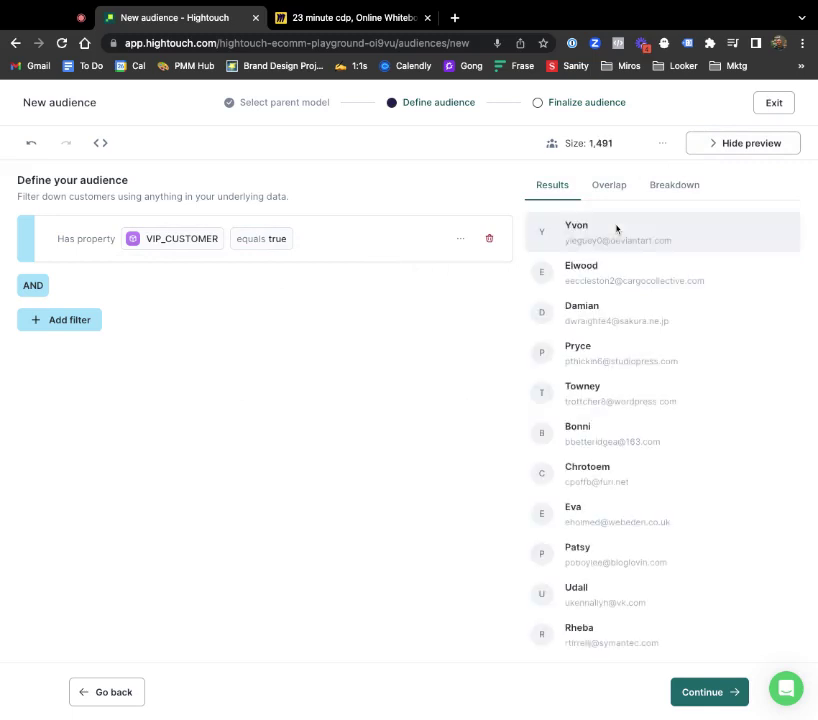
click(611, 189)
click(667, 379)
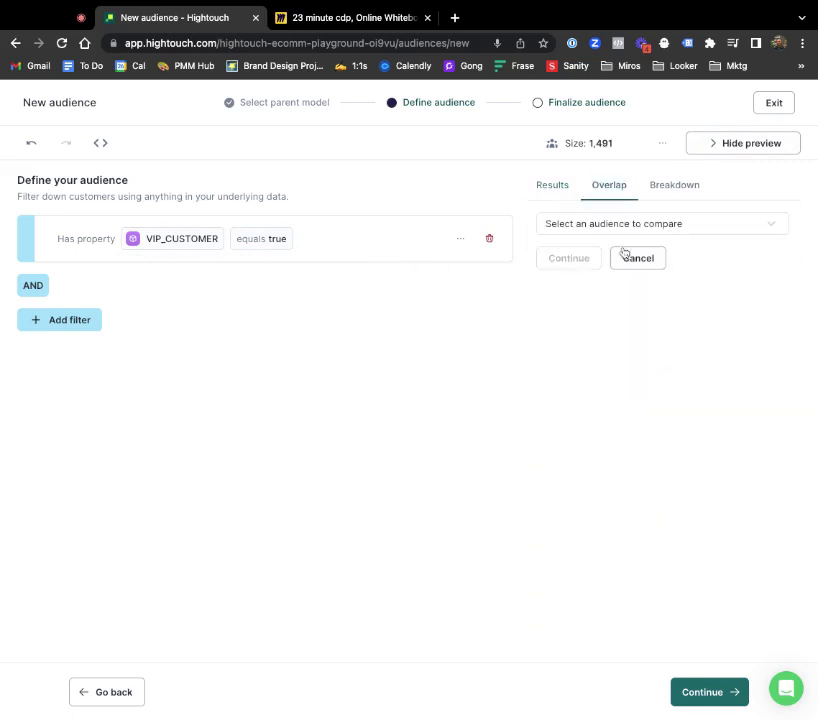
click(607, 229)
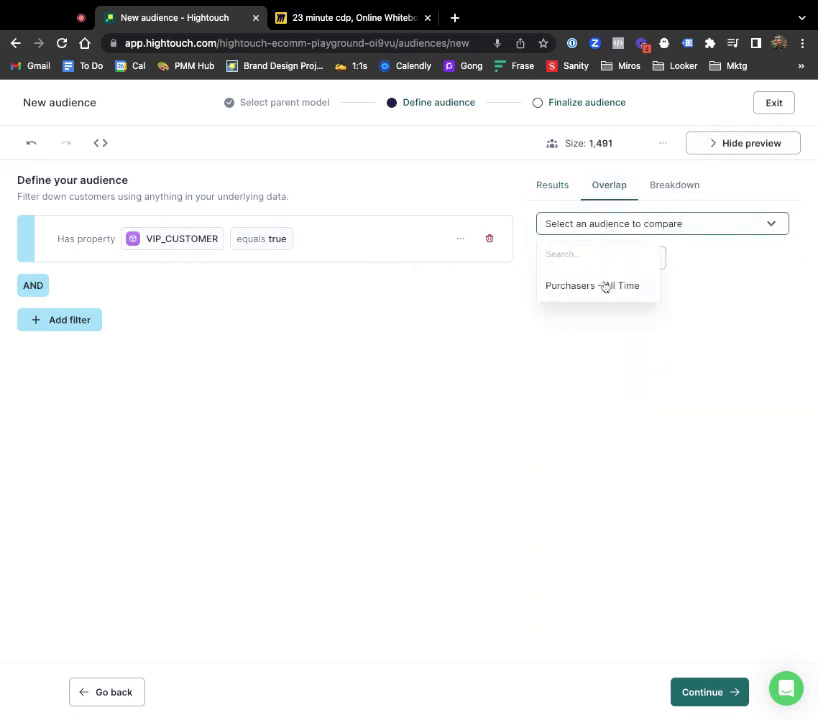
click(598, 286)
click(578, 262)
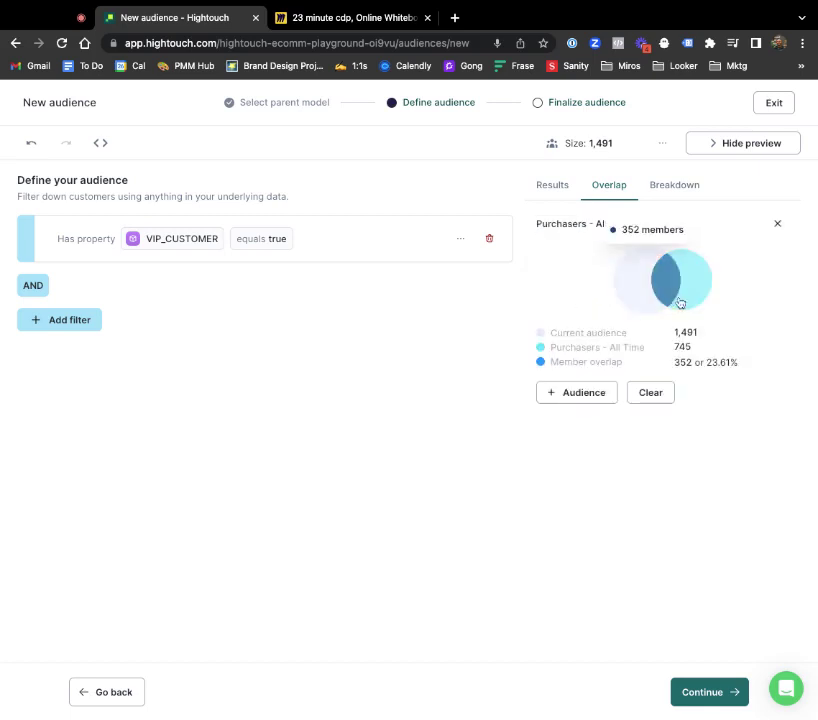
mouse_move(665, 298)
Step: Open the audience breakdown and look through the columns it can be split by
click(671, 188)
click(661, 428)
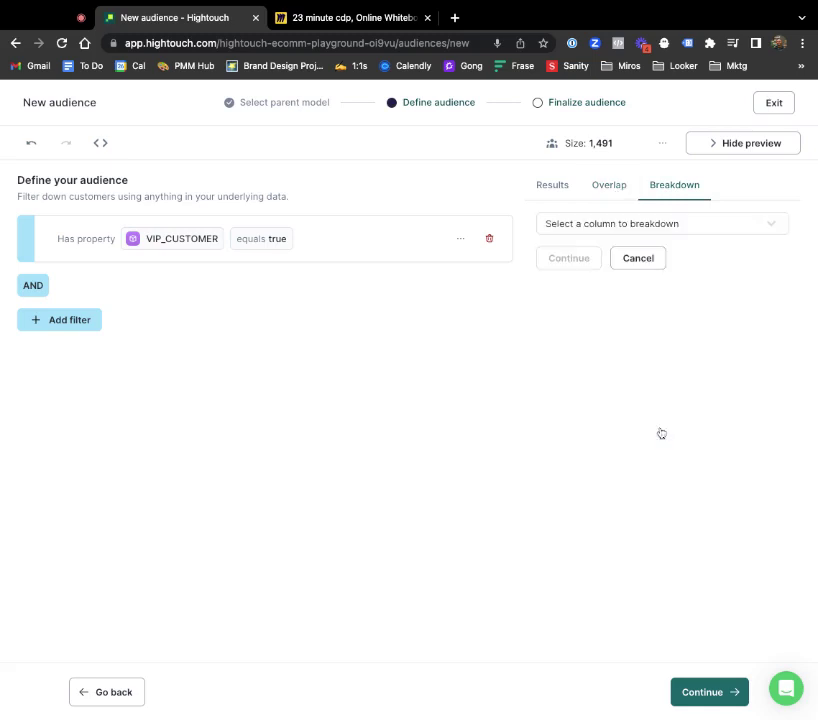
click(590, 224)
scroll(592, 358, down, 1)
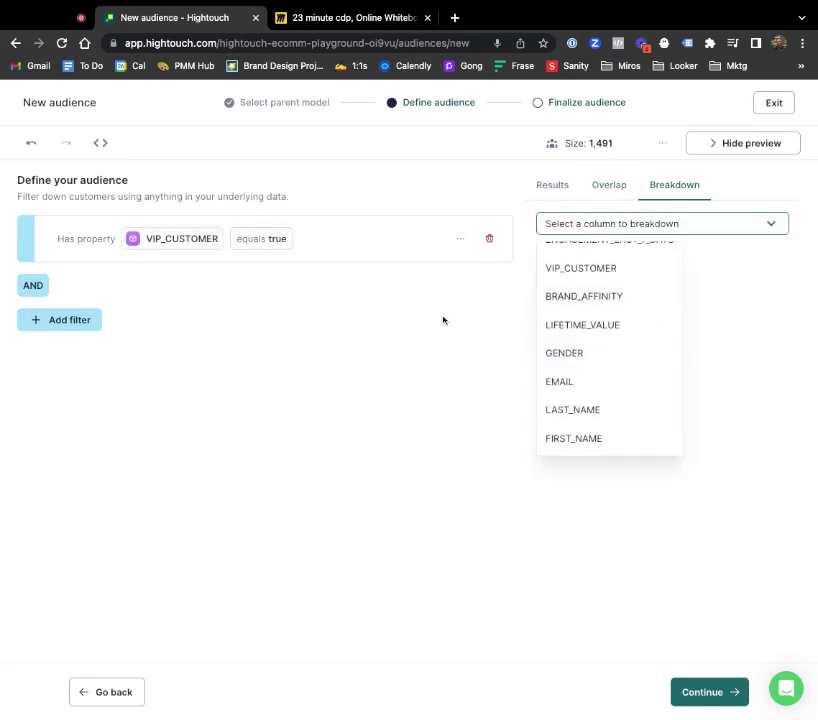
Step: Try a filter on inclusion in the "Purchasers - All Time" audience, check its inclusion options, and remove the filter
click(86, 321)
click(133, 539)
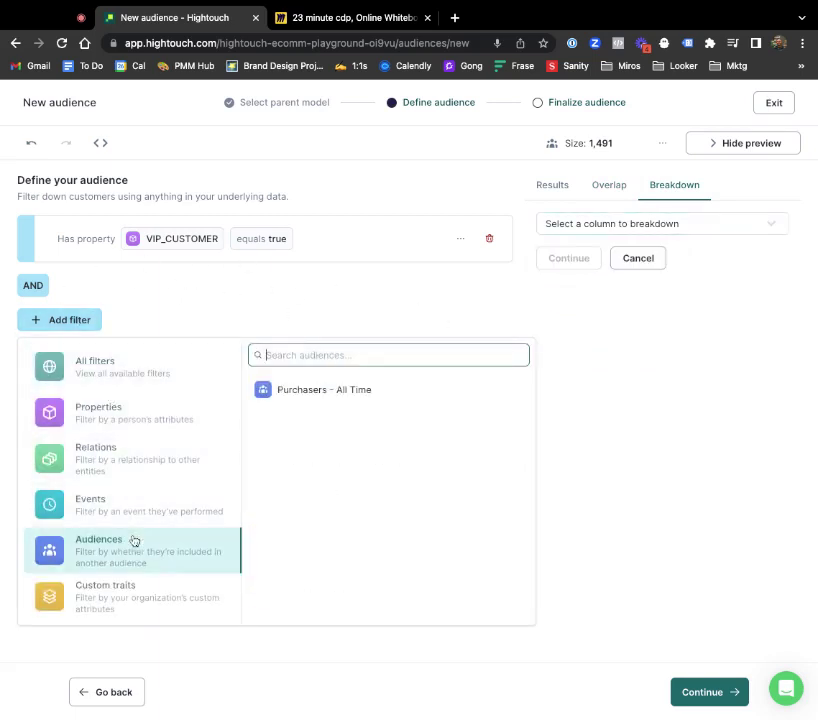
click(330, 389)
click(95, 339)
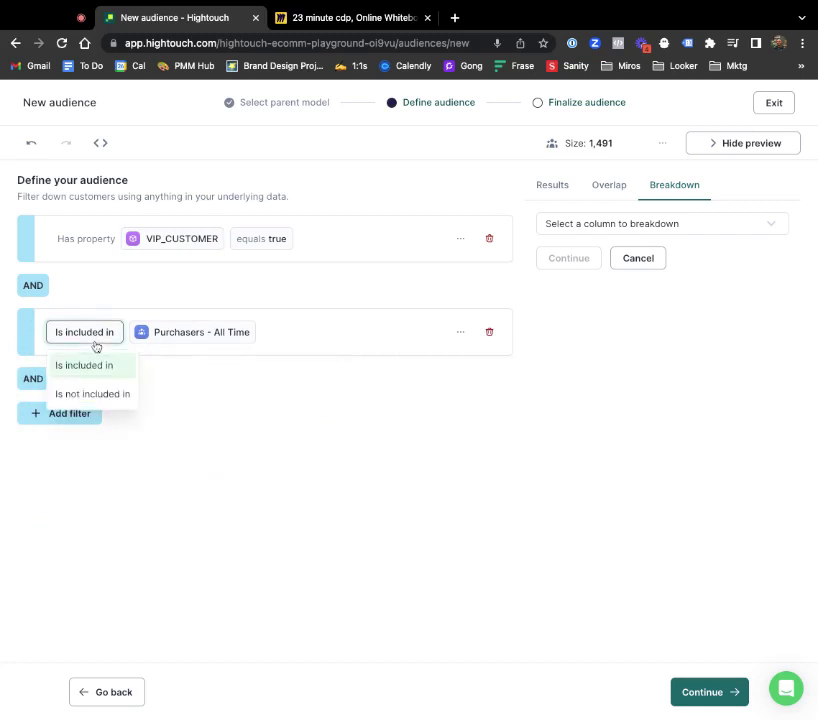
click(440, 393)
click(489, 332)
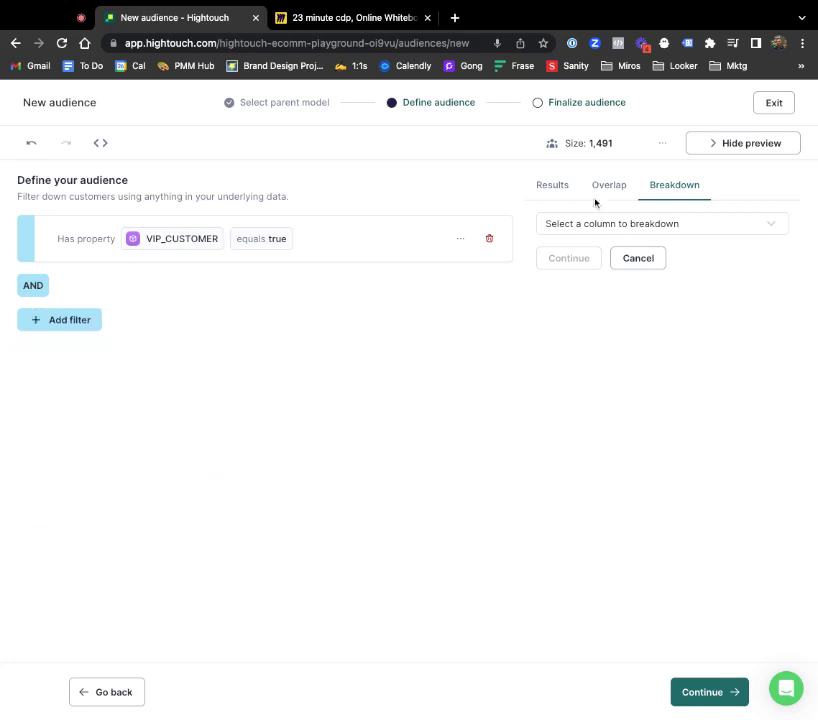
Step: Break down the audience by BRAND_AFFINITY, examine the bar chart, and show the breakdown as a pie chart
click(598, 232)
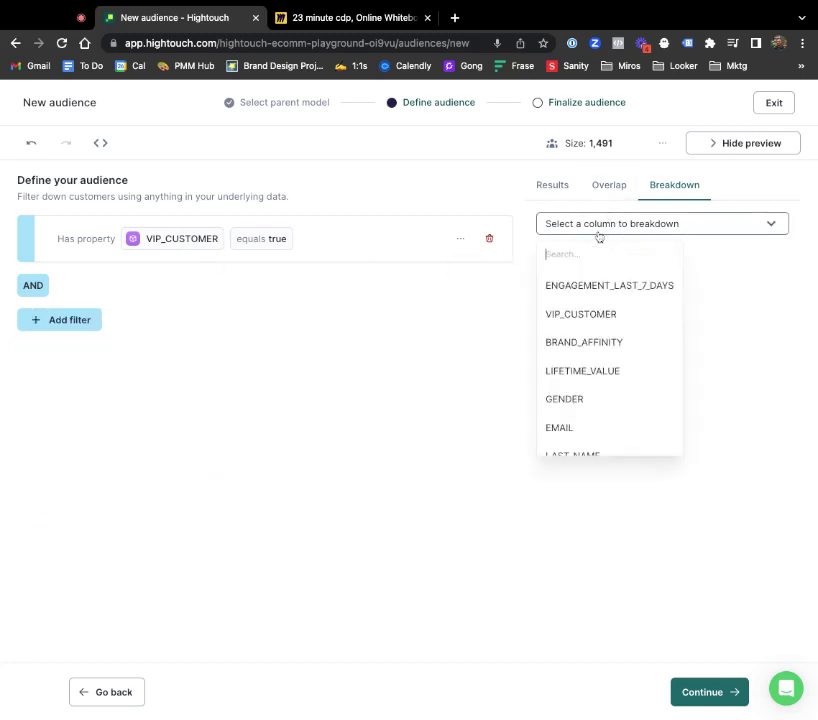
scroll(592, 314, down, 3)
click(595, 270)
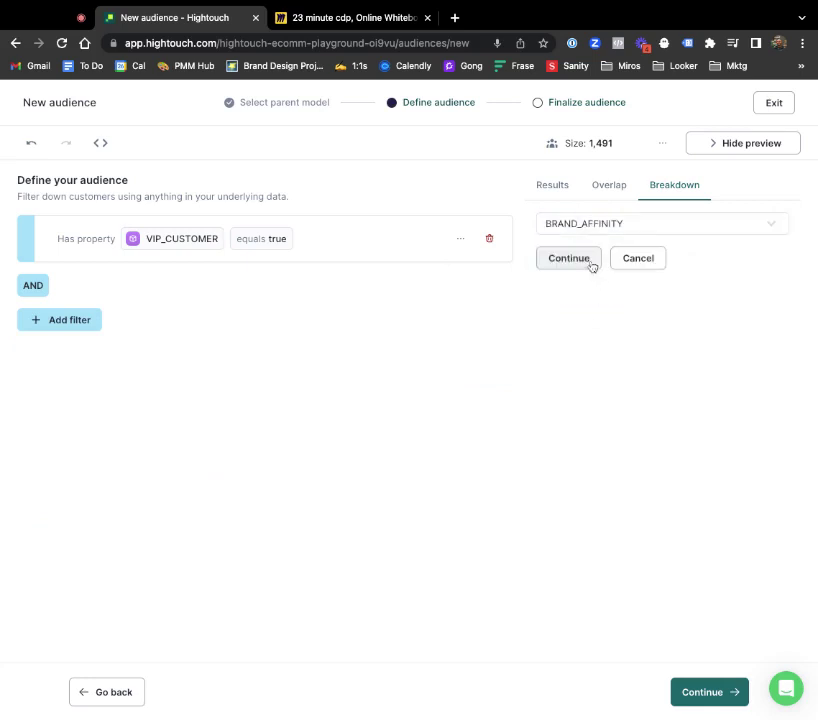
click(586, 263)
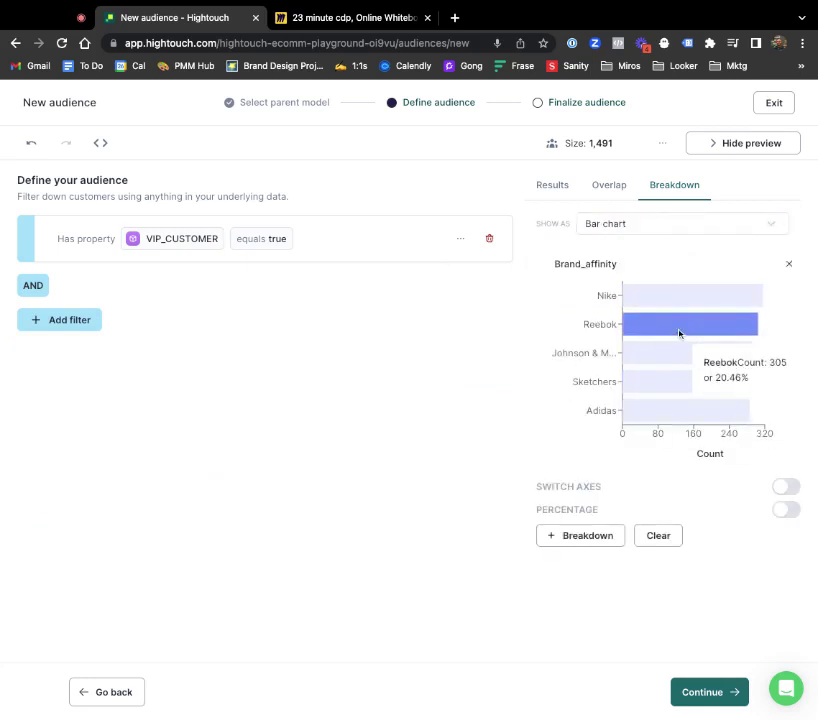
mouse_move(706, 338)
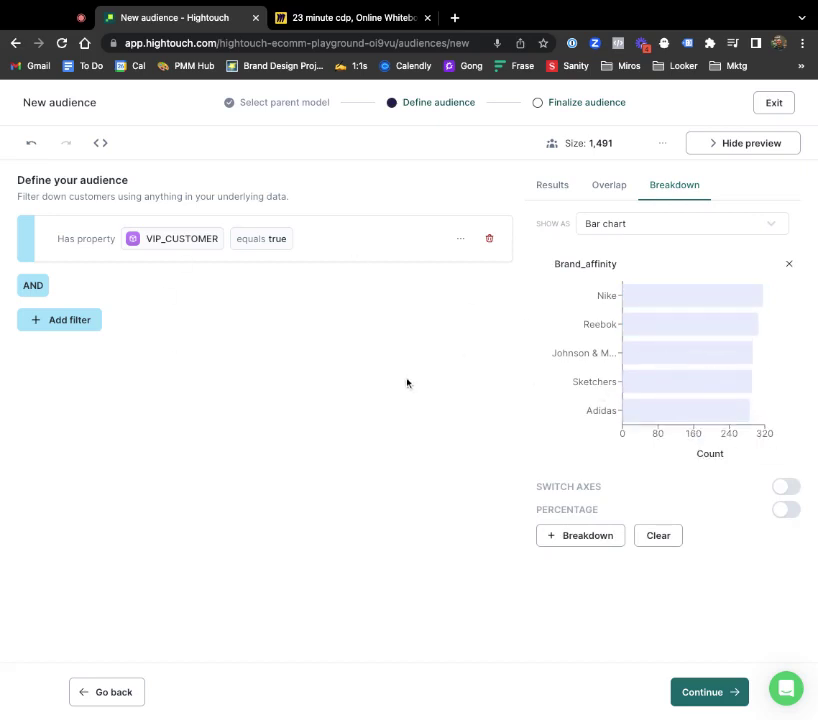
click(668, 224)
click(604, 285)
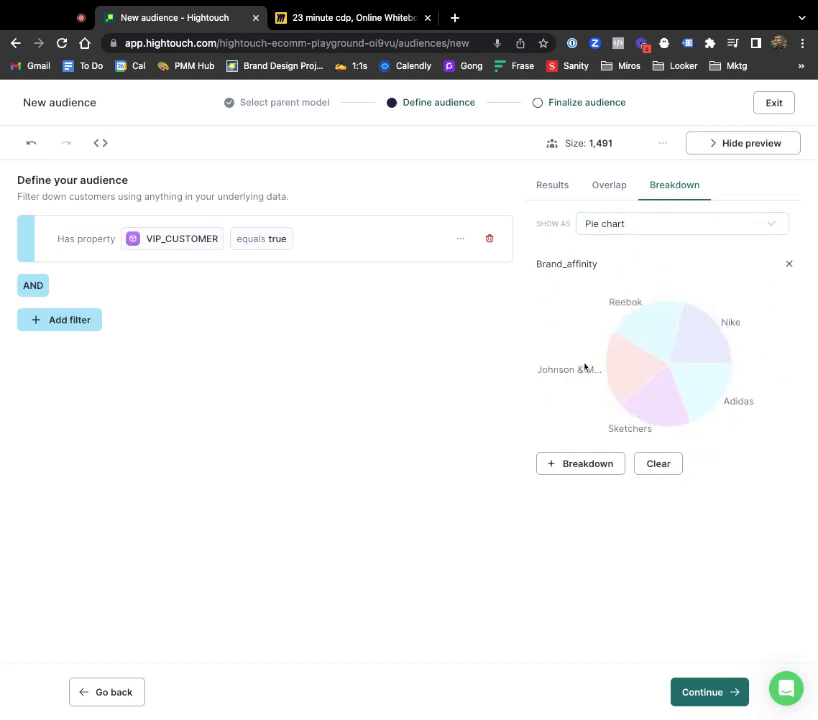
Step: Finalize the VIP customer audience under the name "MVP"
click(711, 692)
click(175, 237)
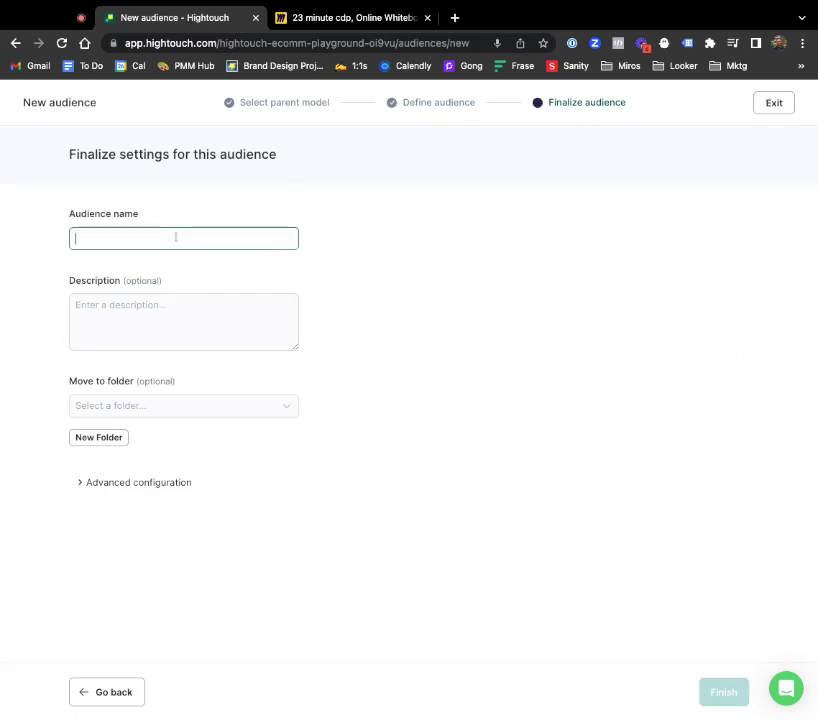
text(MVP)
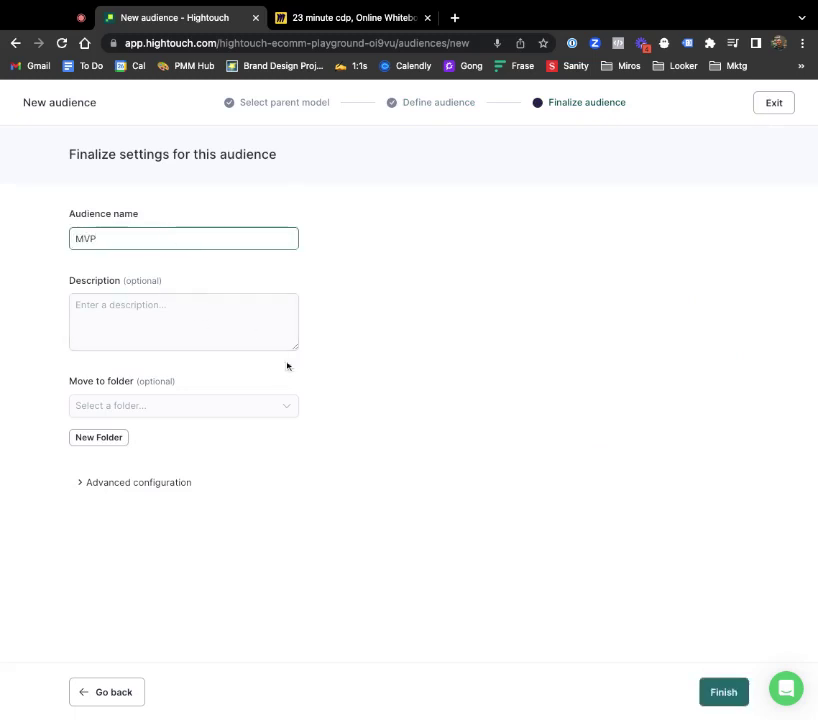
click(725, 698)
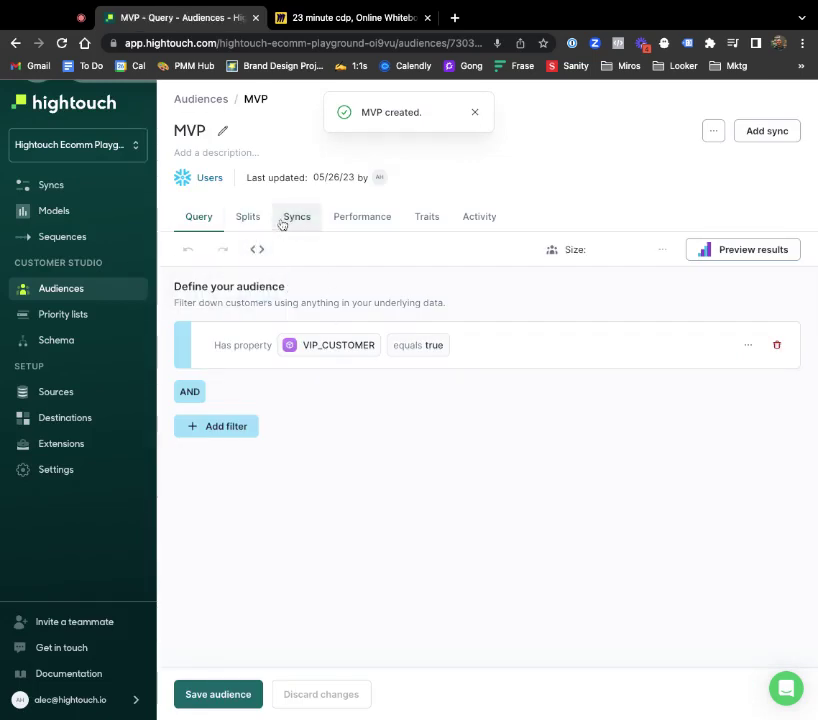
Step: Add a sync from the MVP audience to the Facebook Audiences destination
click(283, 222)
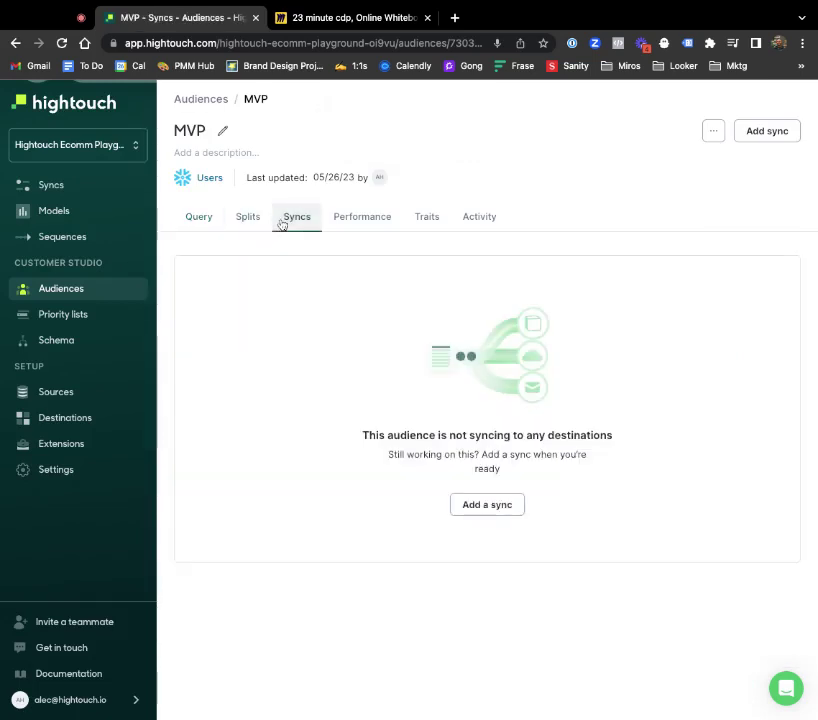
click(483, 510)
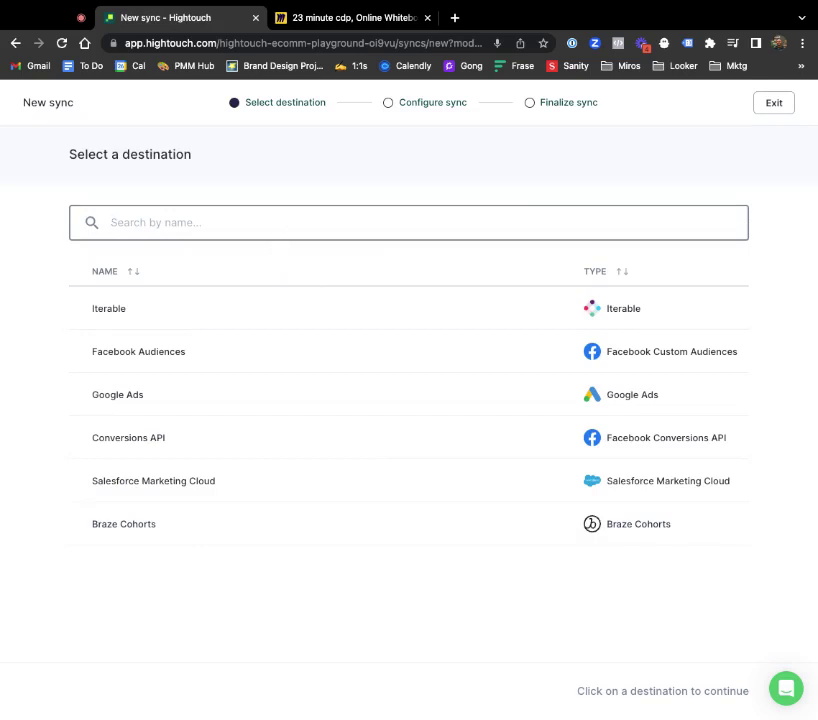
click(267, 347)
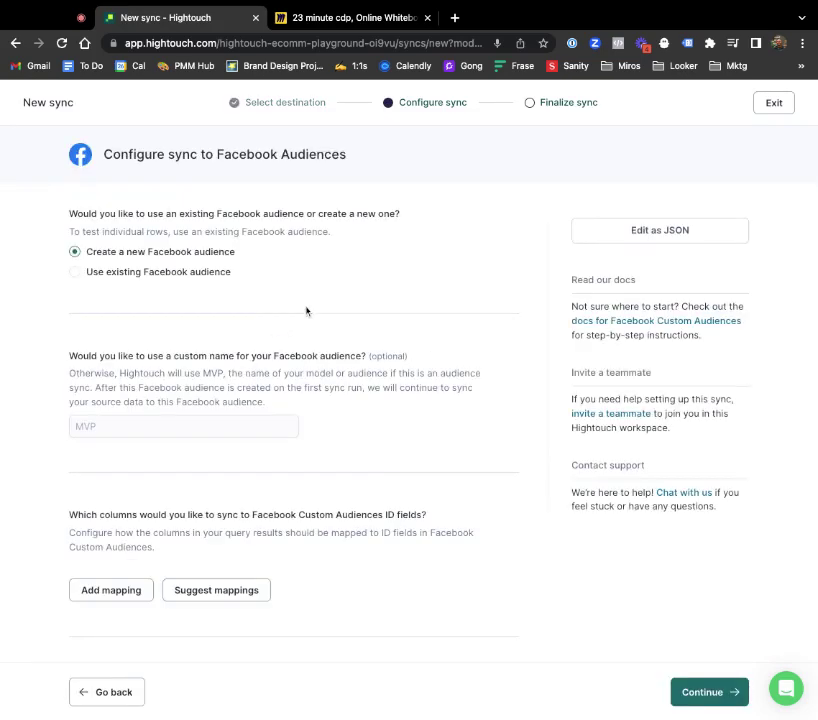
Step: Map the EMAIL column to the Facebook Email field and add two more blank column mappings
scroll(153, 343, down, 5)
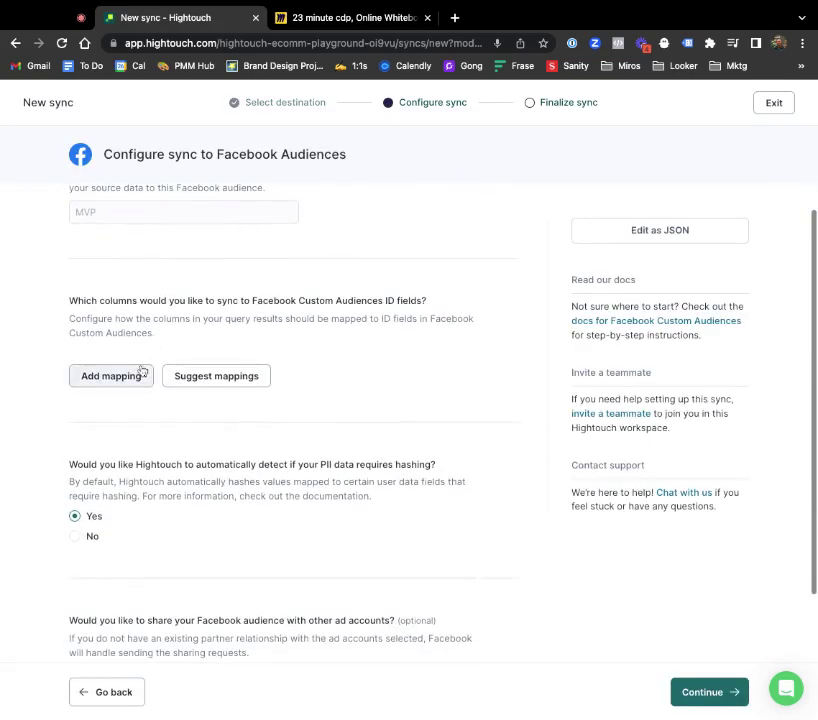
click(142, 373)
click(207, 425)
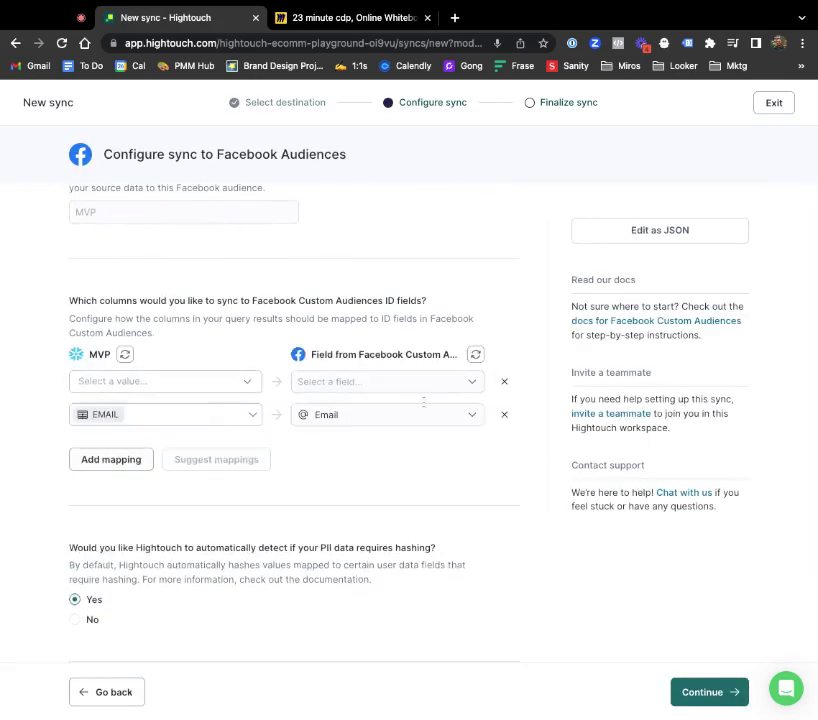
click(504, 381)
click(112, 430)
click(112, 467)
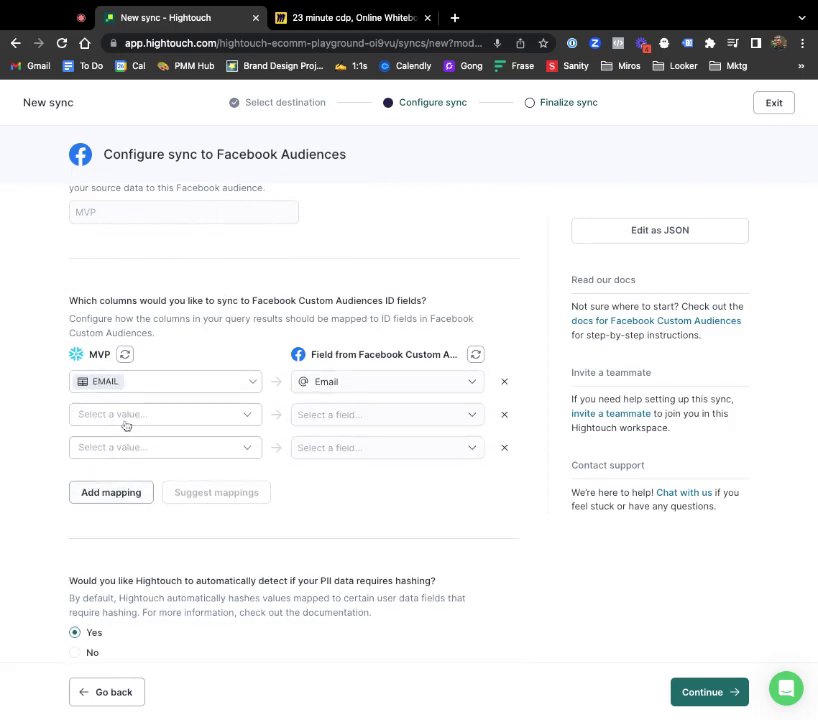
Step: Choose FIRST_NAME and LAST_NAME as the source columns of the two blank mappings
click(126, 418)
text(fir)
click(251, 503)
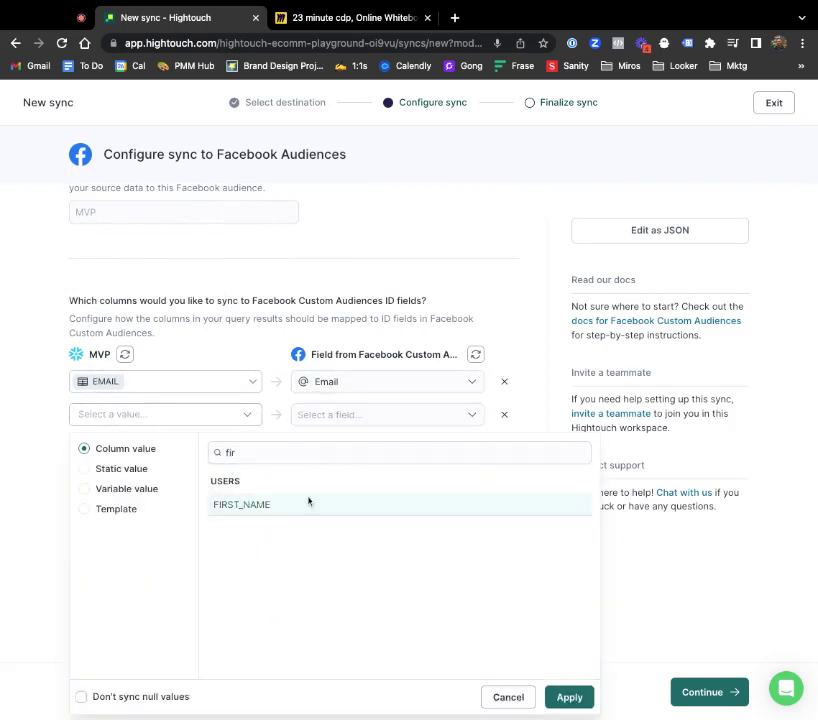
click(569, 697)
click(134, 447)
text(las)
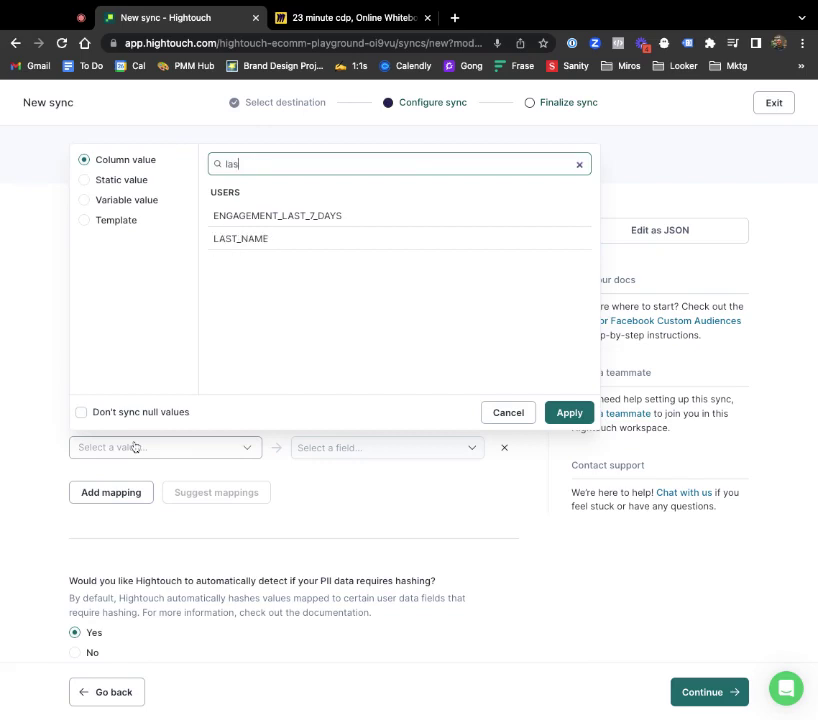
click(316, 243)
click(569, 412)
Step: Map FIRST_NAME to Facebook's First Name field and LAST_NAME to its Last Name field
click(342, 414)
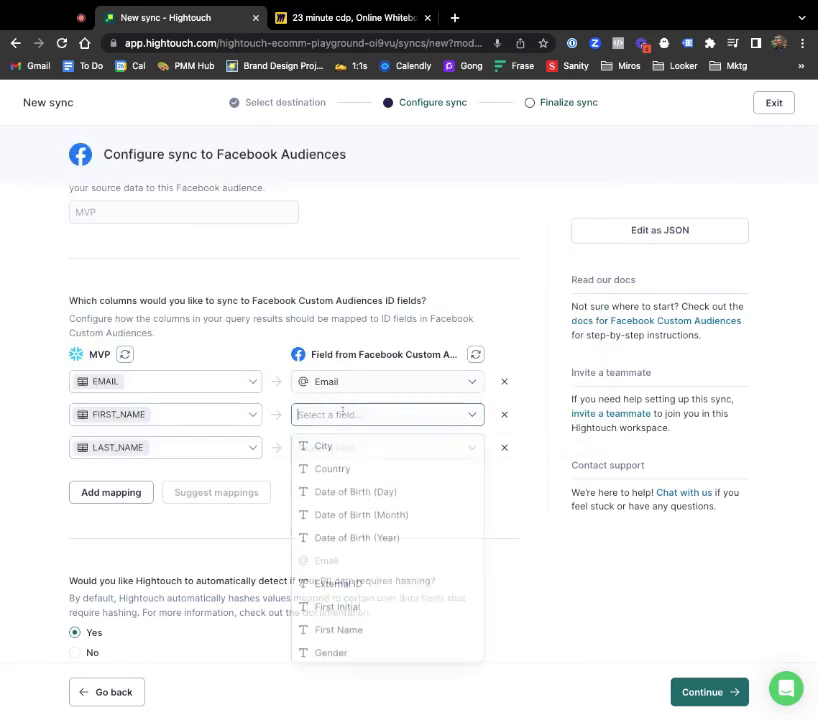
text(fir)
click(338, 467)
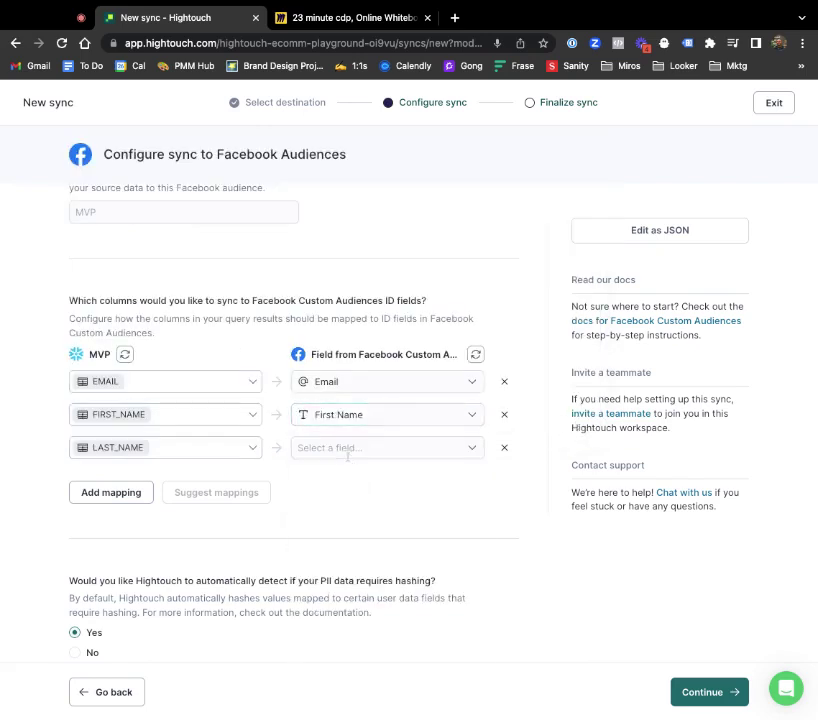
click(347, 449)
text(las)
click(345, 477)
Step: Have records leaving the query result removed from the specified Facebook audience, and create the sync with a manual schedule
scroll(347, 507, down, 4)
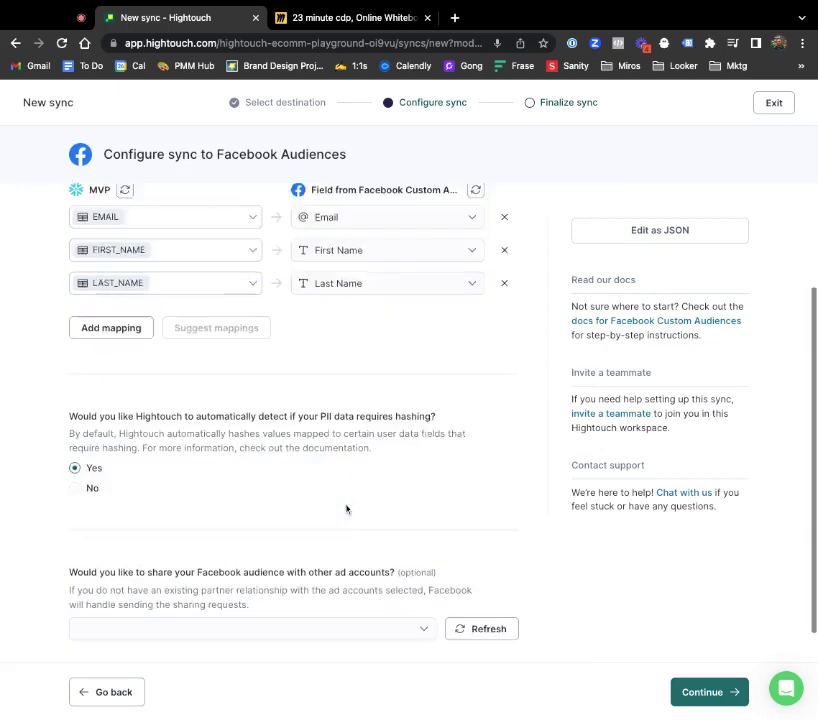
scroll(277, 366, down, 2)
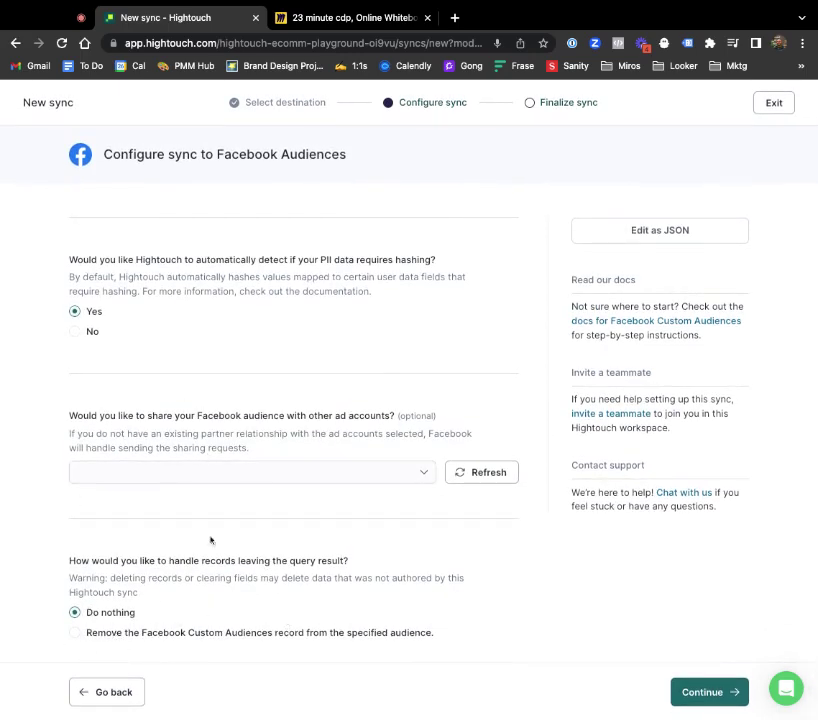
click(80, 634)
click(697, 690)
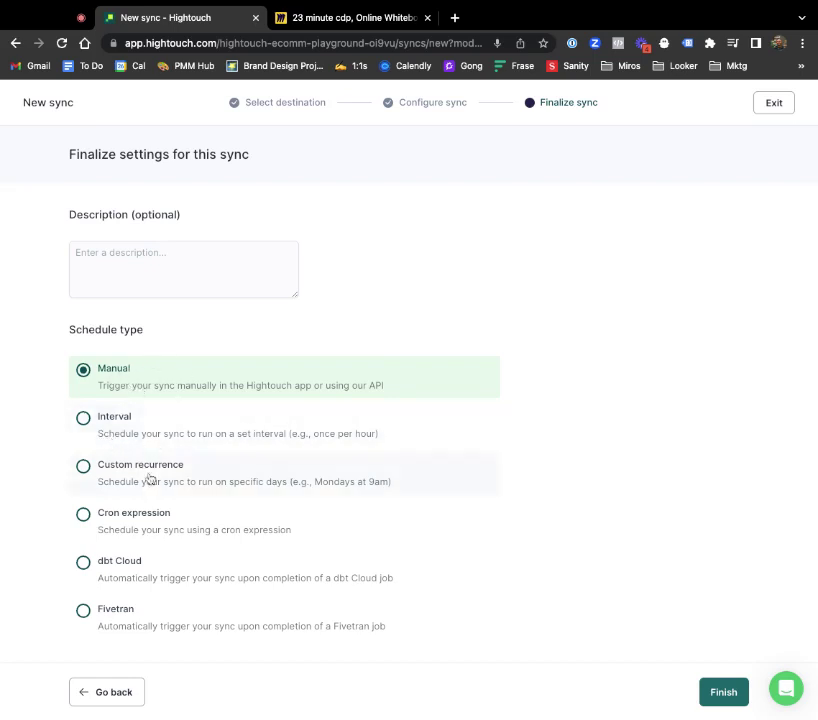
click(724, 697)
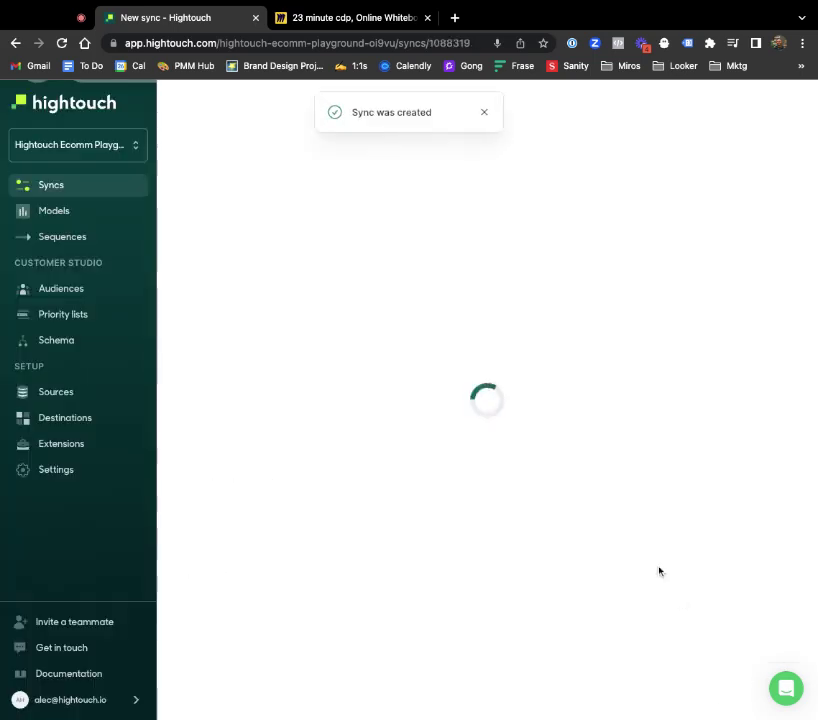
Step: Run the MVP to Facebook Audiences sync, and check its split groups and run history
click(478, 526)
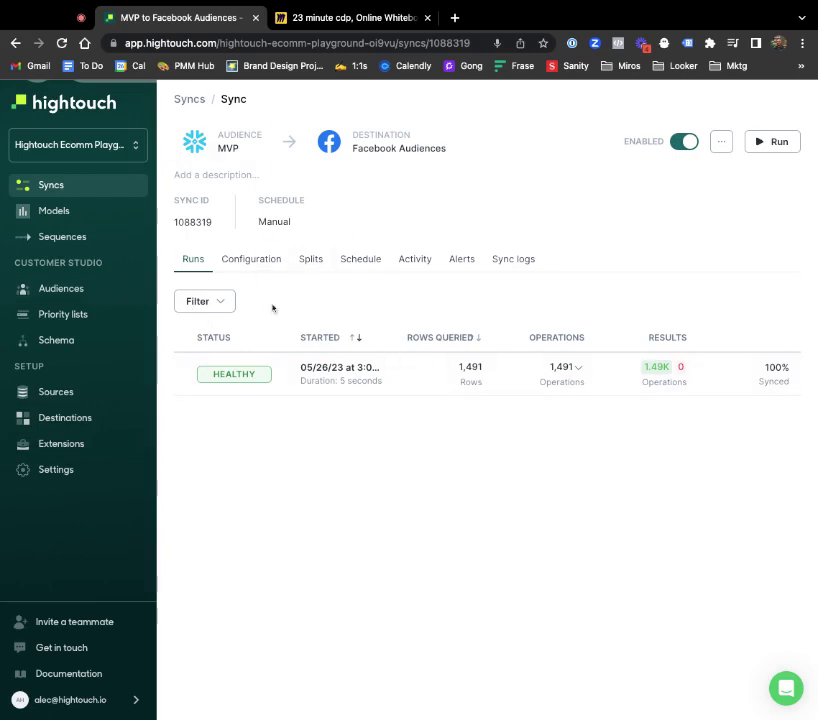
click(322, 266)
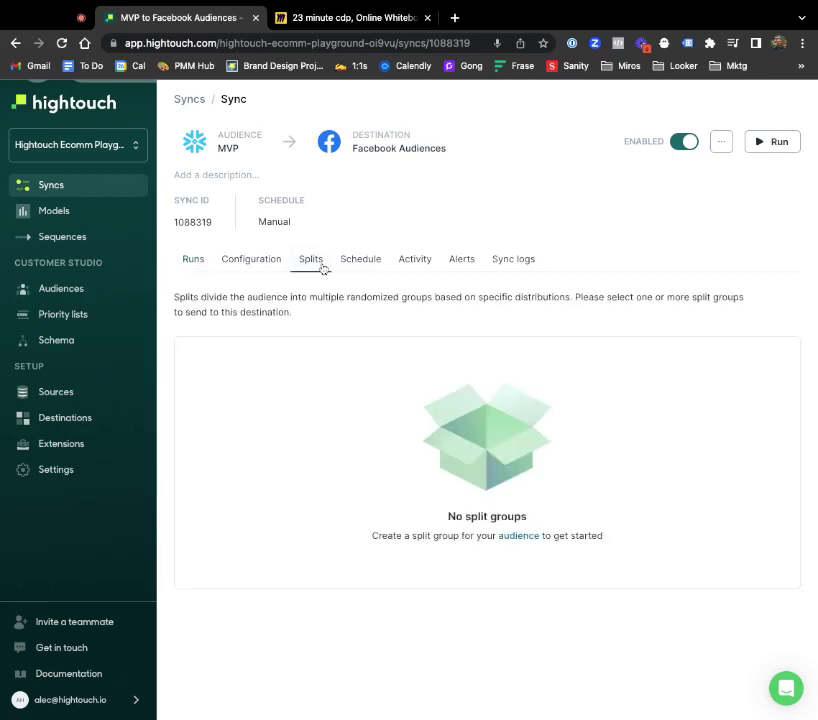
click(185, 259)
Step: Open the MVP audience from the sync and enable splits for it
click(215, 150)
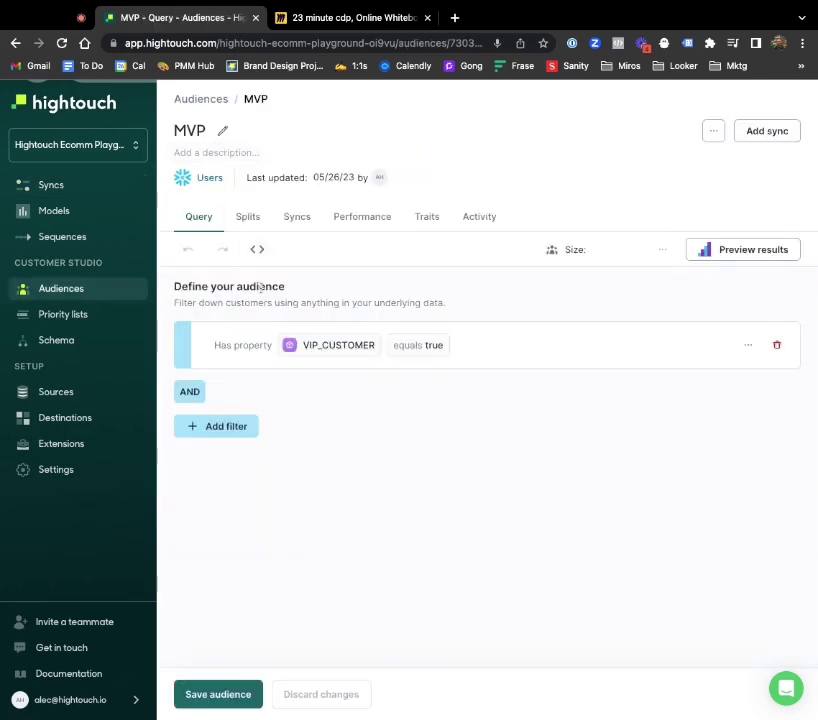
click(251, 218)
click(267, 264)
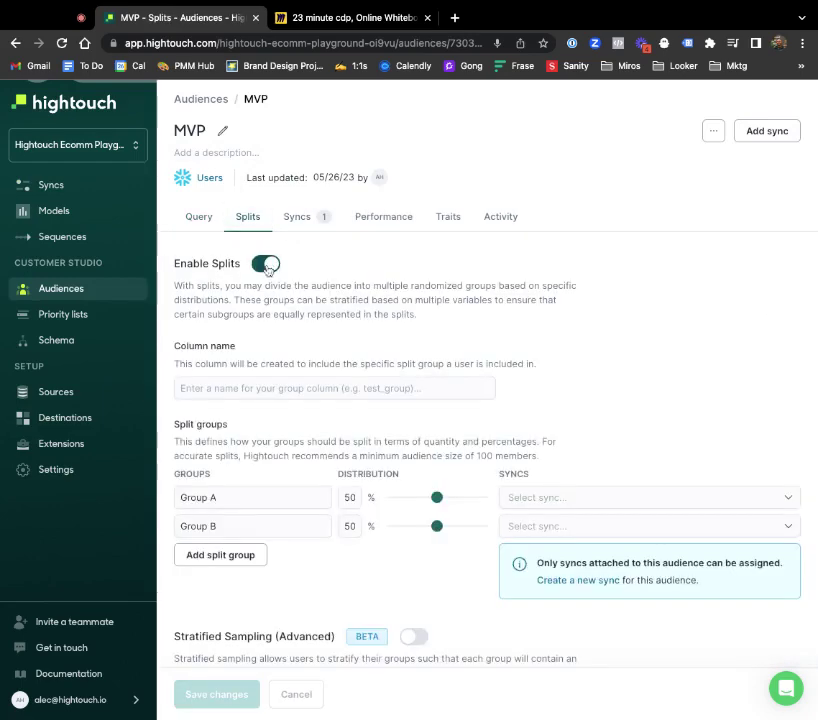
scroll(263, 320, down, 1)
scroll(293, 422, up, 1)
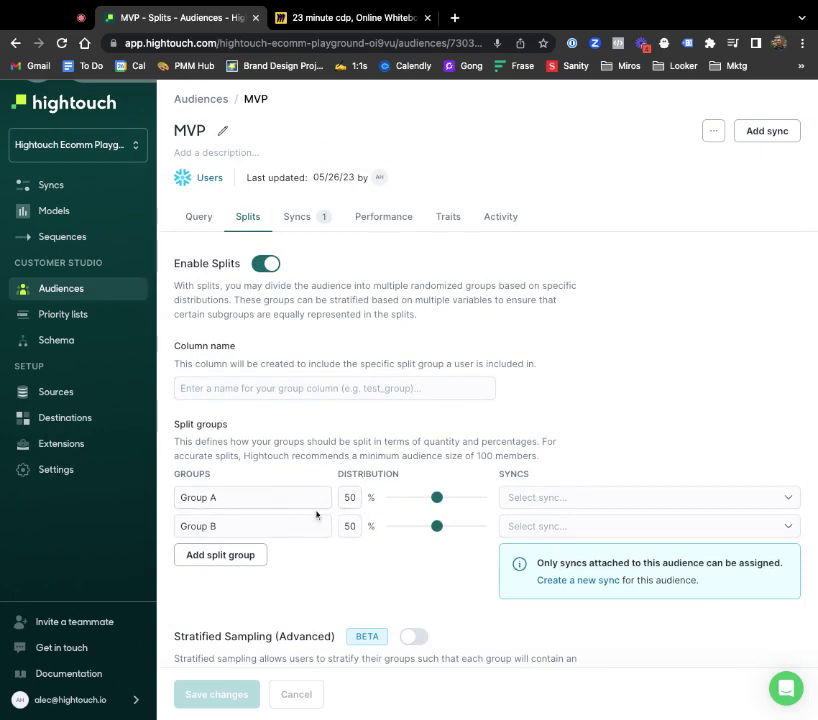
Step: Assign the Facebook Audiences sync to split Group A
scroll(325, 516, down, 1)
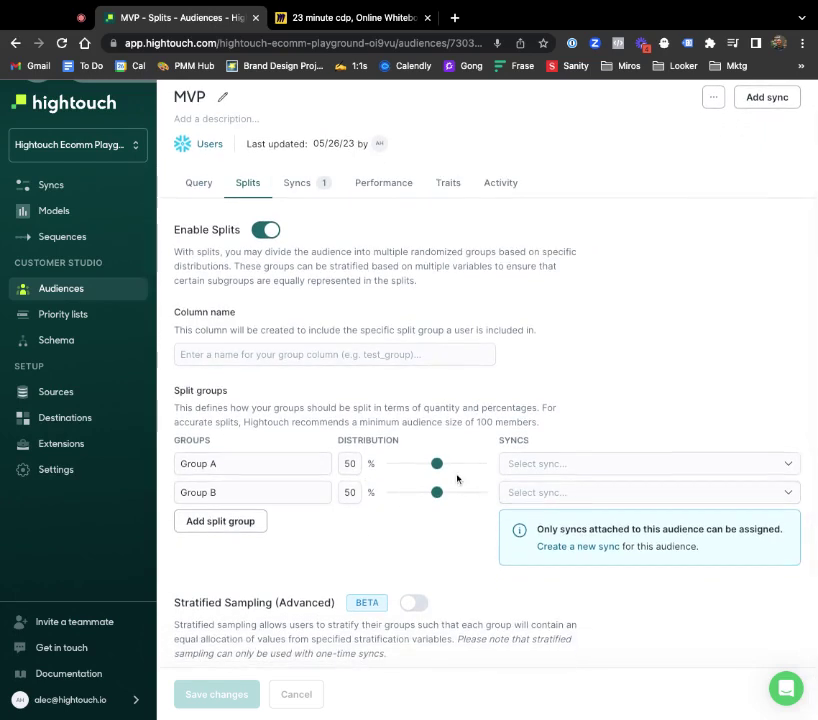
click(537, 469)
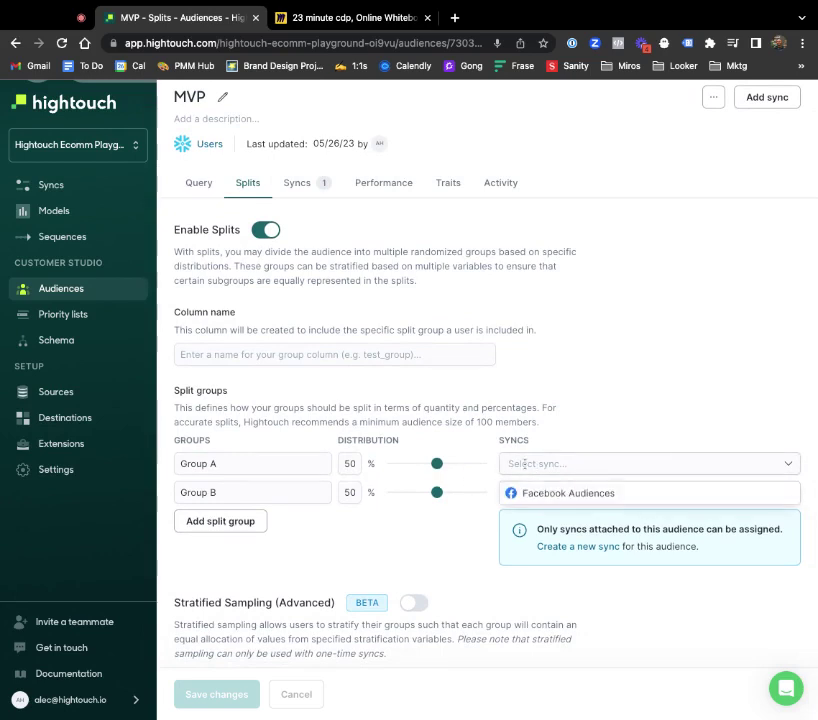
click(542, 441)
click(586, 460)
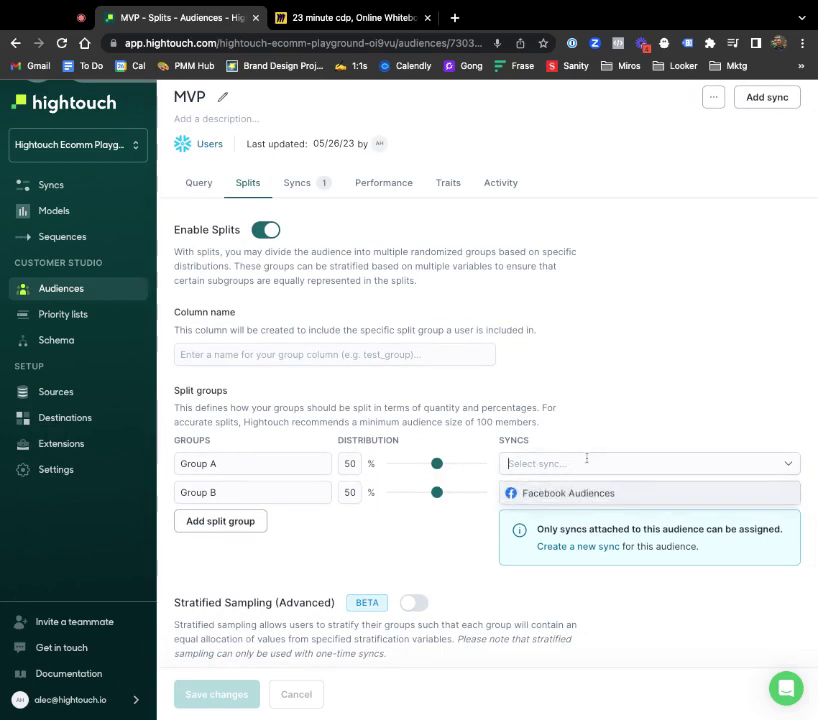
click(588, 493)
click(405, 539)
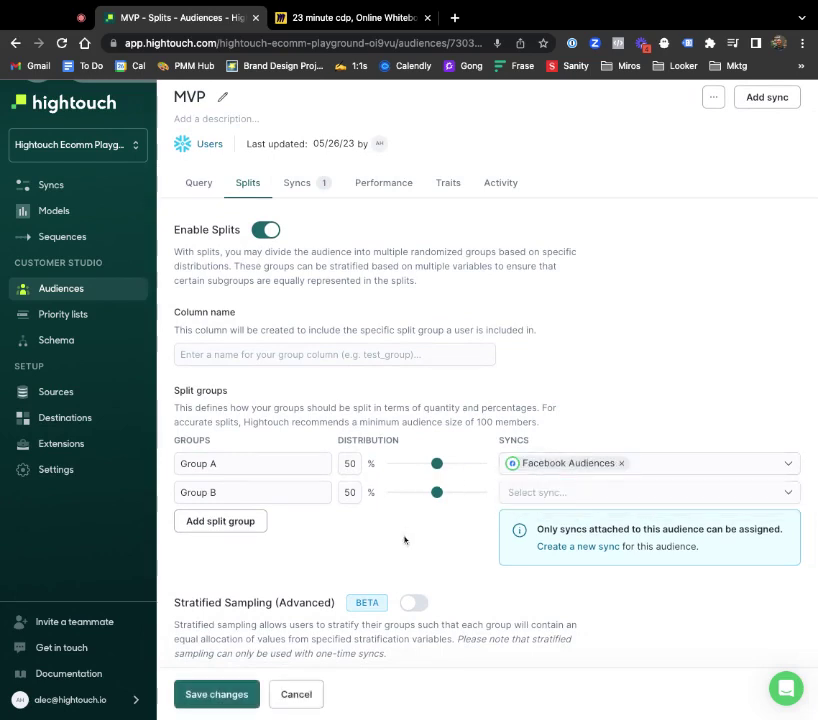
Step: Rename split Group A to "Control" and Group B to "Holdout"
triple_click(245, 466)
text(Control)
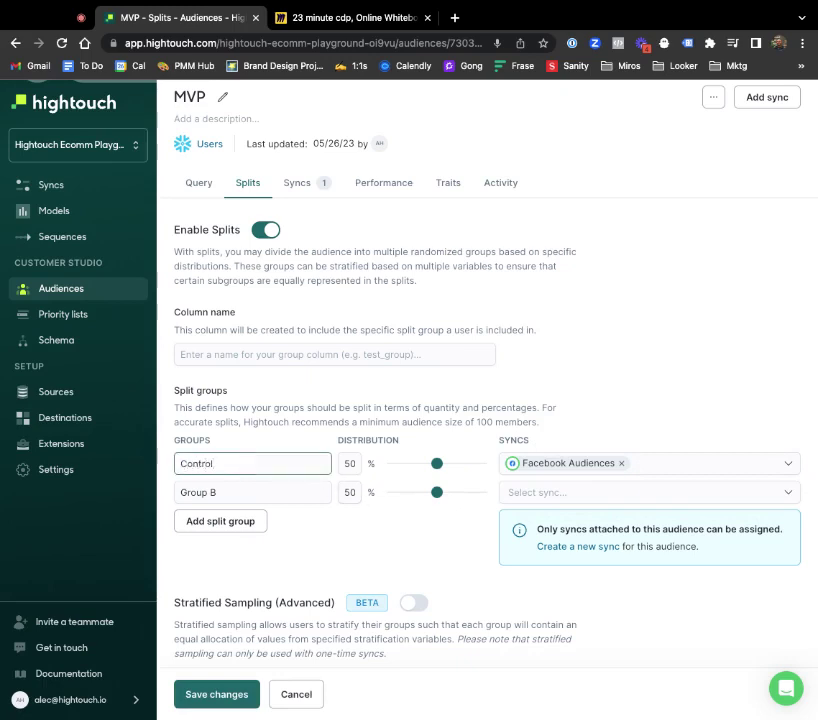
triple_click(226, 491)
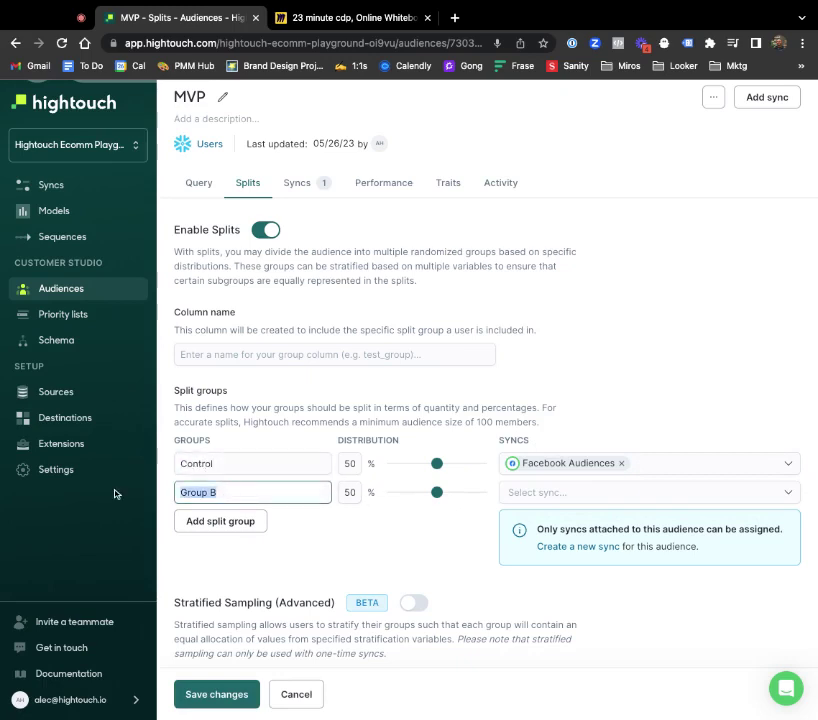
text(Holdout)
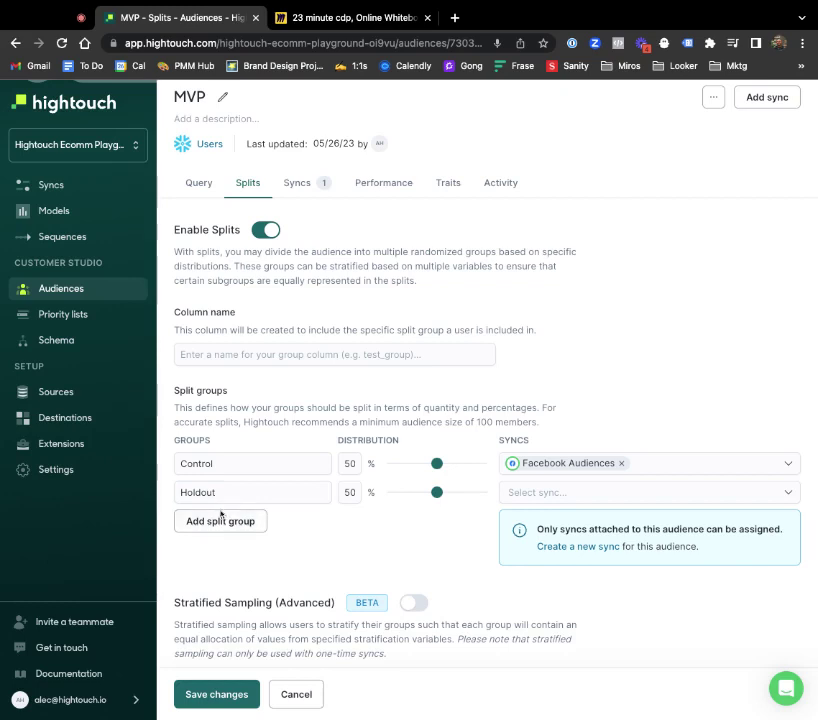
Step: Try adding a third split group, remove it, and name the split group column "MVP Test"
click(221, 521)
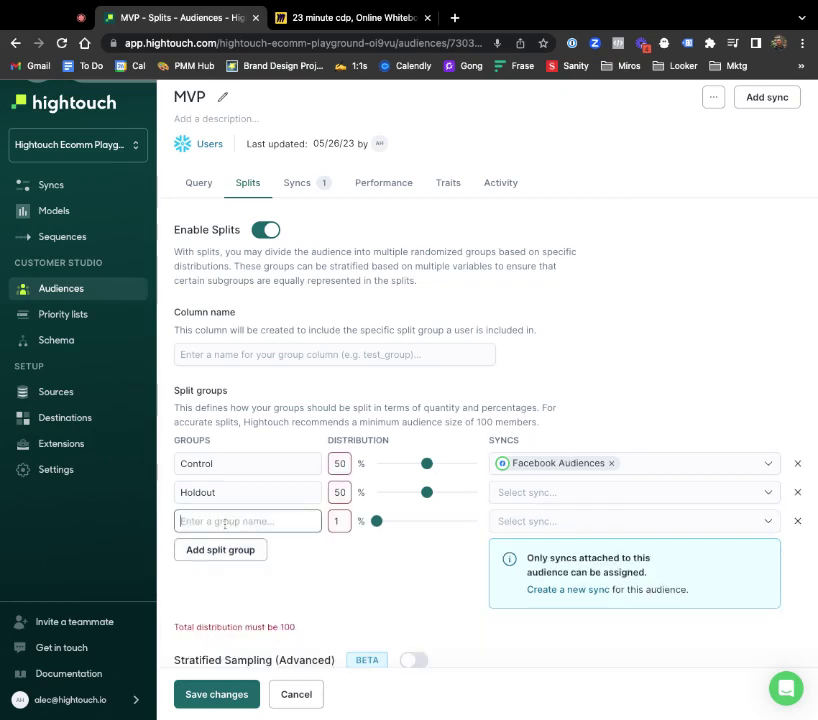
click(797, 521)
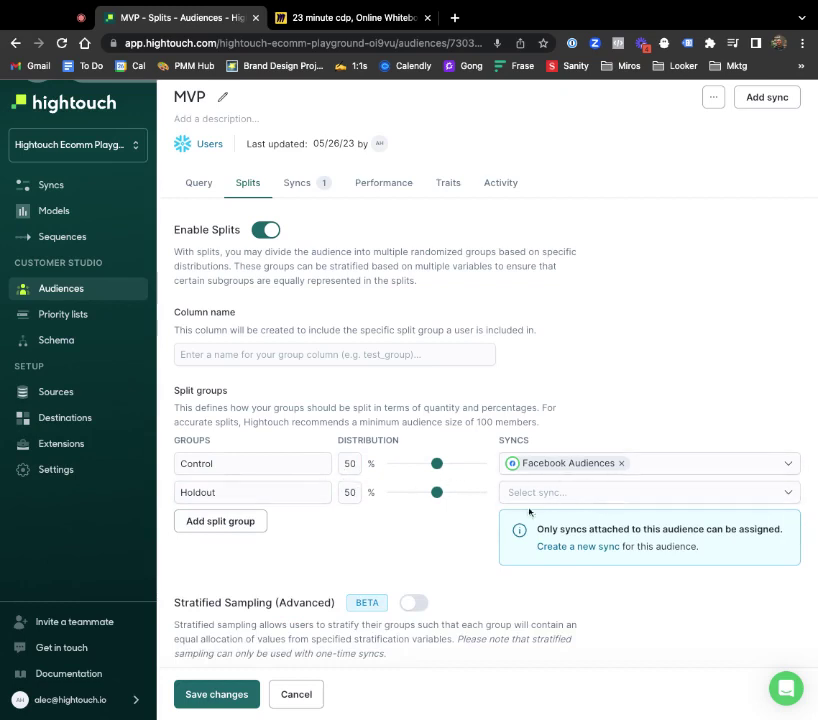
click(380, 355)
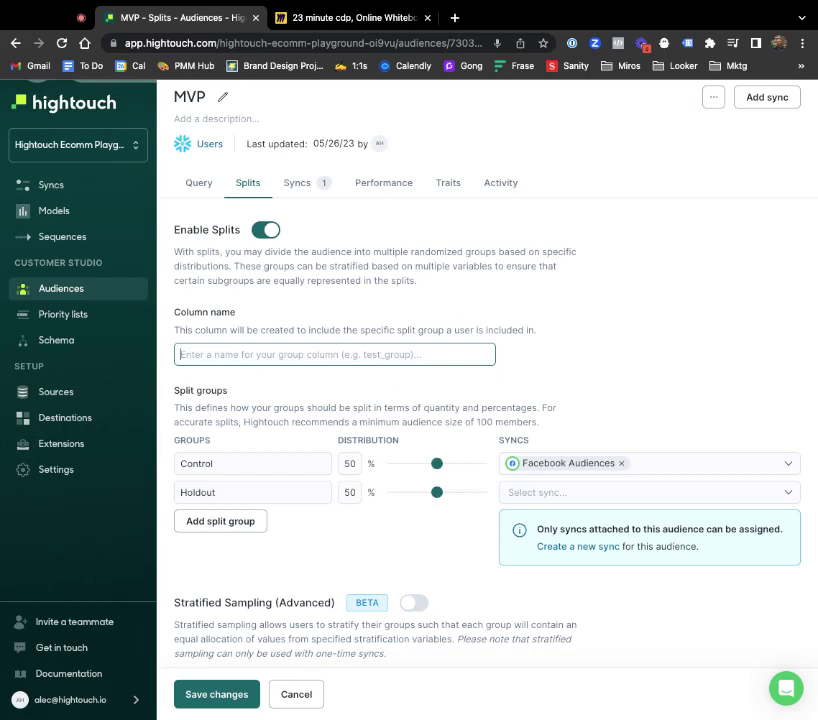
text(MVP Test)
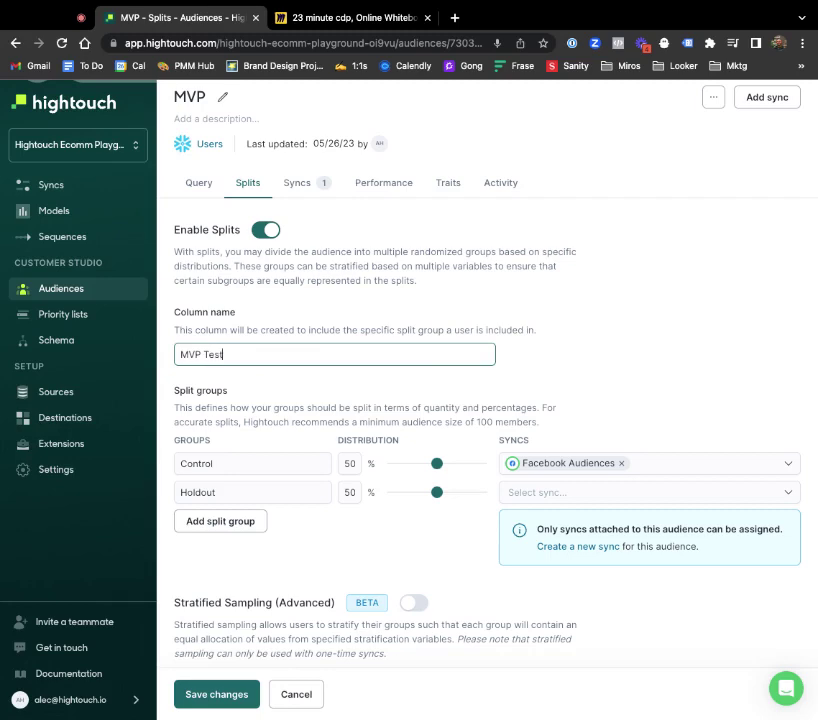
Step: Try stratified sampling for the split groups, look at its stratification variable options, and turn it off again
scroll(480, 402, down, 1)
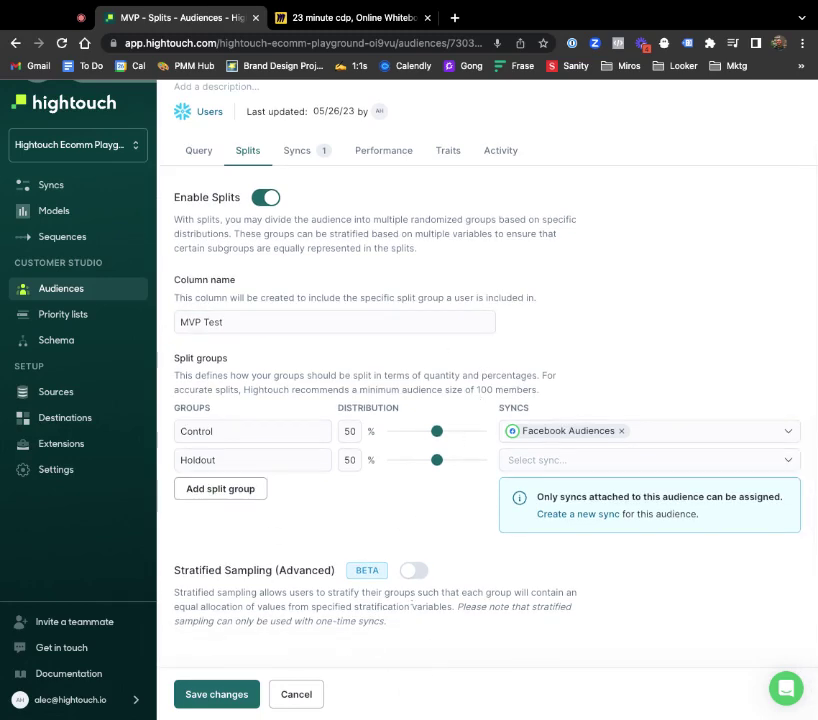
mouse_move(376, 583)
click(413, 570)
scroll(279, 560, down, 2)
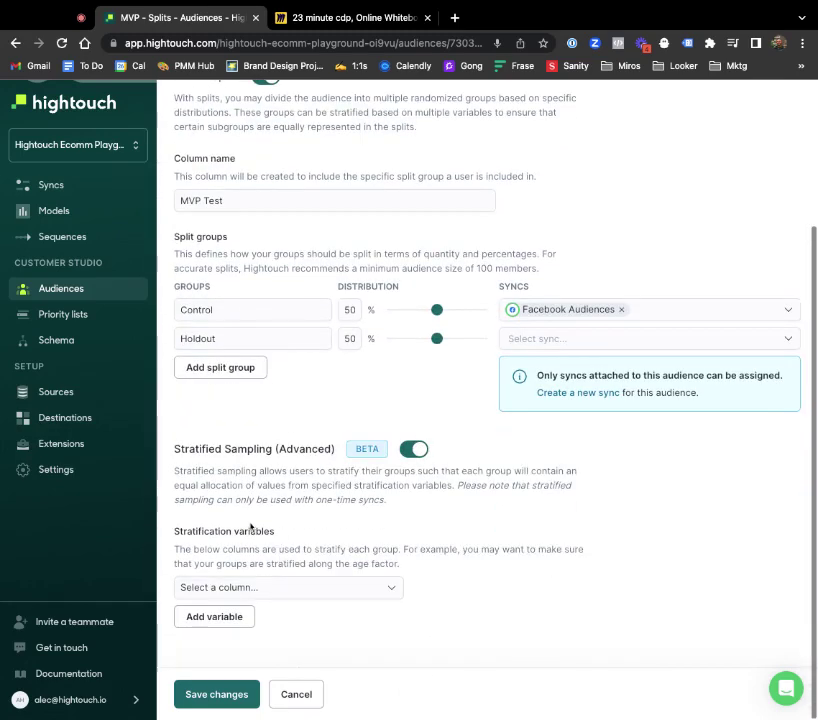
click(418, 451)
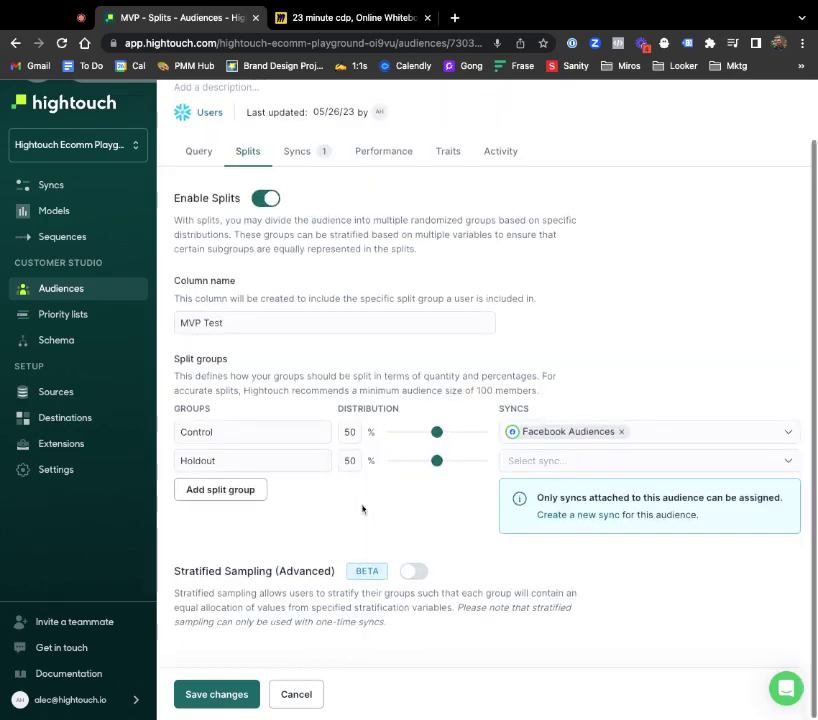
Step: Save the split settings of the MVP audience
scroll(363, 509, up, 1)
click(222, 697)
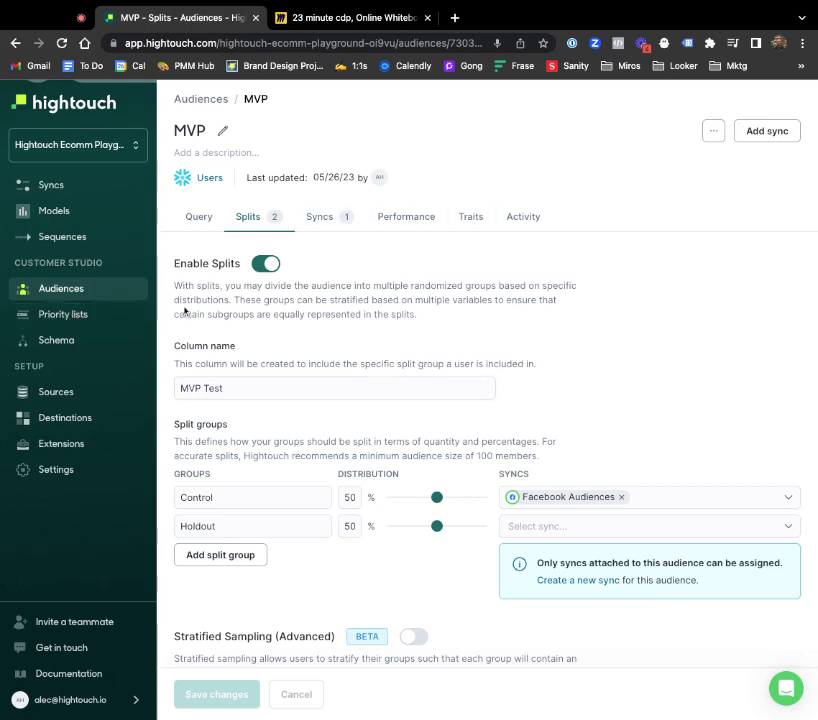
Step: Start a new priority list named "Prio Lists" with Users as its parent model
click(128, 317)
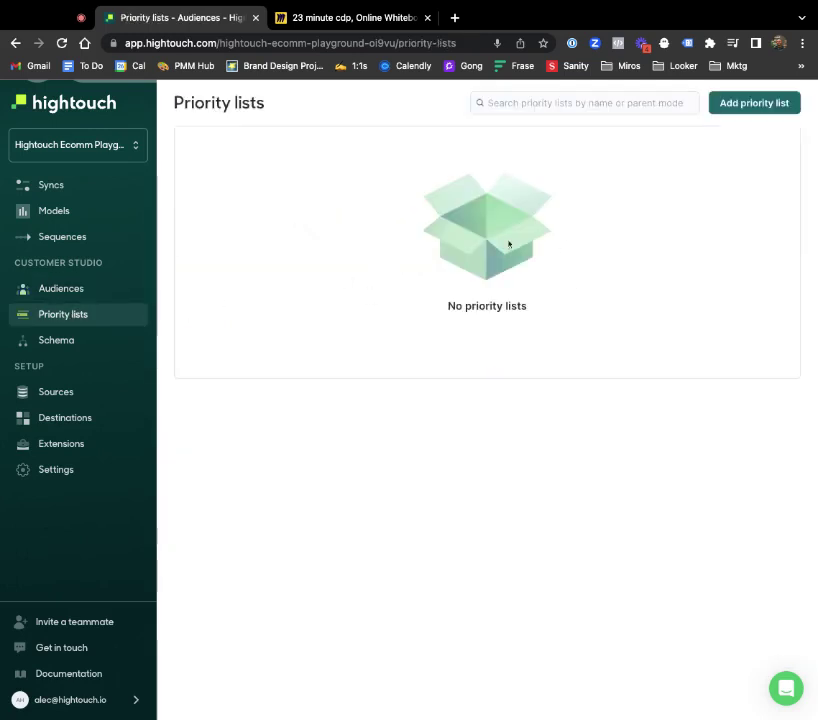
click(756, 109)
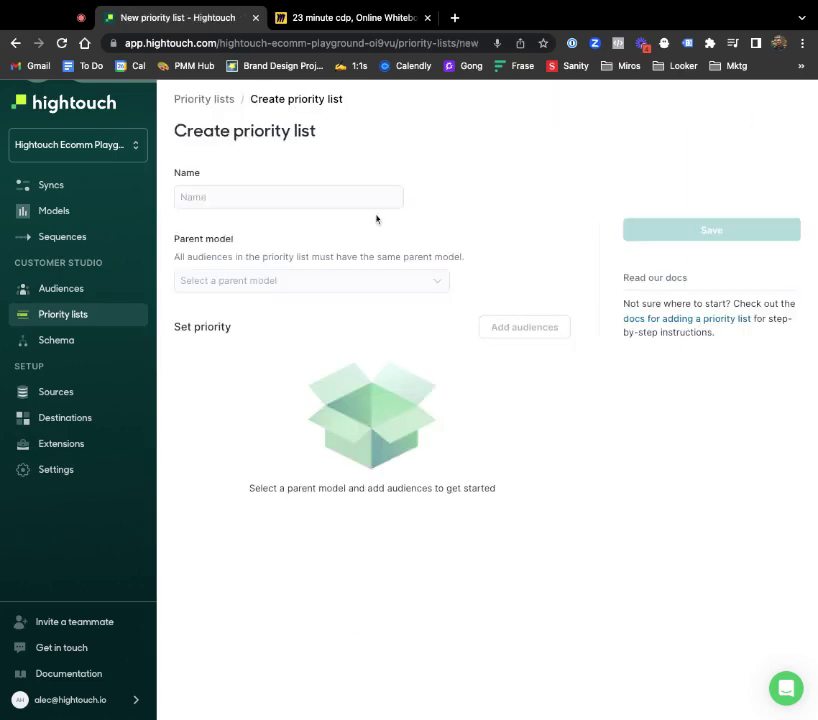
click(299, 287)
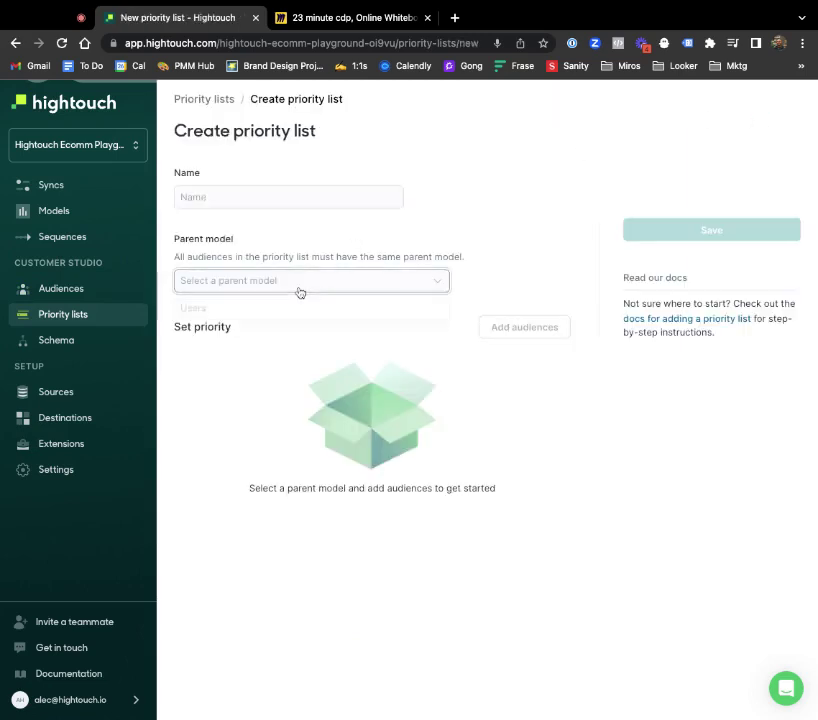
click(290, 310)
click(255, 200)
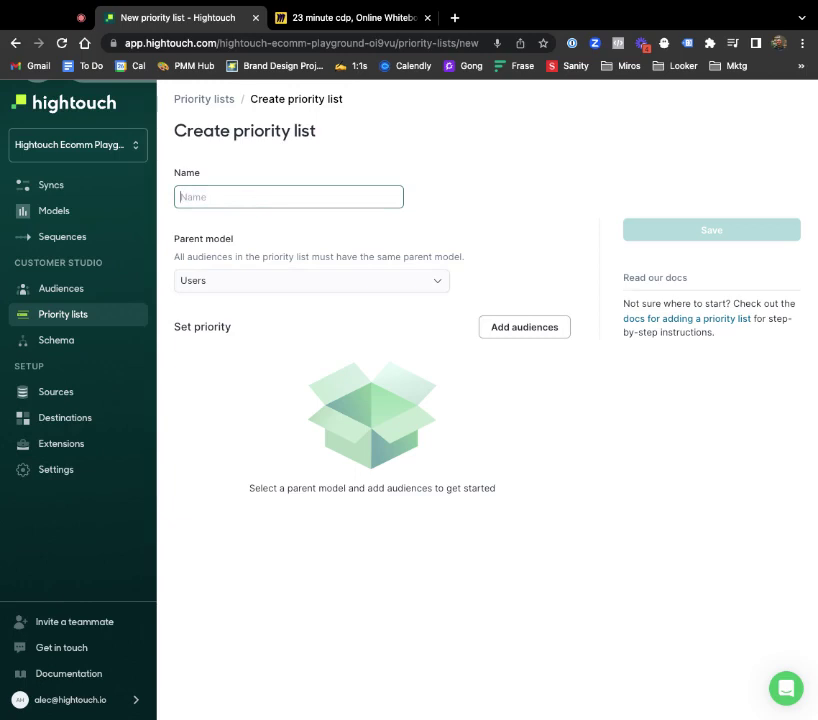
text(Prio Lists)
click(356, 318)
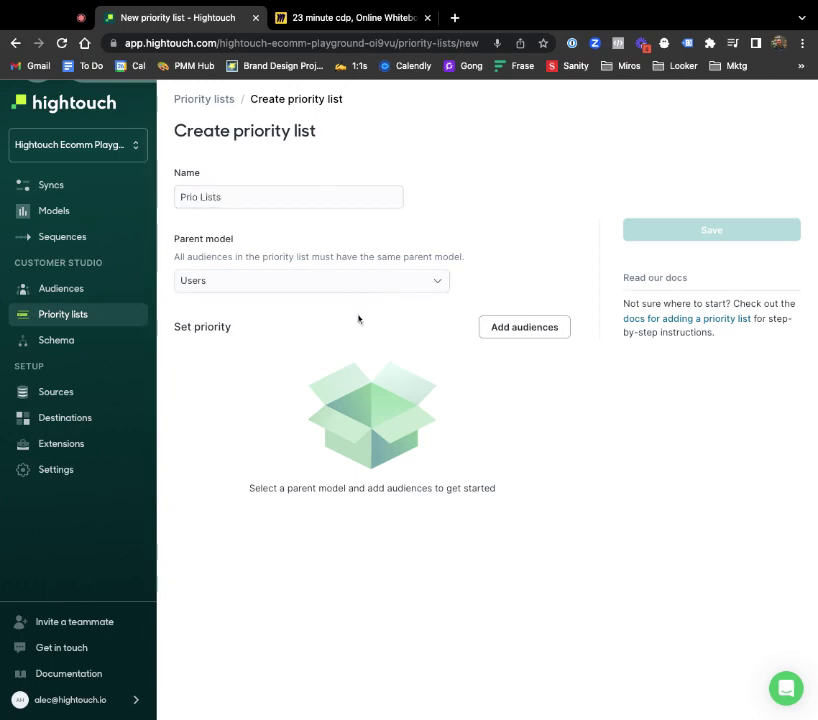
Step: Add the MVP and Purchasers - All Time audiences to the priority list
click(528, 327)
click(84, 417)
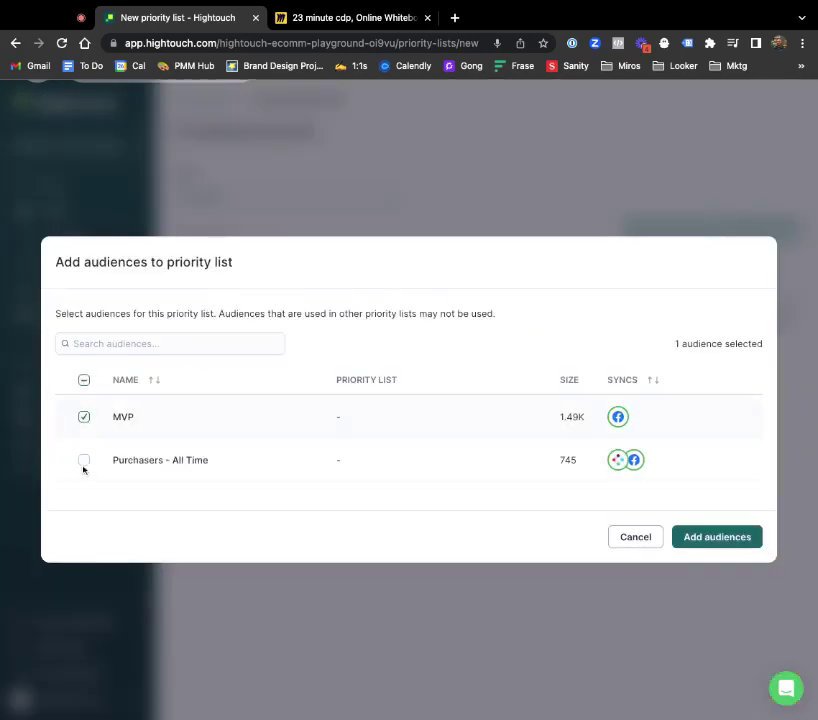
click(85, 460)
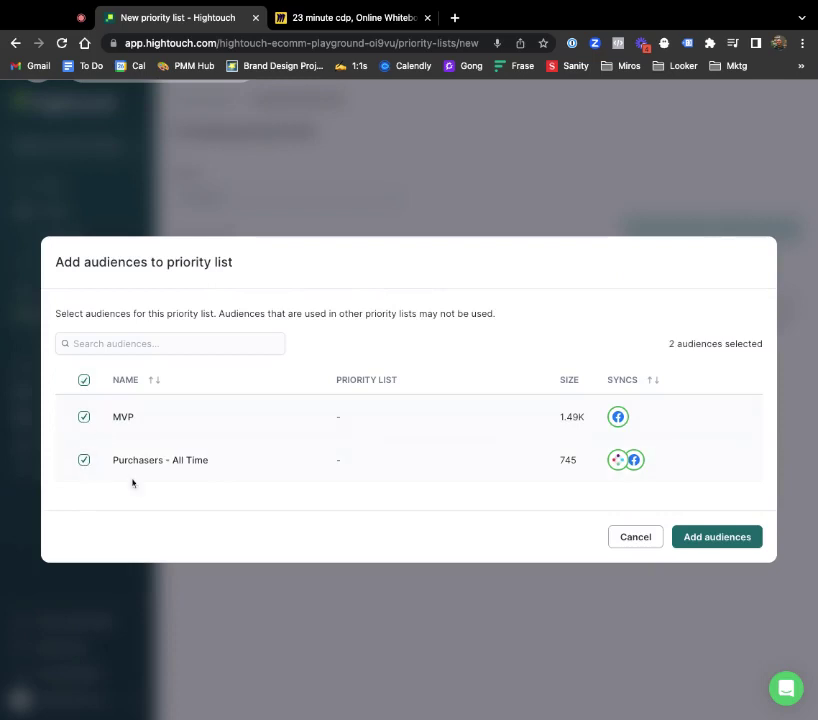
click(700, 538)
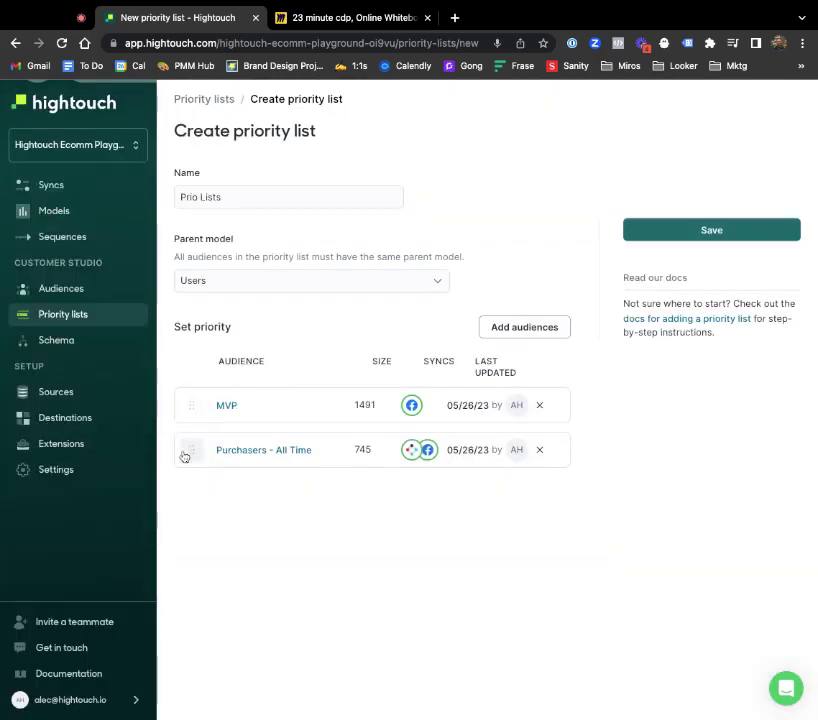
Step: Rank Purchasers - All Time above MVP in the priority order and save the priority list
drag(184, 456, 188, 403)
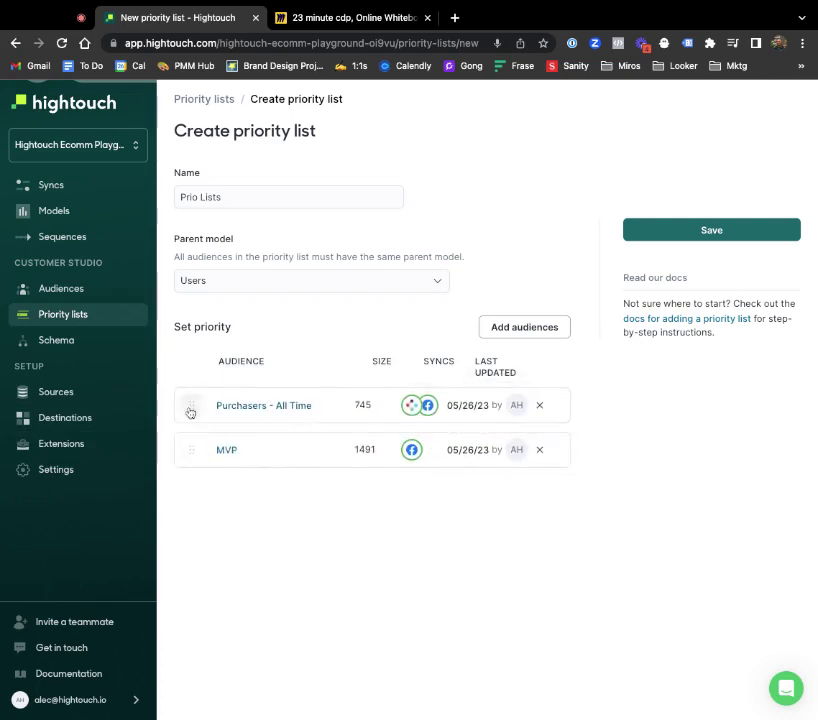
drag(191, 448, 197, 406)
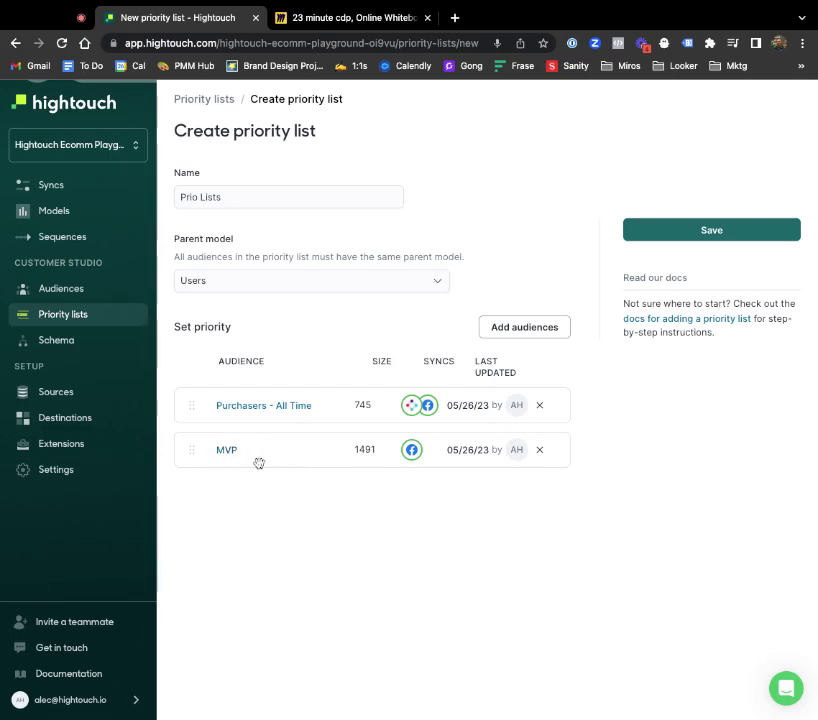
click(687, 232)
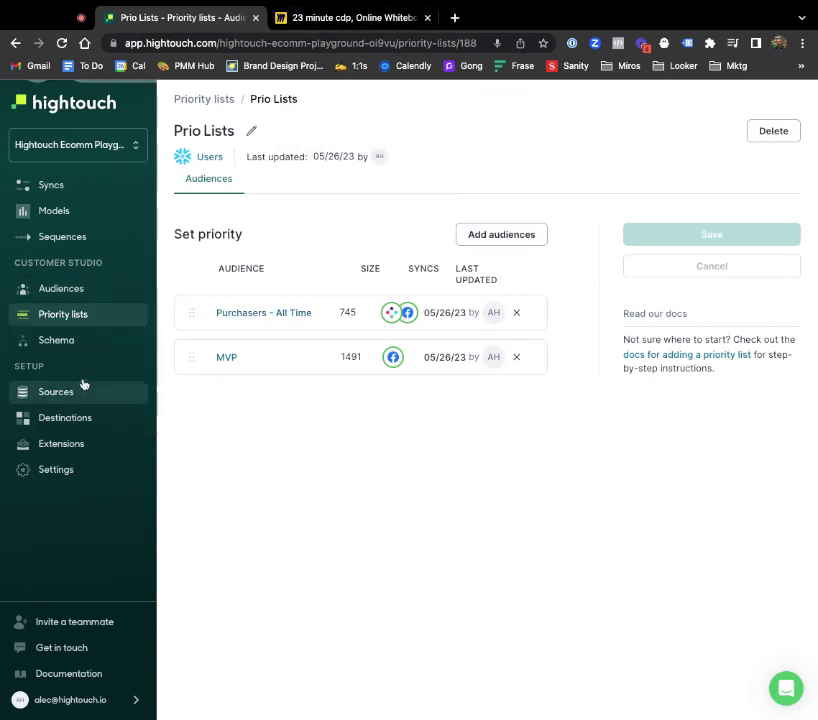
Step: Switch to the Miro board and review the "In 23 Minutes" summary frame and the Data Activation diagram
click(321, 17)
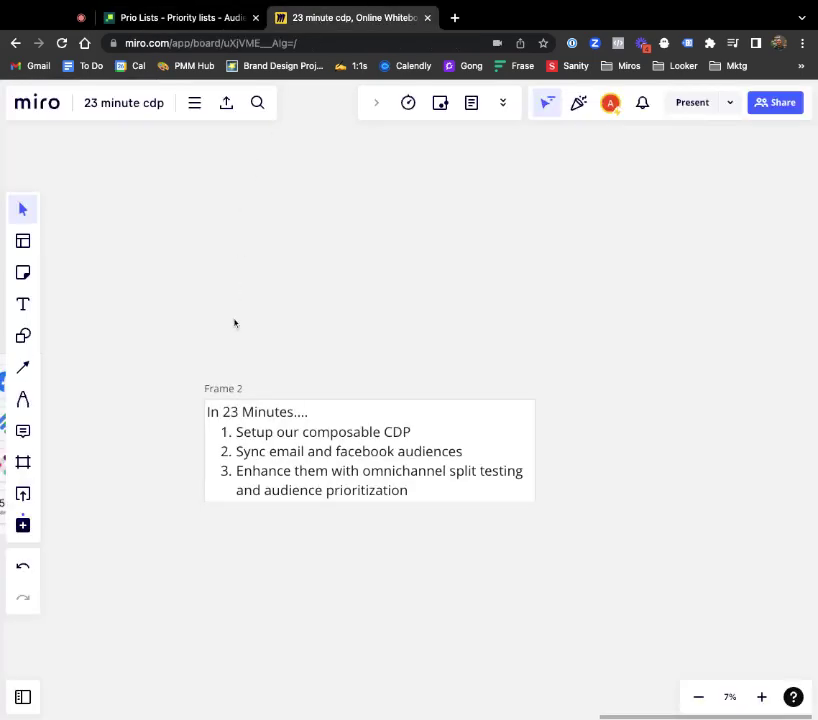
scroll(235, 331, down, 3)
scroll(235, 331, left, 4)
scroll(535, 321, up, 4)
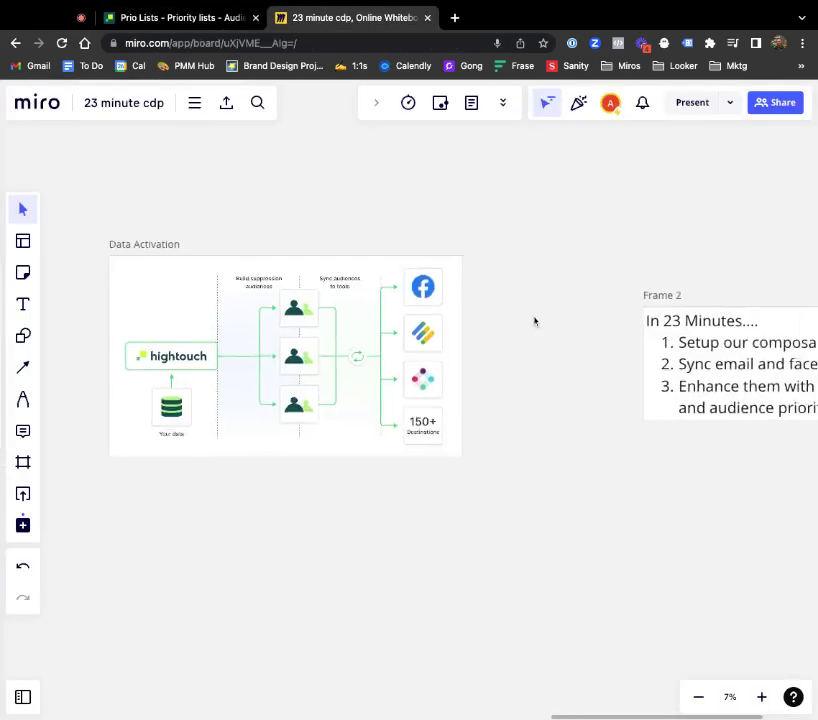
scroll(535, 321, right, 1)
scroll(535, 321, right, 3)
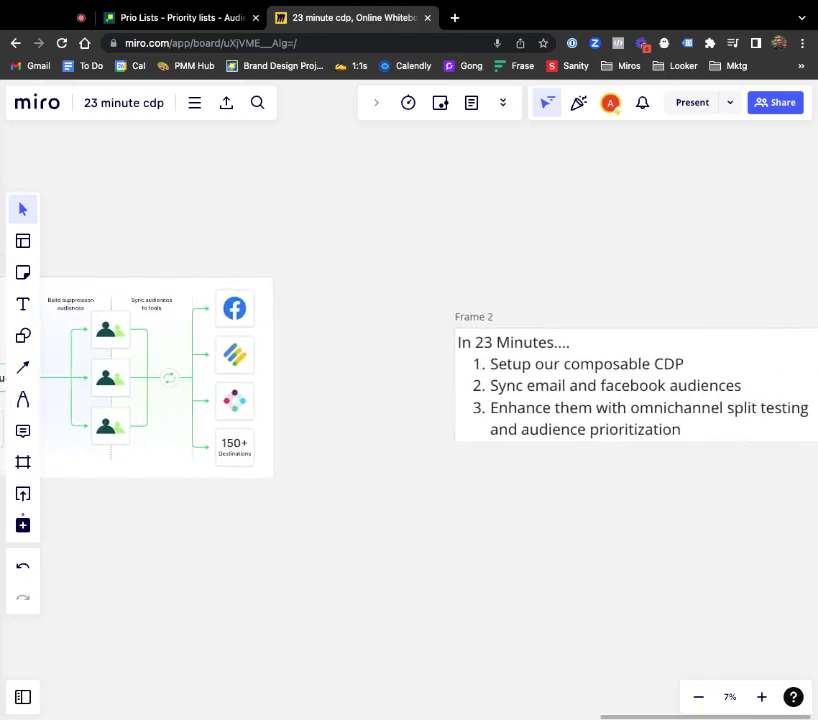
scroll(535, 321, left, 5)
scroll(480, 340, right, 2)
scroll(424, 364, up, 3)
scroll(424, 364, up, 2)
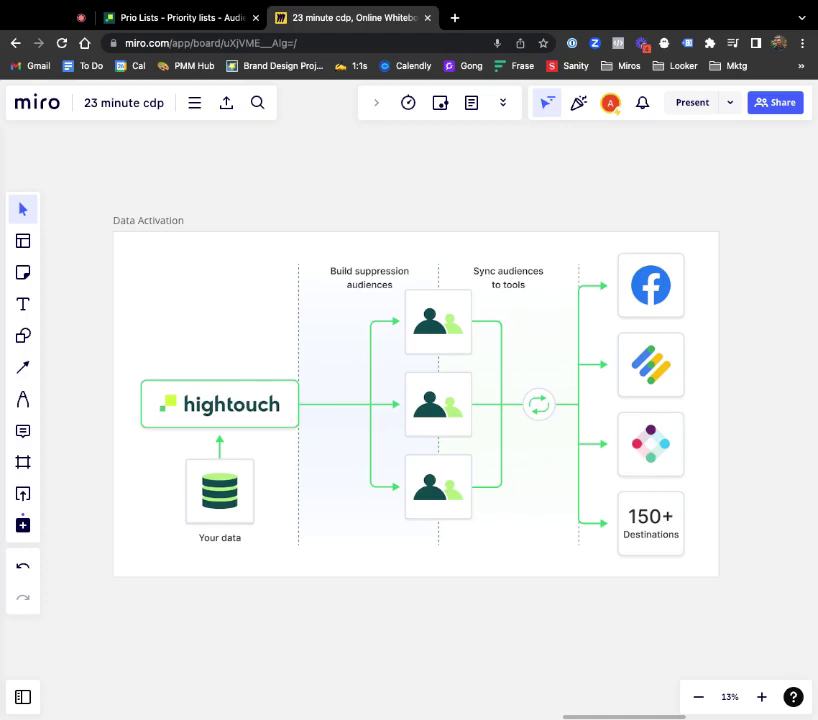
Step: Review the earlier board frames from Manual CSVs through Common Solutions and Ad Suppression back to the Intro slide
scroll(410, 400, left, 20)
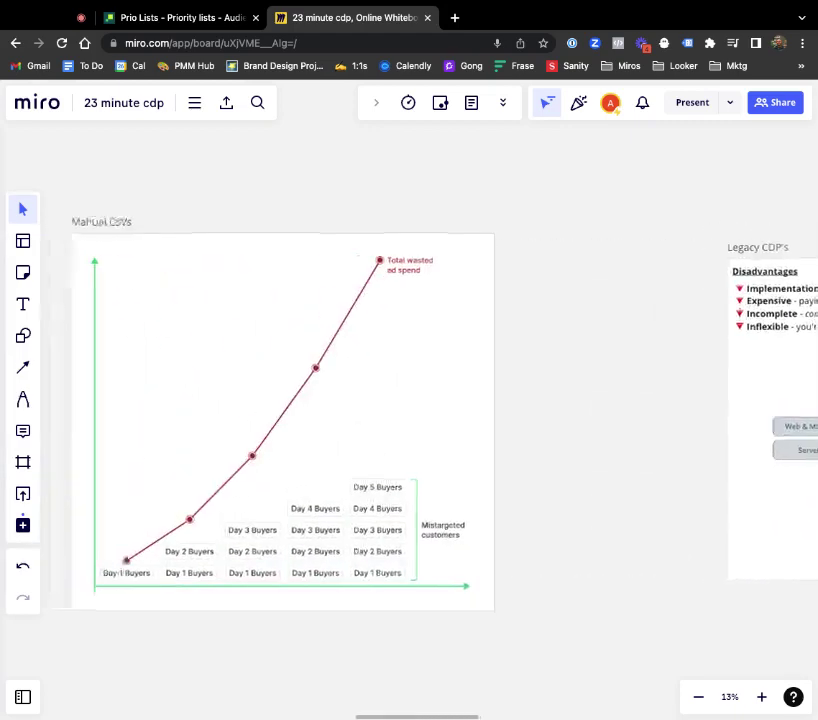
scroll(410, 400, left, 5)
scroll(355, 441, left, 3)
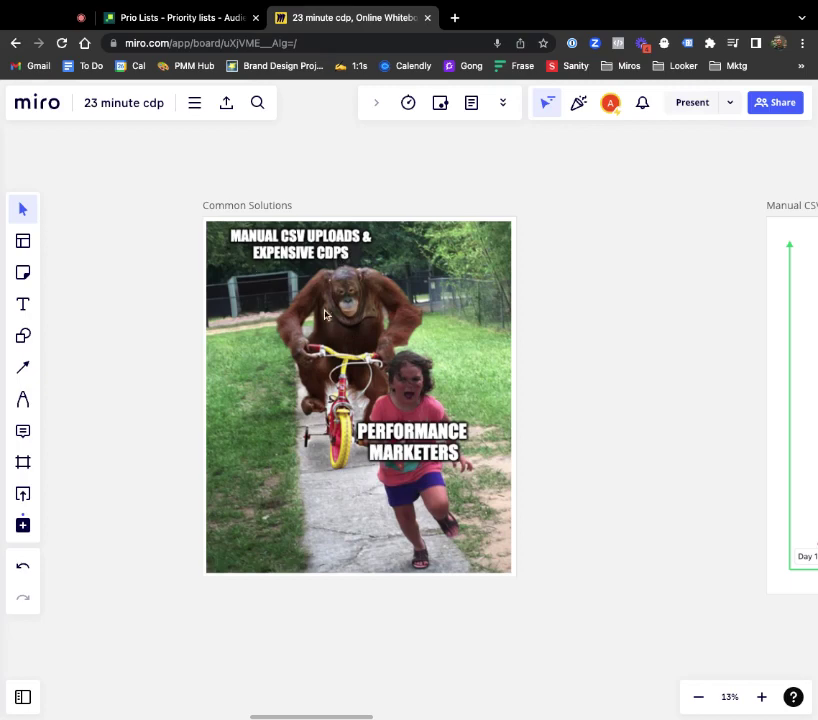
scroll(301, 357, down, 3)
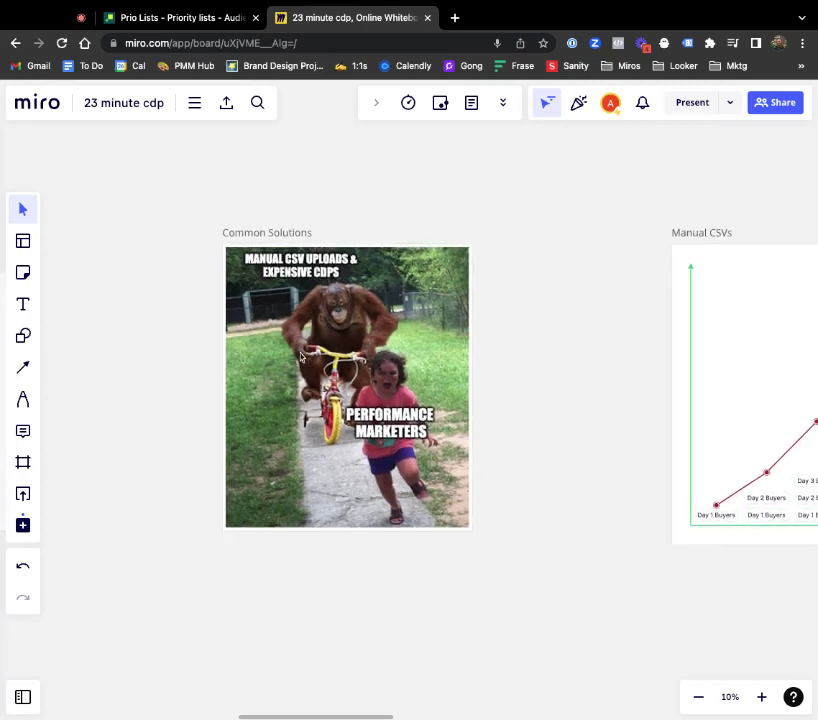
scroll(409, 400, left, 10)
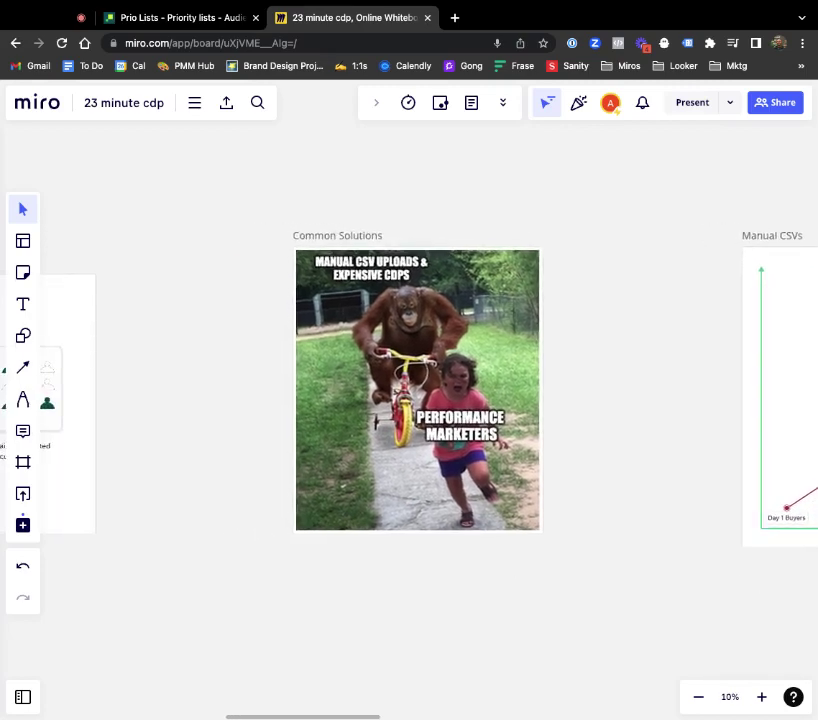
scroll(409, 400, left, 12)
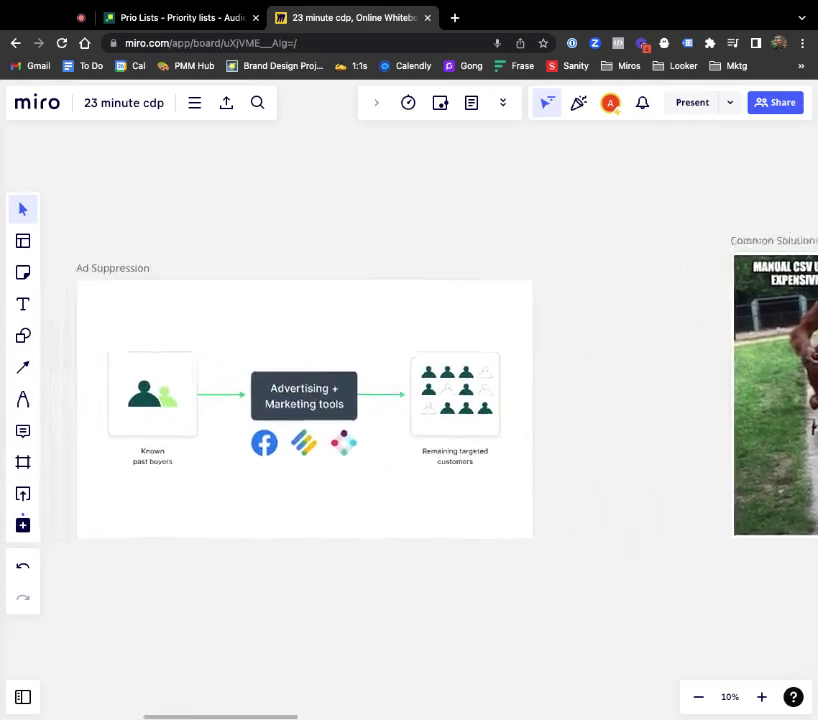
scroll(302, 390, left, 5)
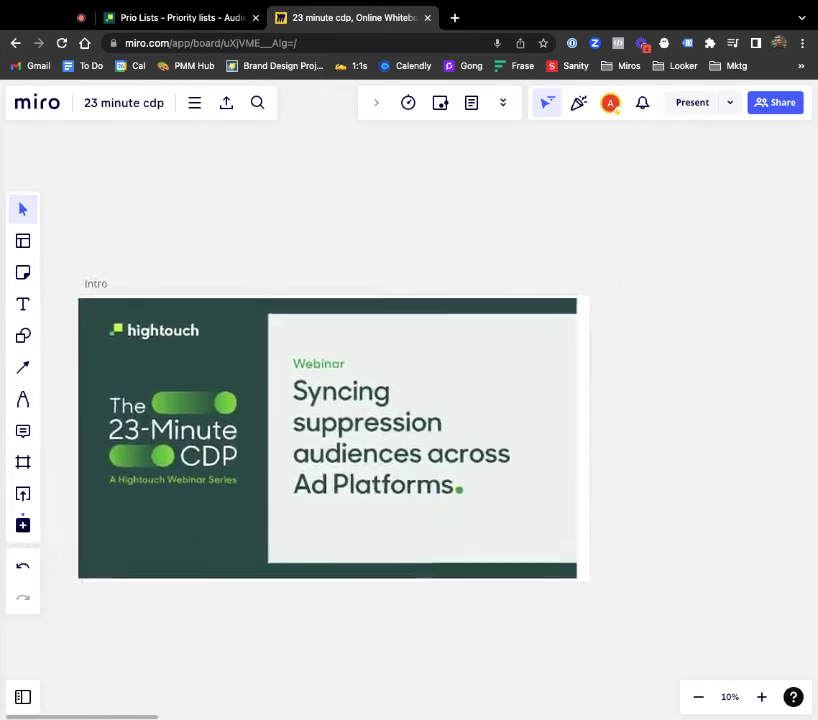
scroll(302, 404, up, 2)
scroll(302, 404, left, 2)
scroll(302, 404, up, 2)
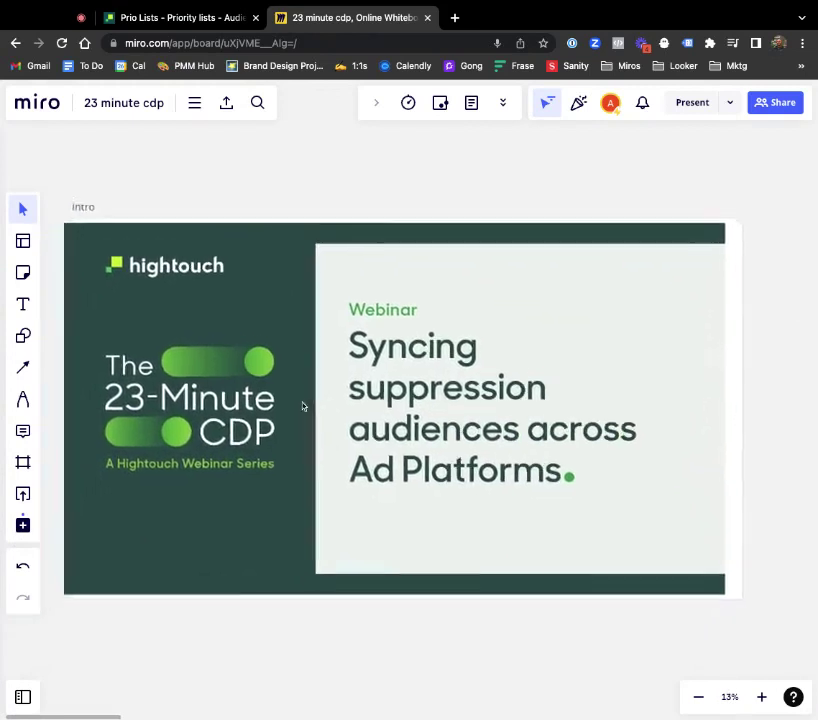